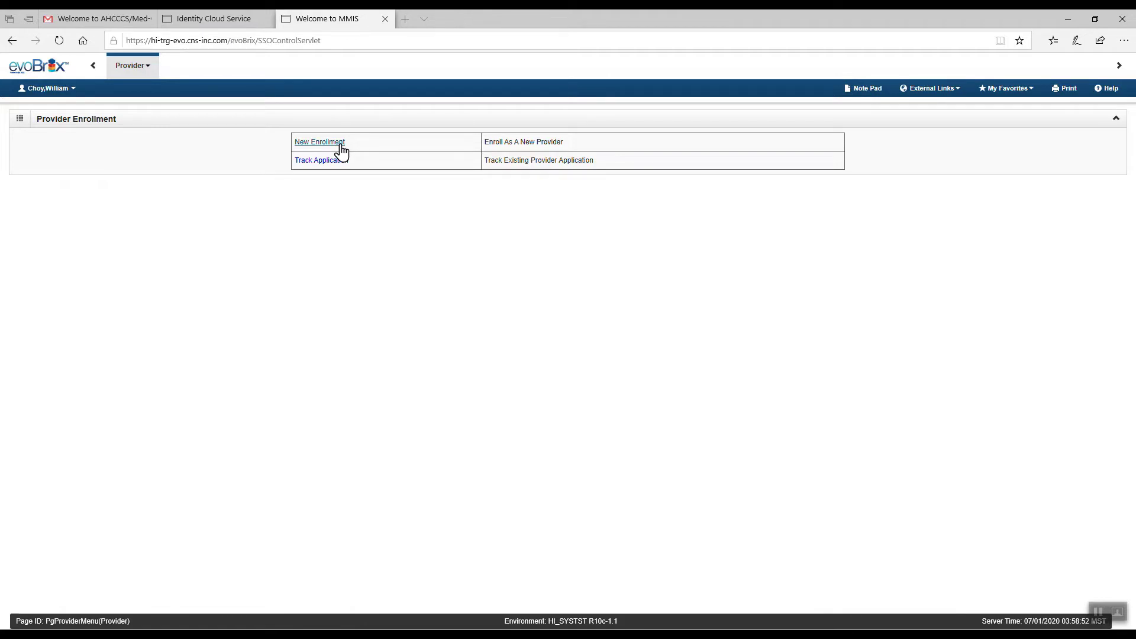
- Start a new provider enrollment from the Provider Enrollment page
click(320, 142)
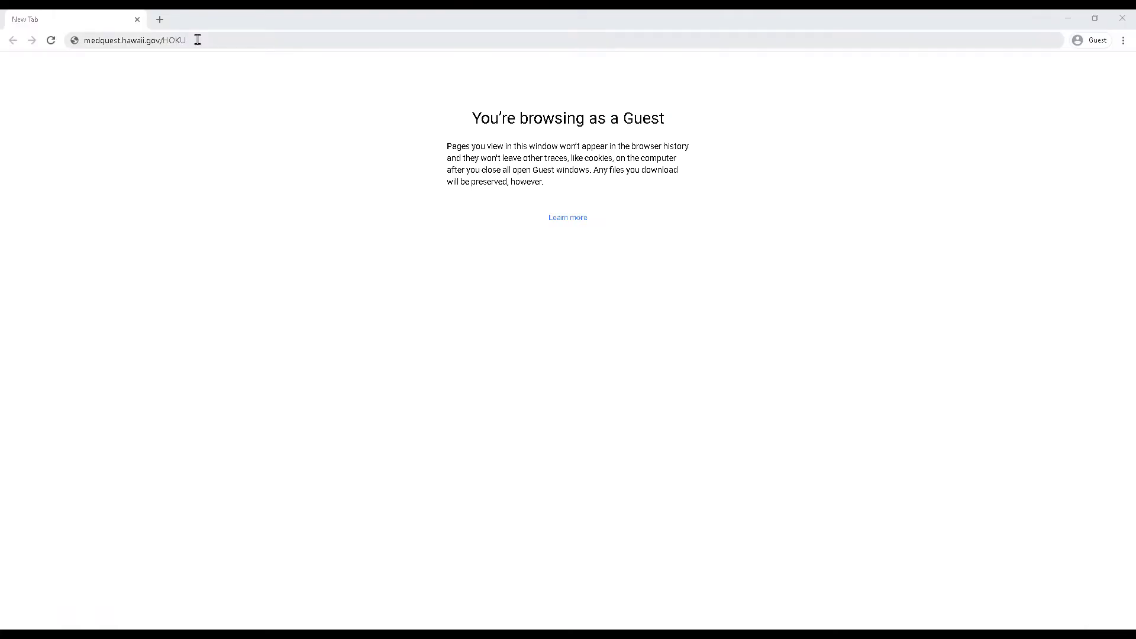
- From the Med-QUEST Resources list, open and scroll the HOKU Waves and Provider Enrollment Type PDF
key(Return)
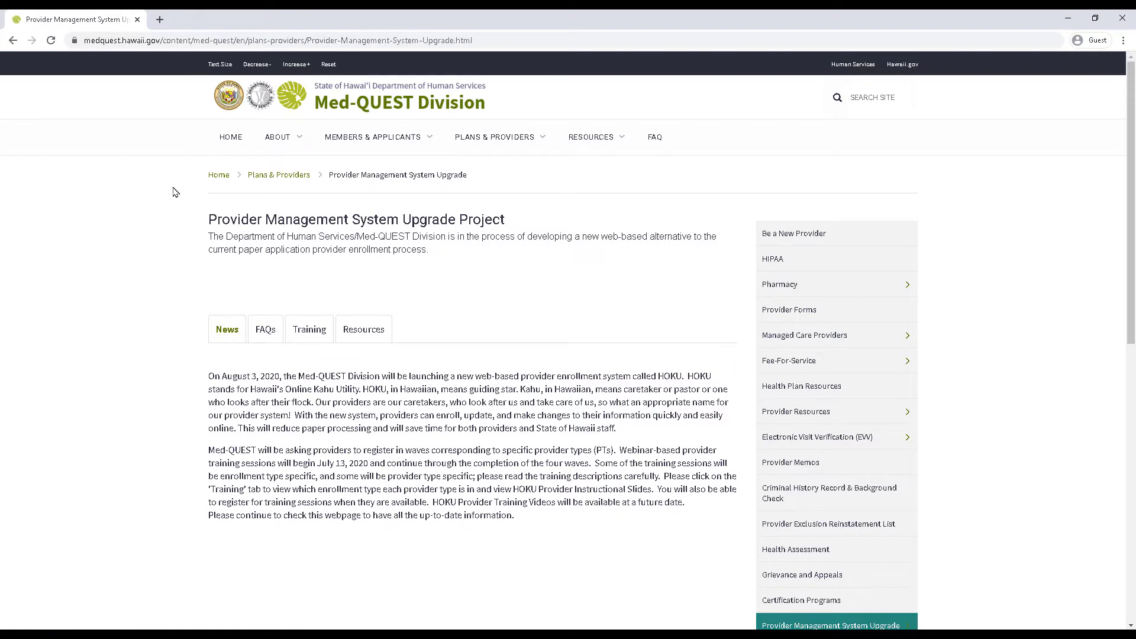
click(360, 335)
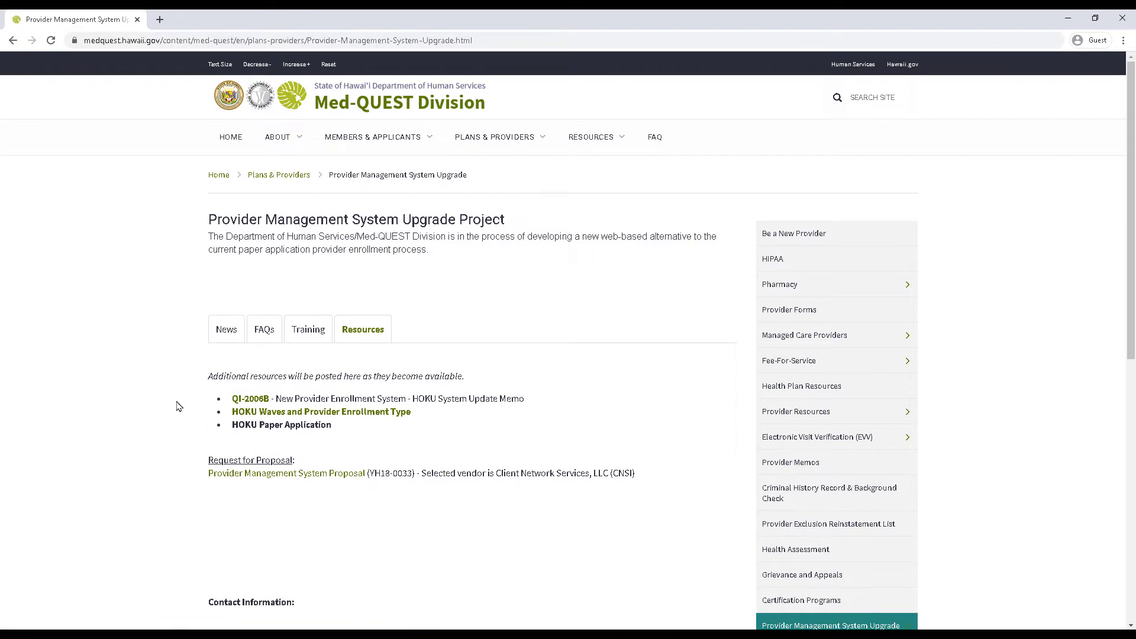
click(245, 413)
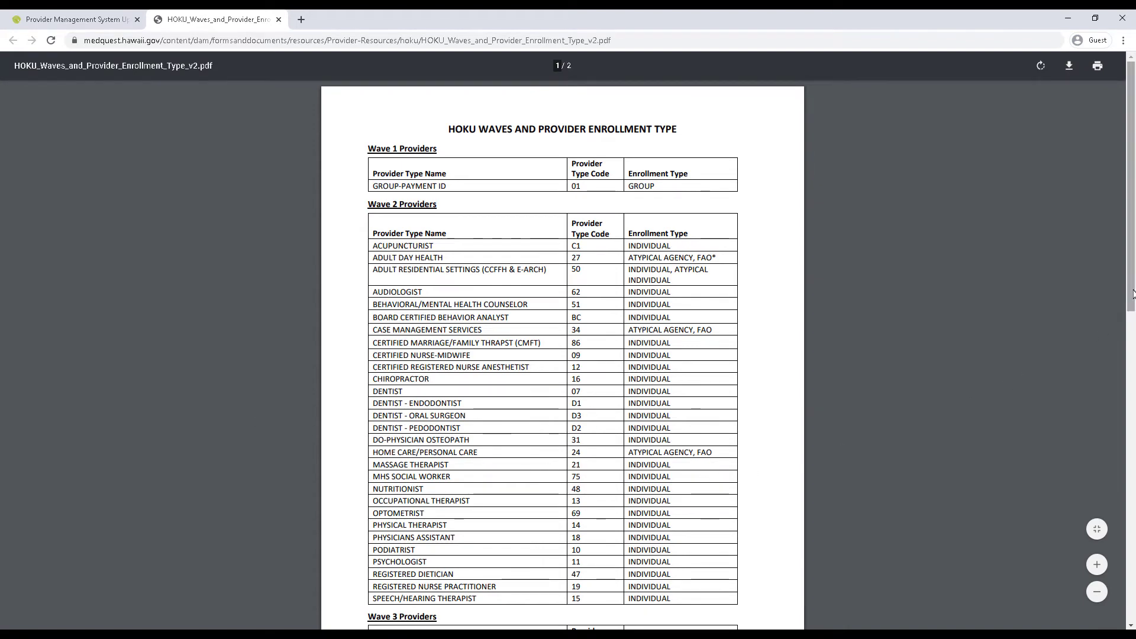
drag(1133, 294, 1133, 266)
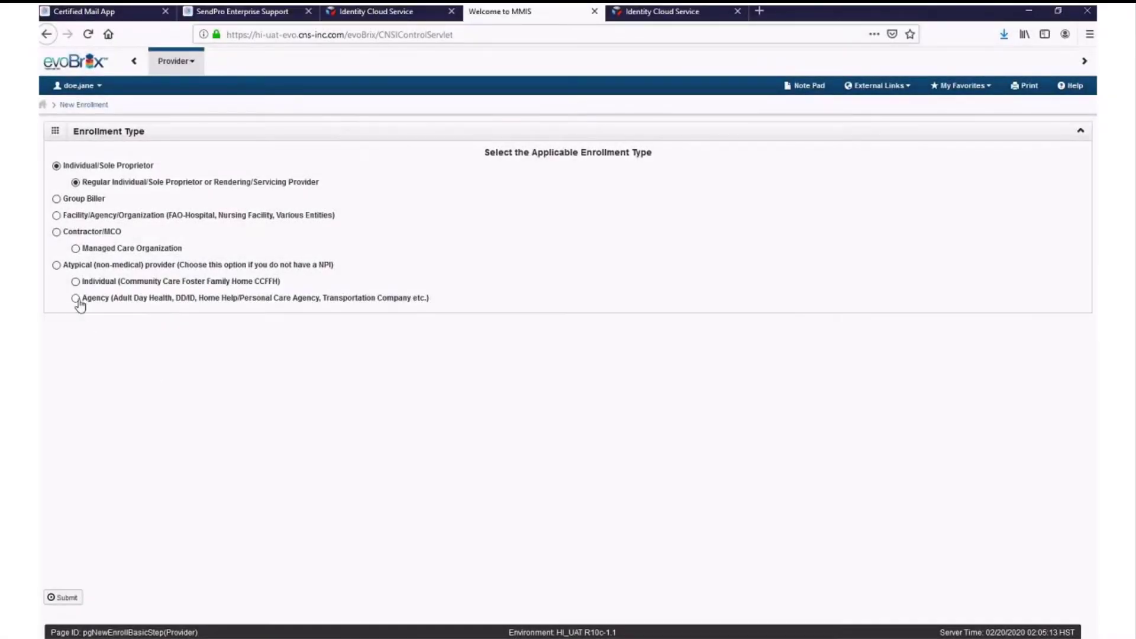
- Submit Atypical > Agency as the enrollment type and maximize the resulting form window
click(76, 298)
click(76, 597)
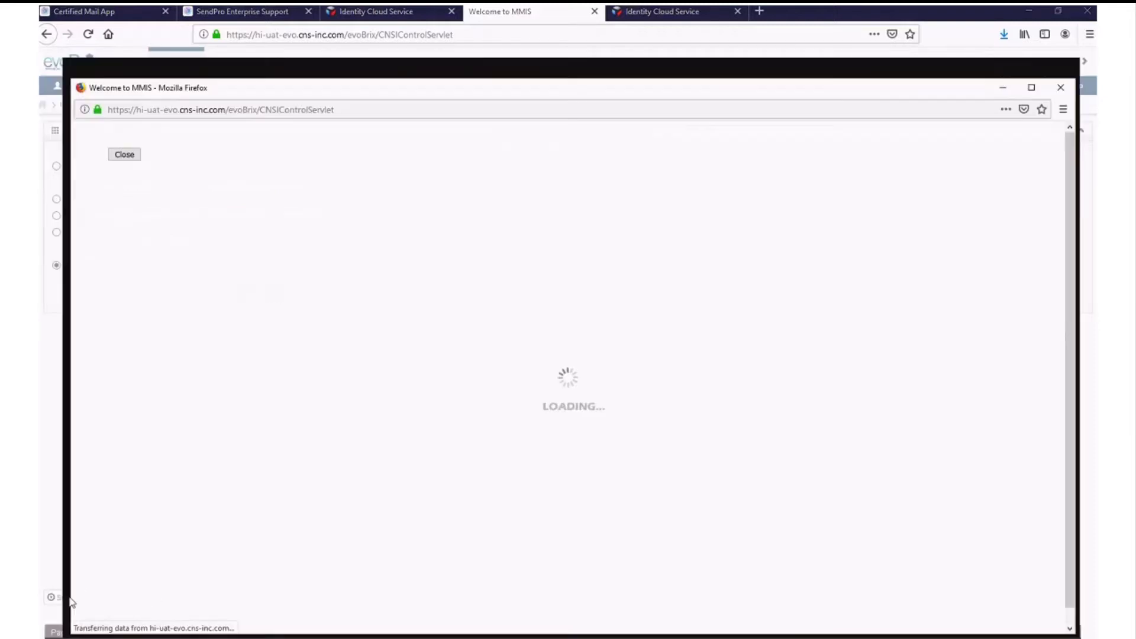
click(1032, 87)
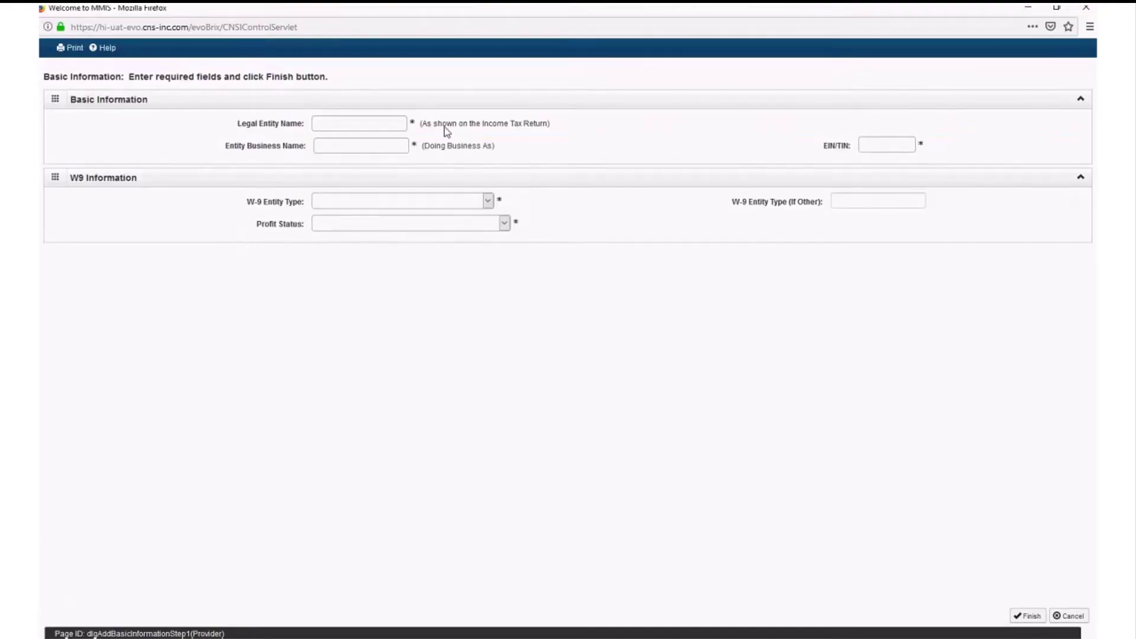
- Enter the agency's legal entity name, business name and EIN/TIN
click(385, 125)
text(Jane)
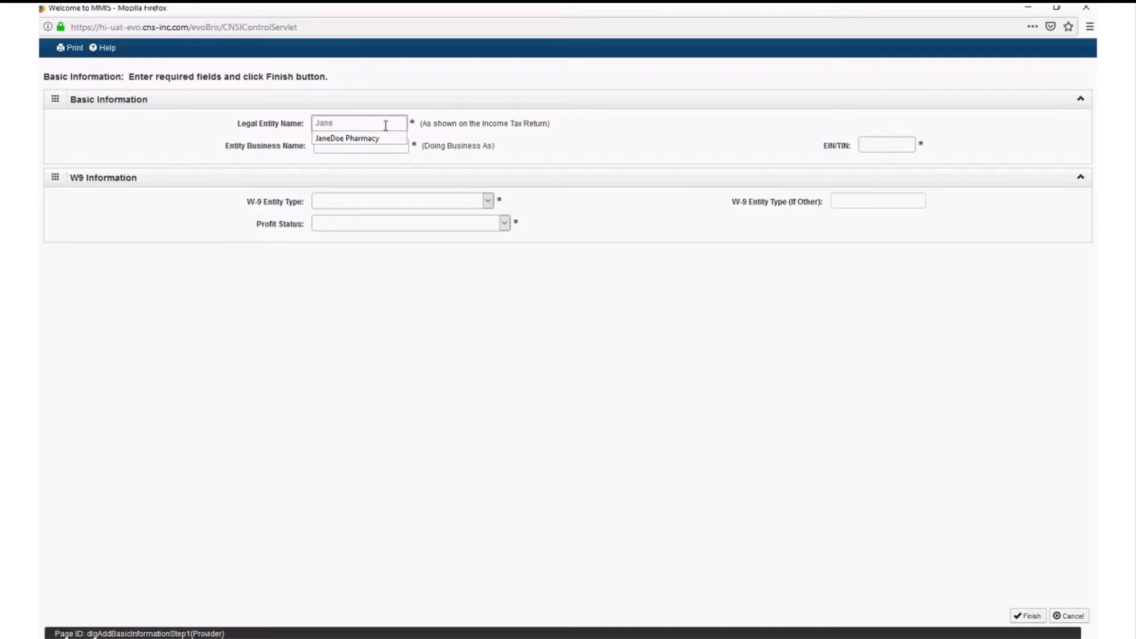
text( Doe Care Attendant)
key(Tab)
text(Ja)
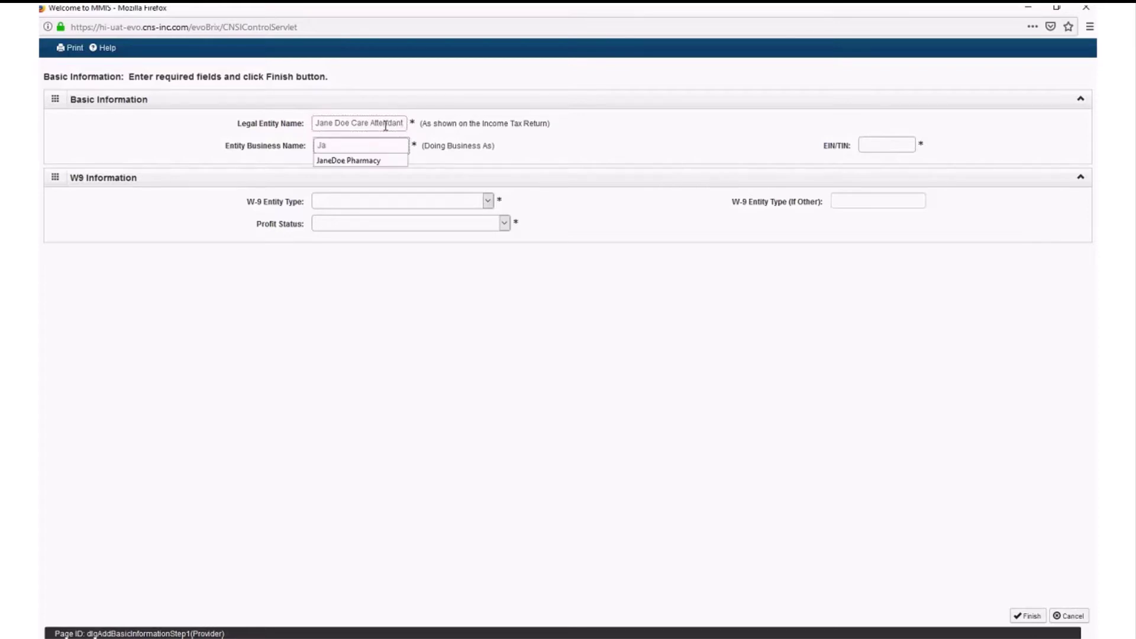
text(ne Doe Care Attendant)
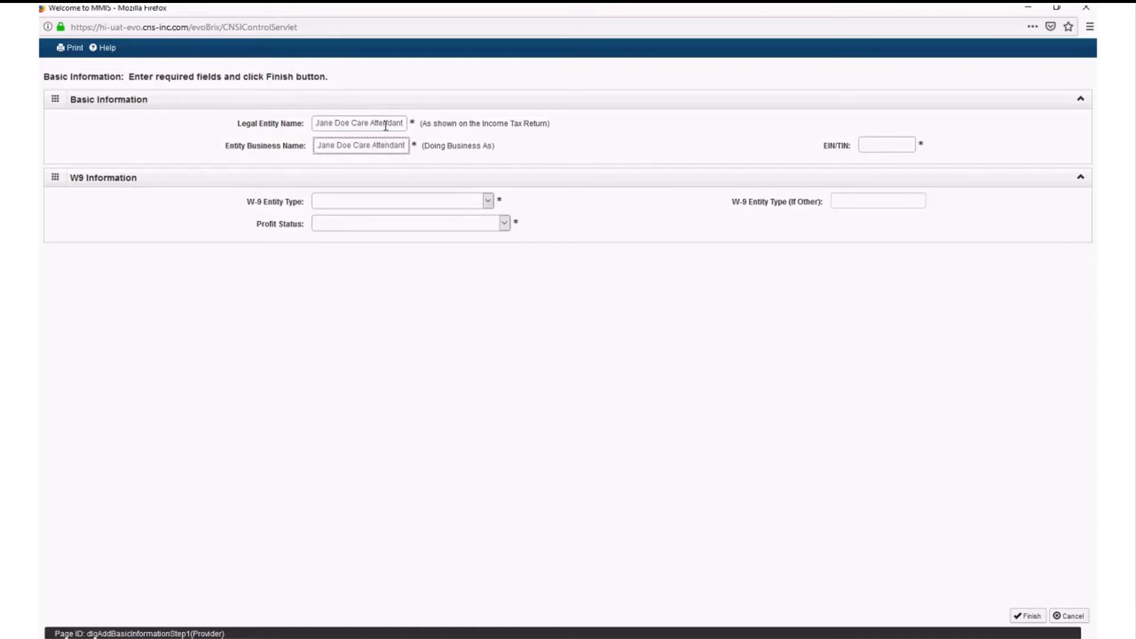
key(Tab)
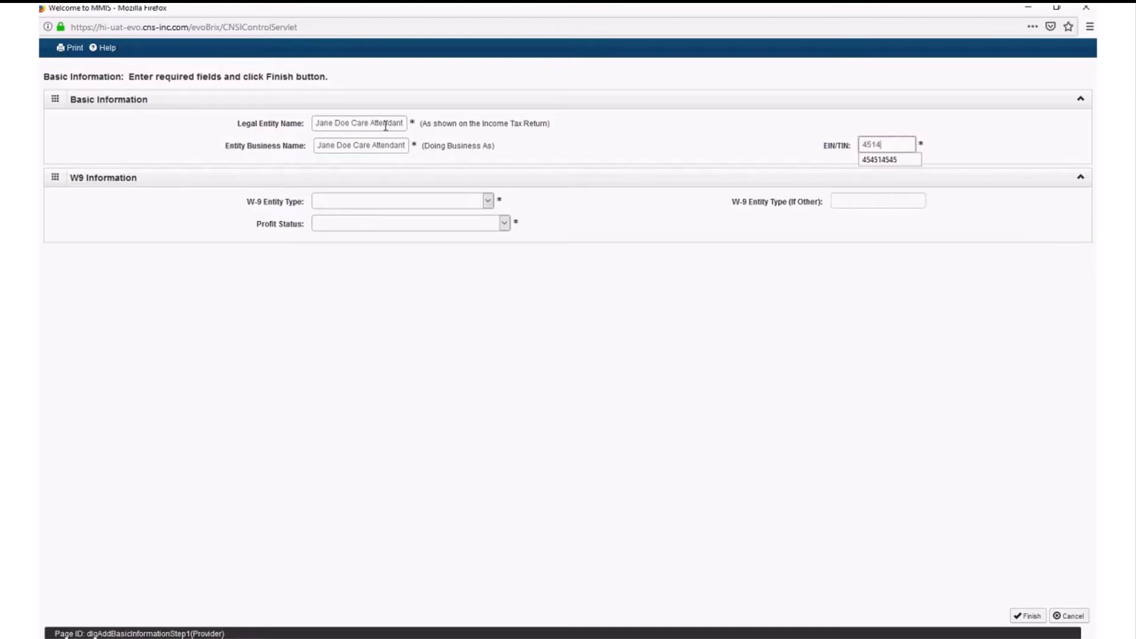
key(Tab)
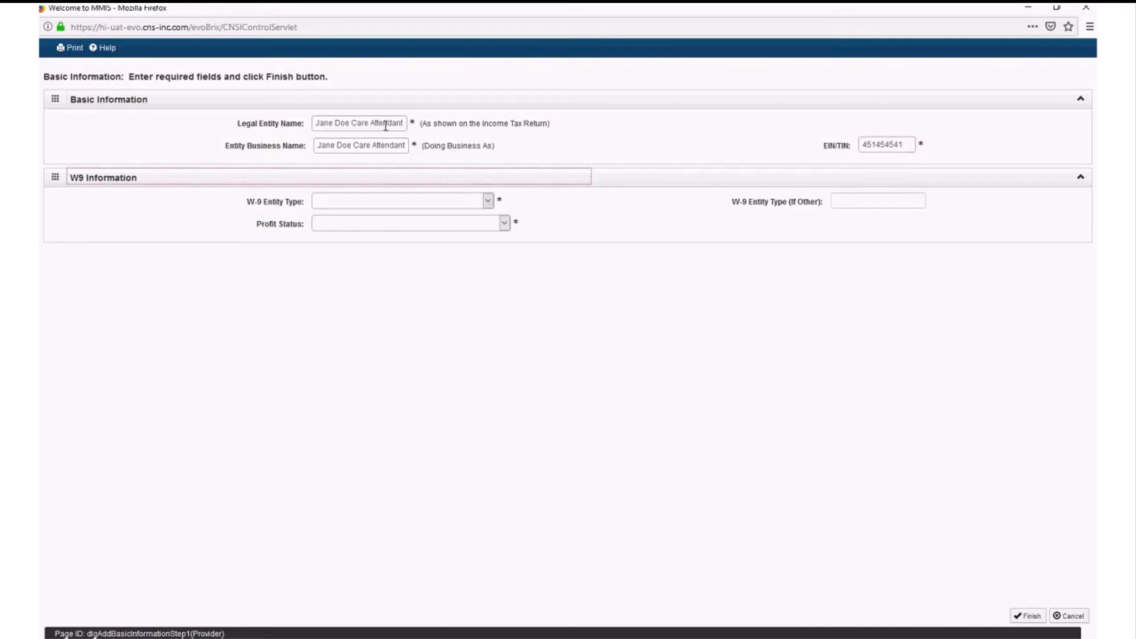
- Choose W-9 type Proprietary - Corporation and profit status FOR-PROFIT, CLOSELY HELD, then finish
click(488, 200)
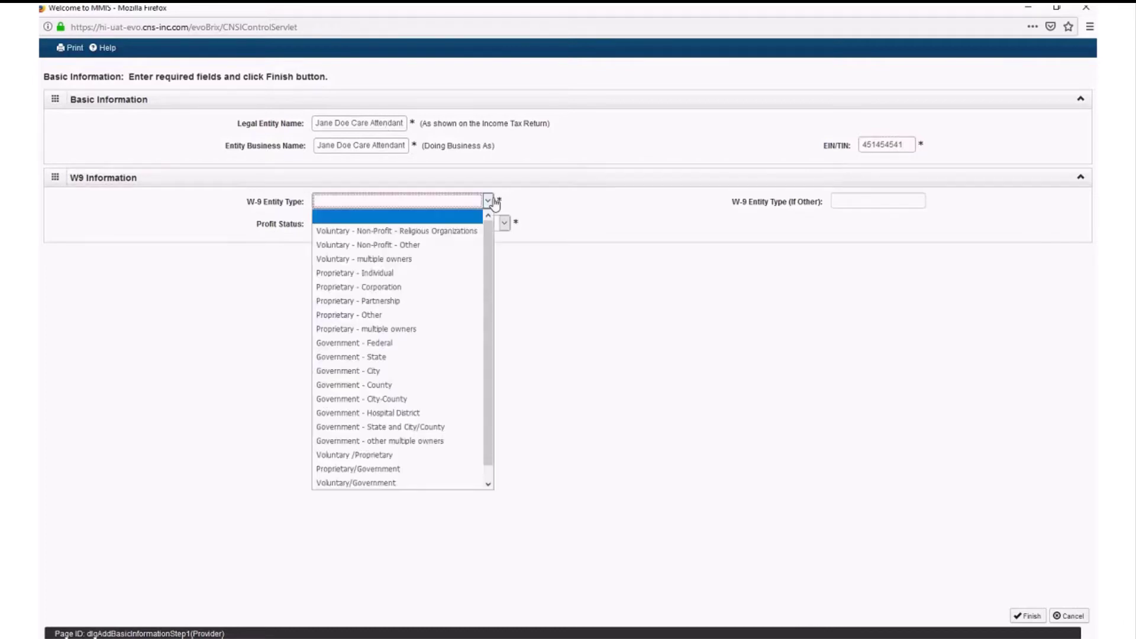
click(439, 289)
click(454, 225)
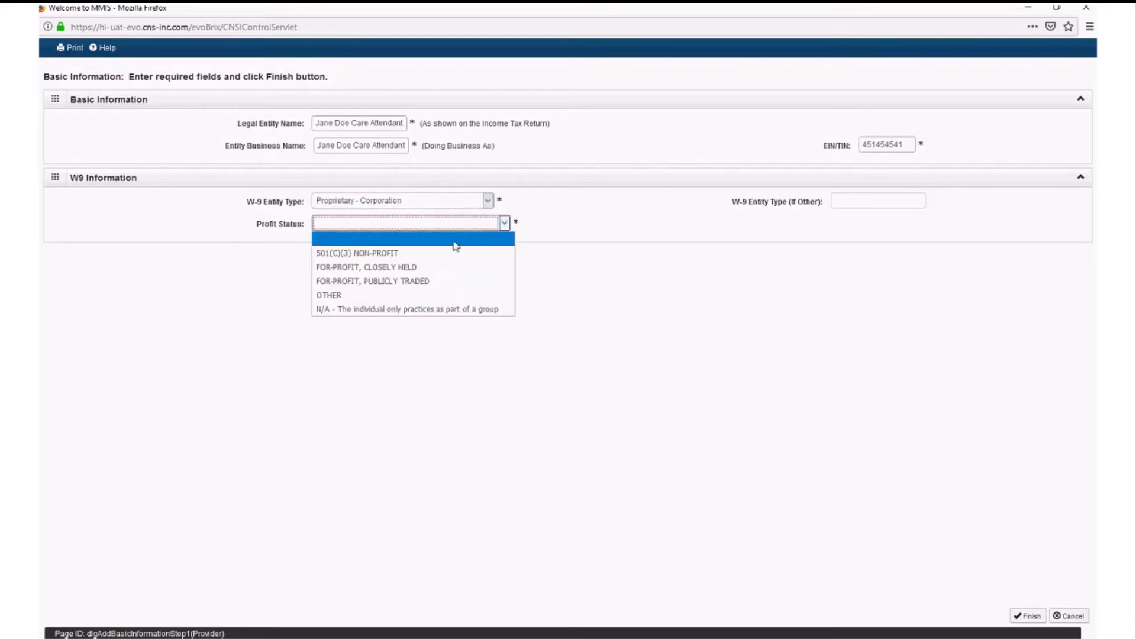
click(414, 266)
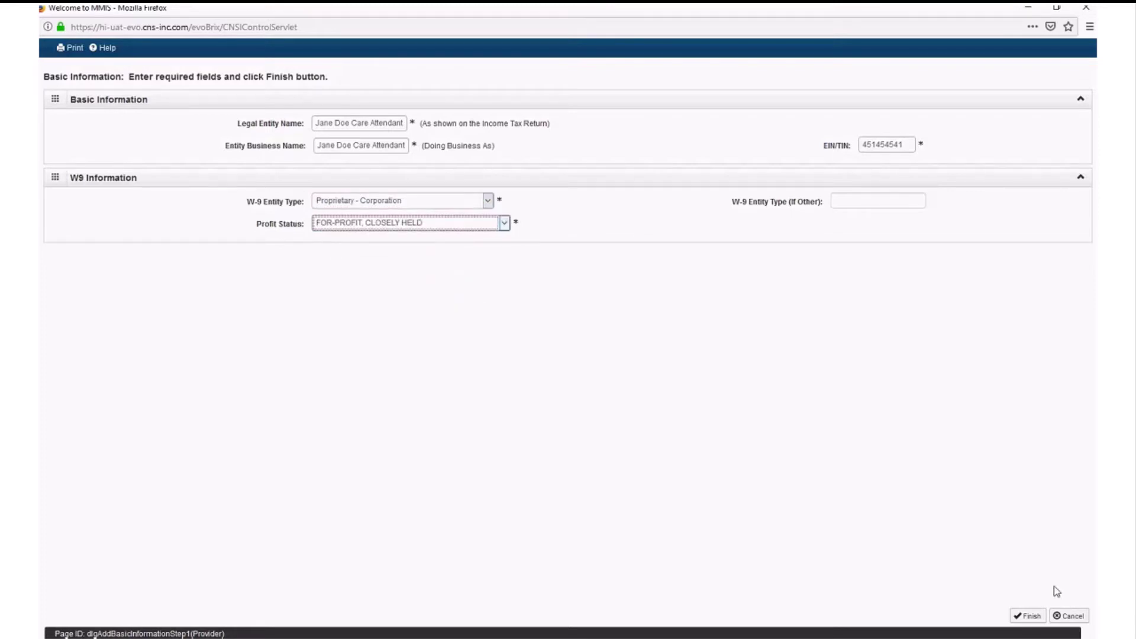
click(1027, 618)
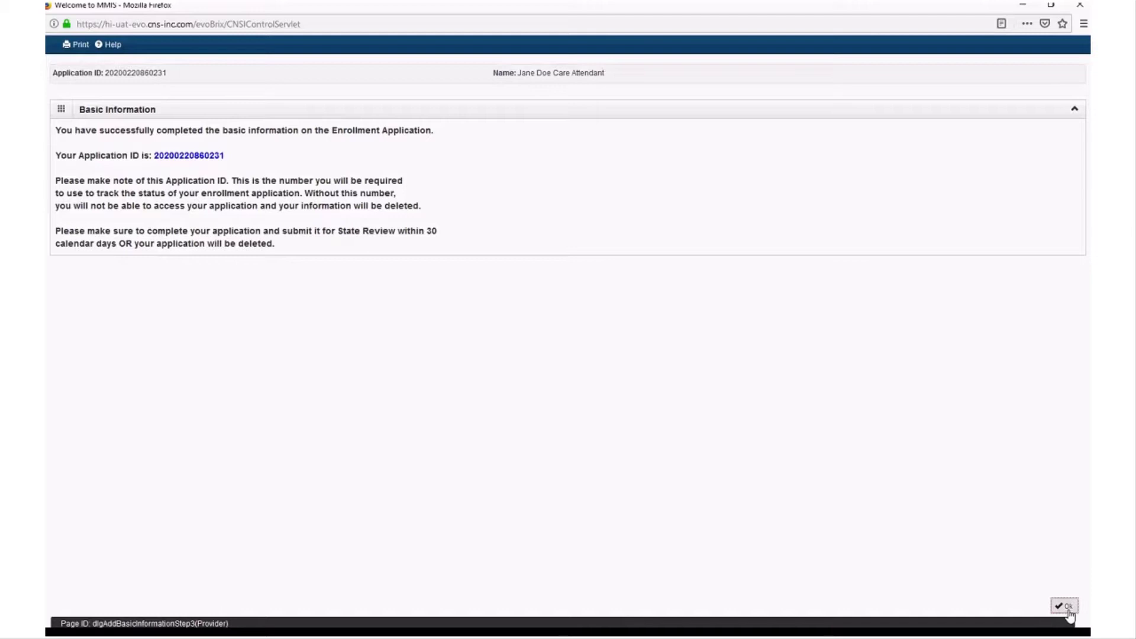
- Dismiss the Application ID confirmation popup with Ok
click(1069, 607)
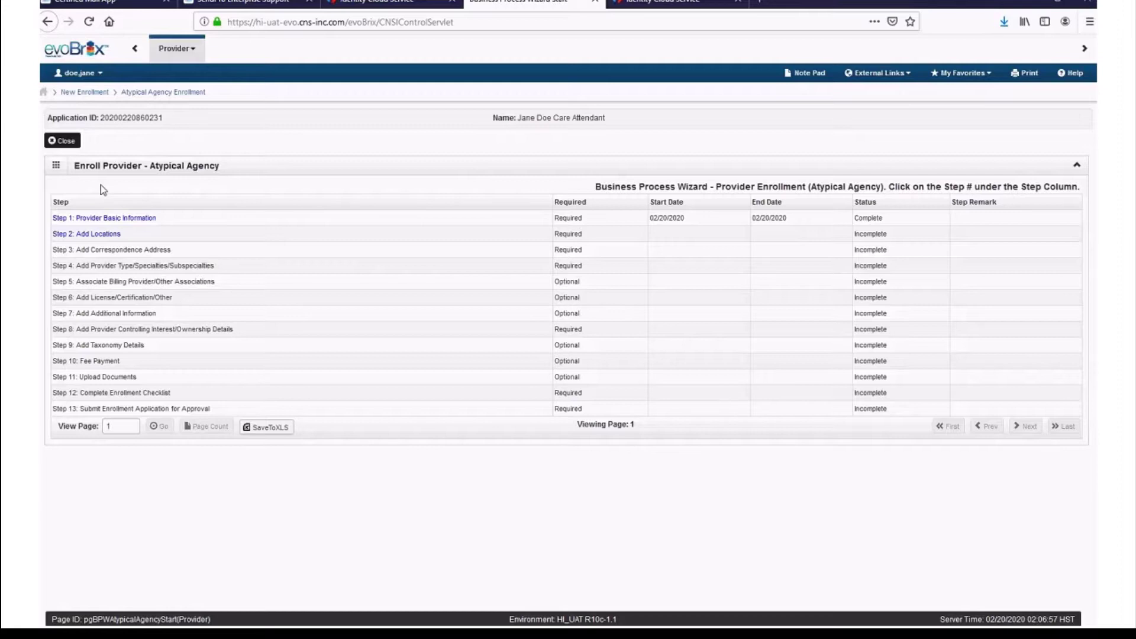
- Under Step 2: Add Locations, add a new location and maximize its form
click(90, 235)
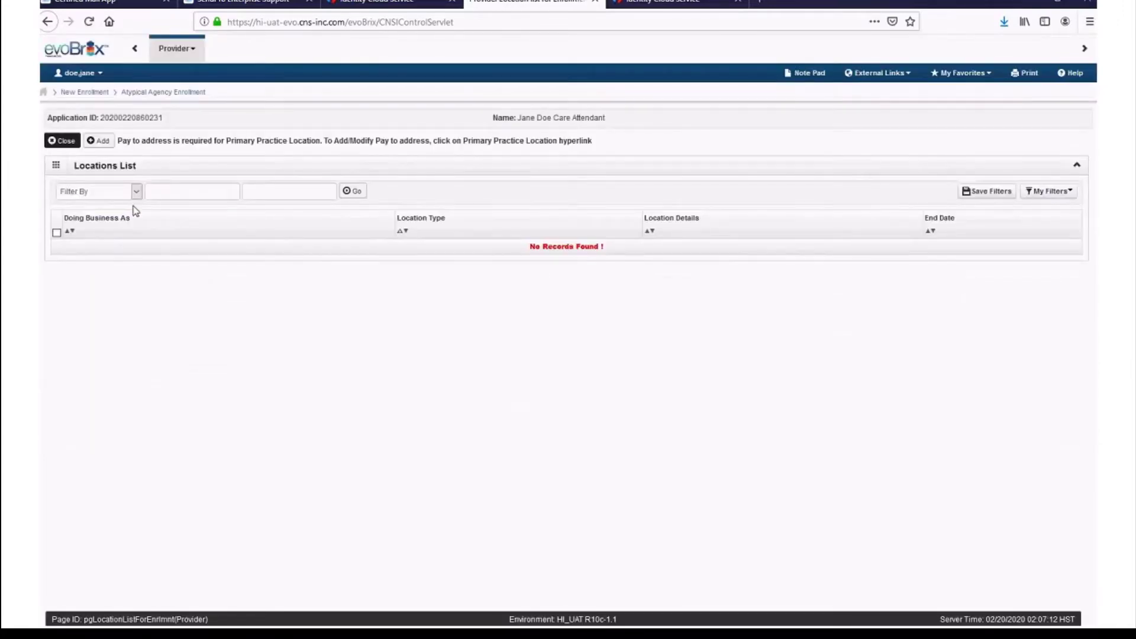
click(101, 142)
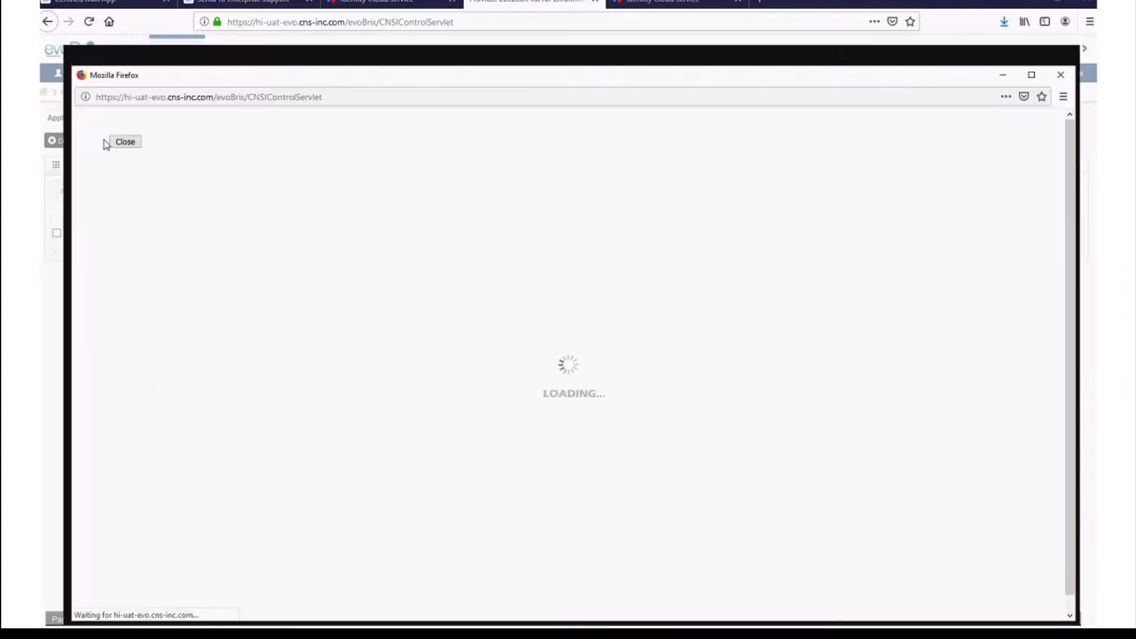
click(1032, 76)
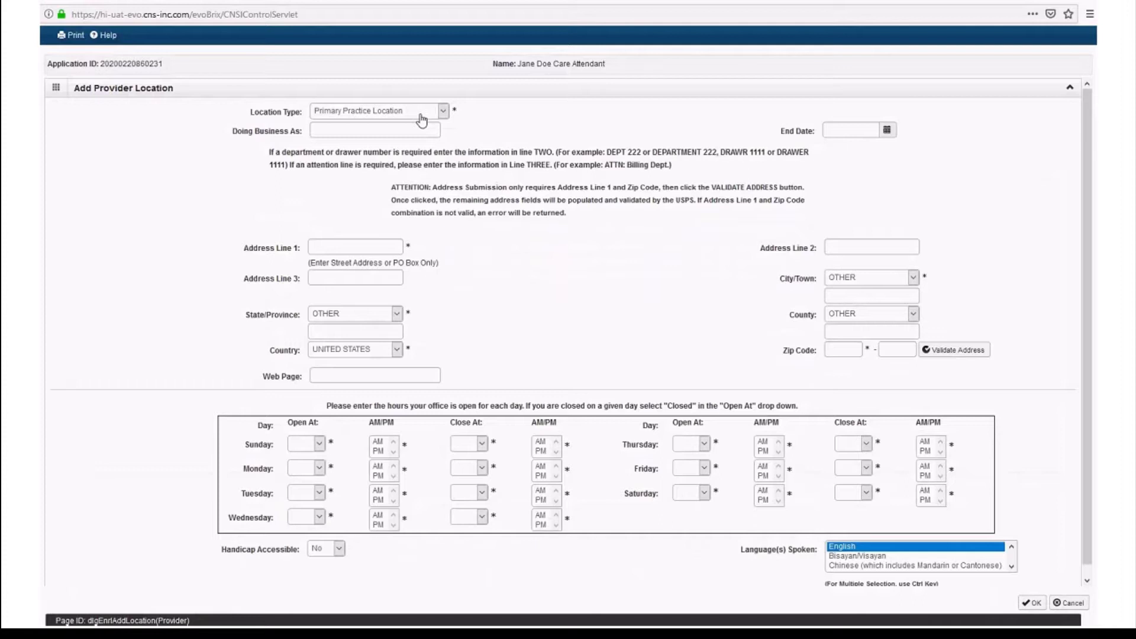
- Fill in the location's Address Line 1 and Zip Code, then run Validate Address
click(381, 245)
text(601)
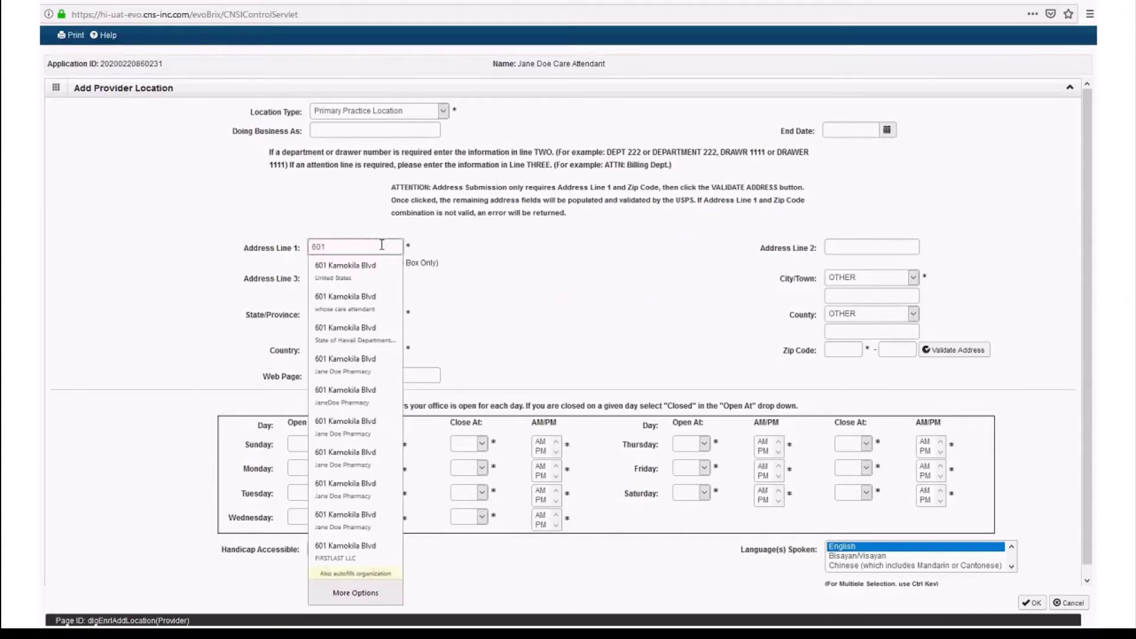
text( Kamokila Blvd)
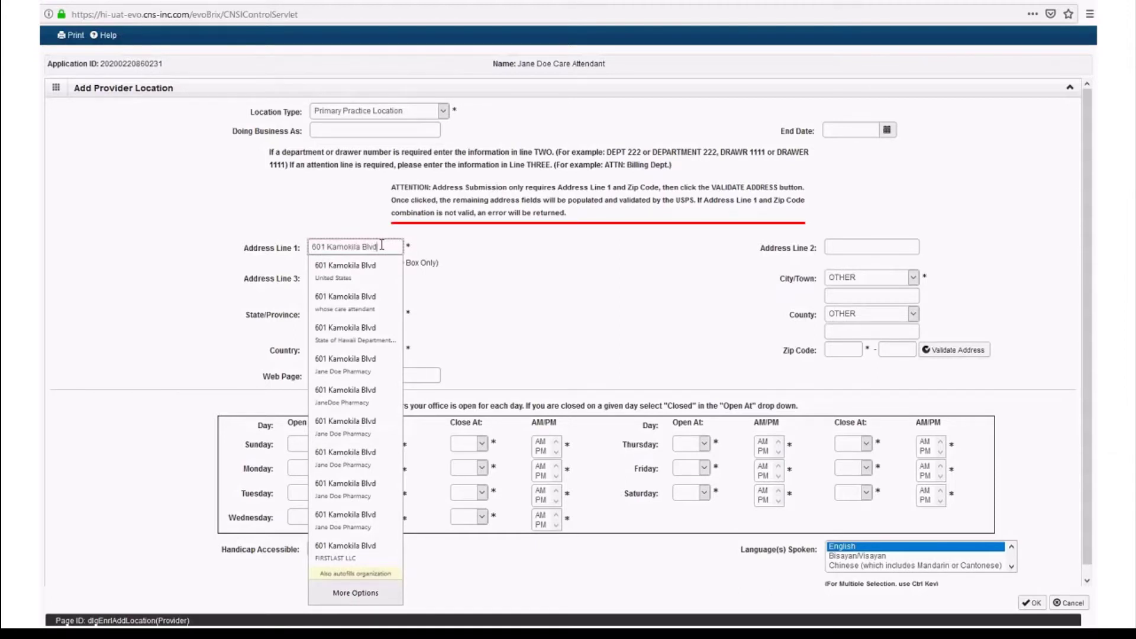
click(453, 258)
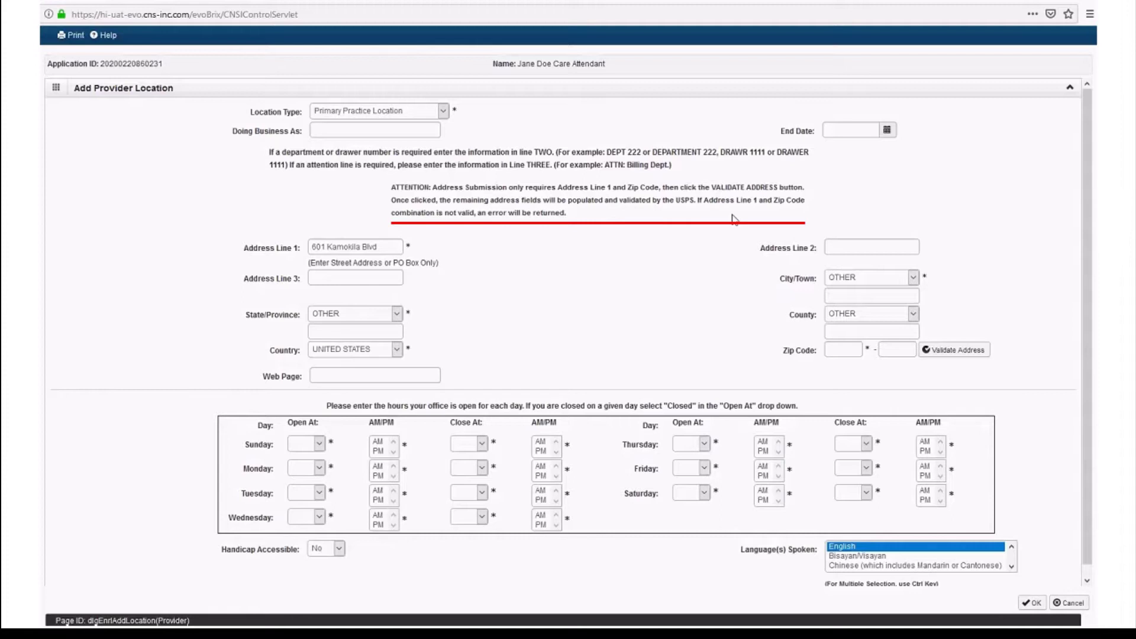
click(851, 353)
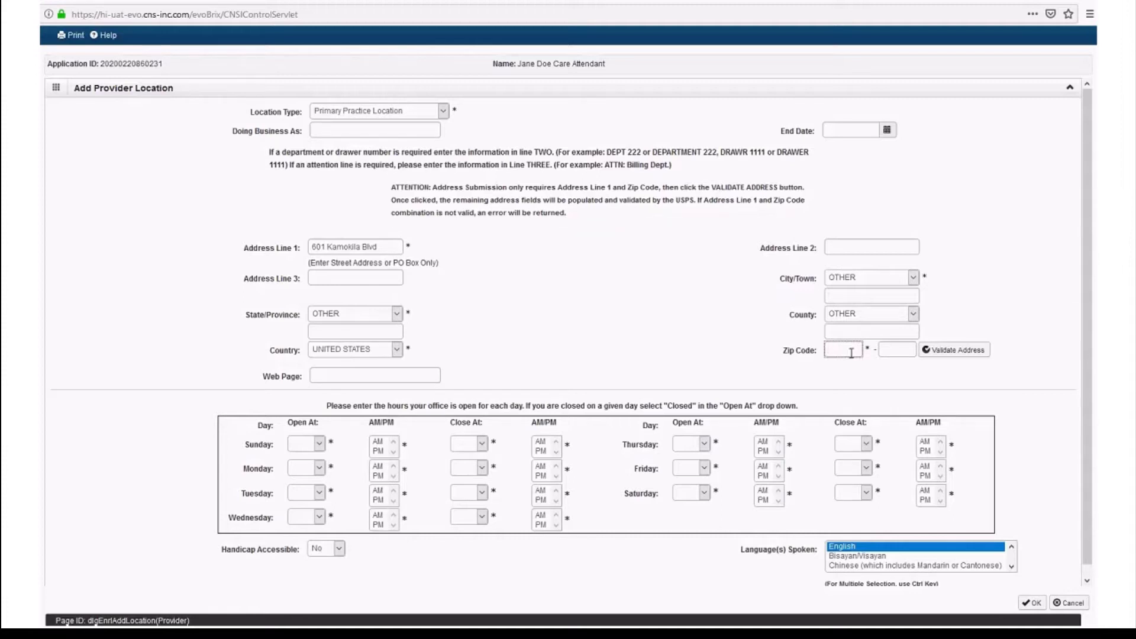
text(96707)
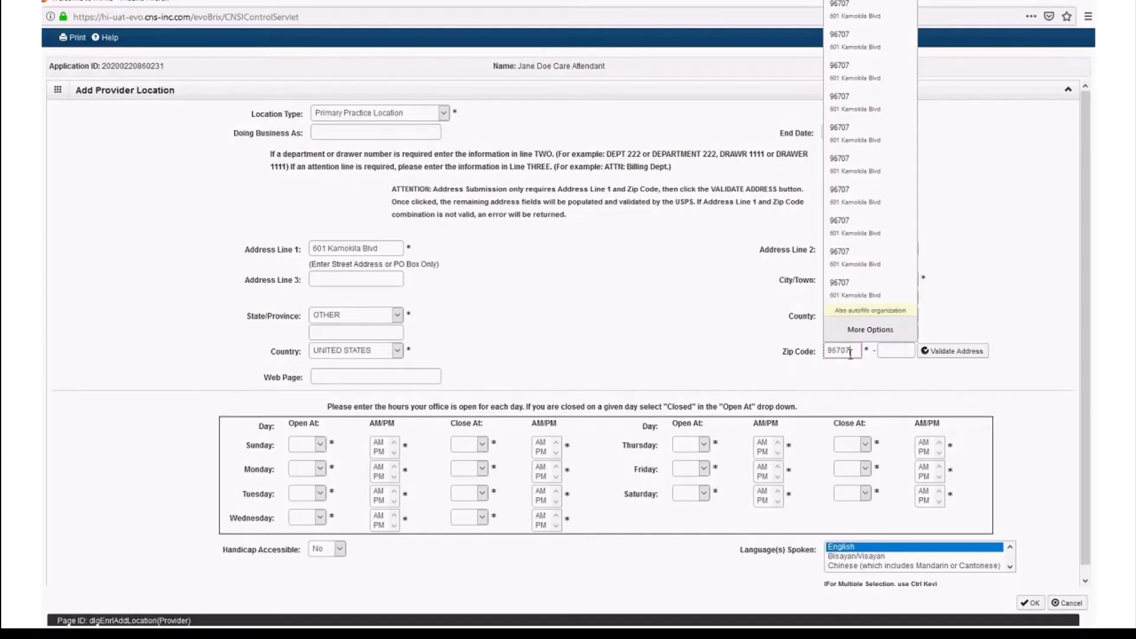
click(397, 315)
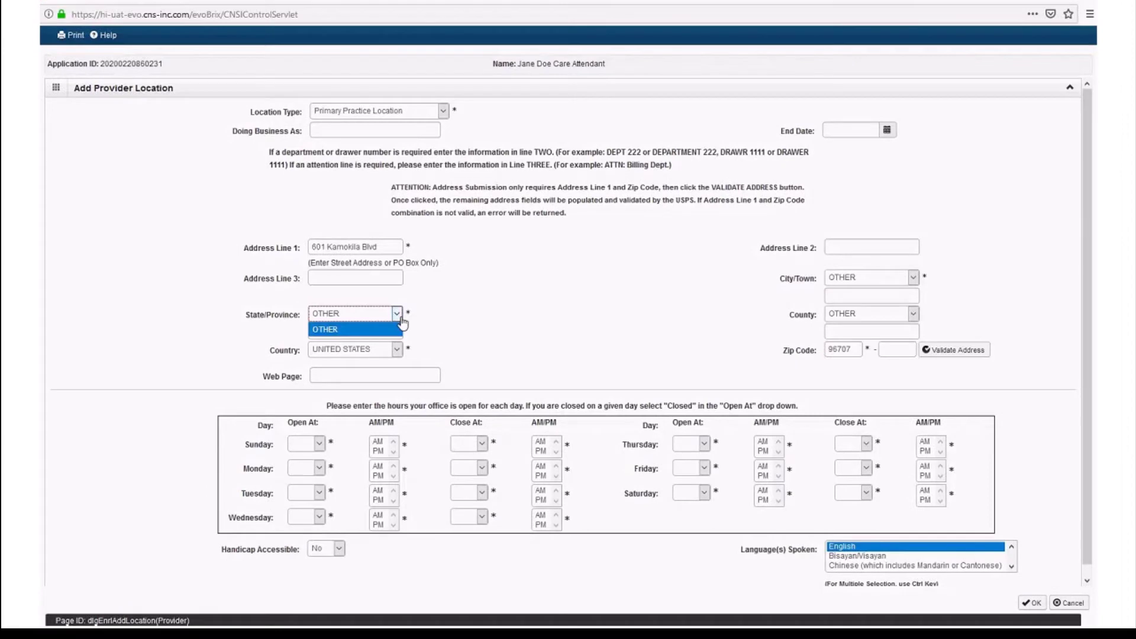
click(554, 299)
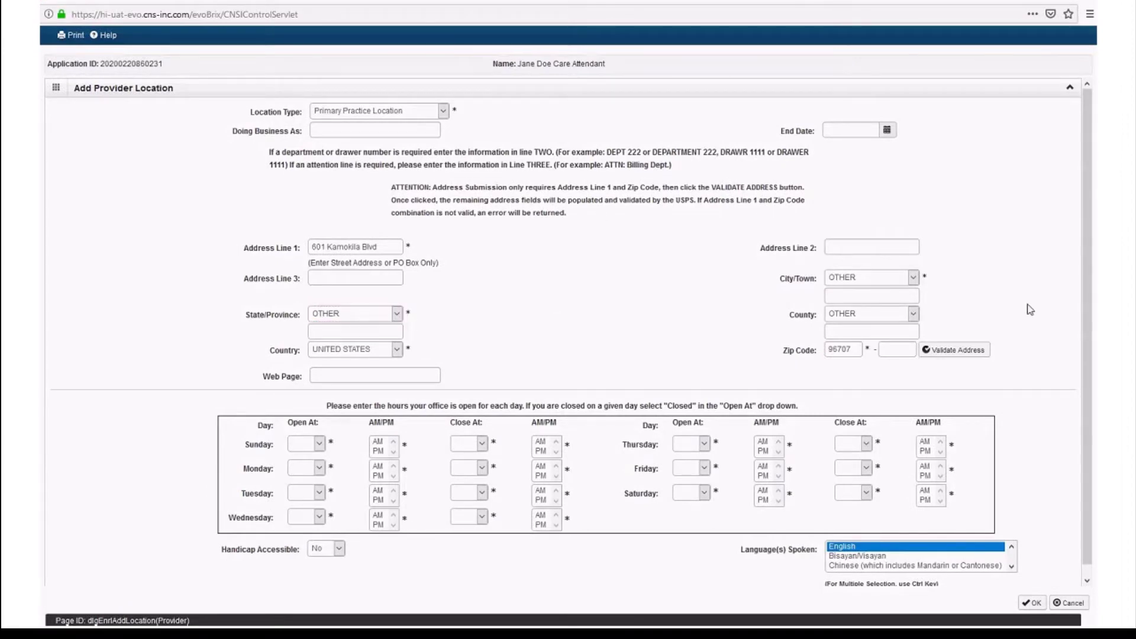
click(984, 351)
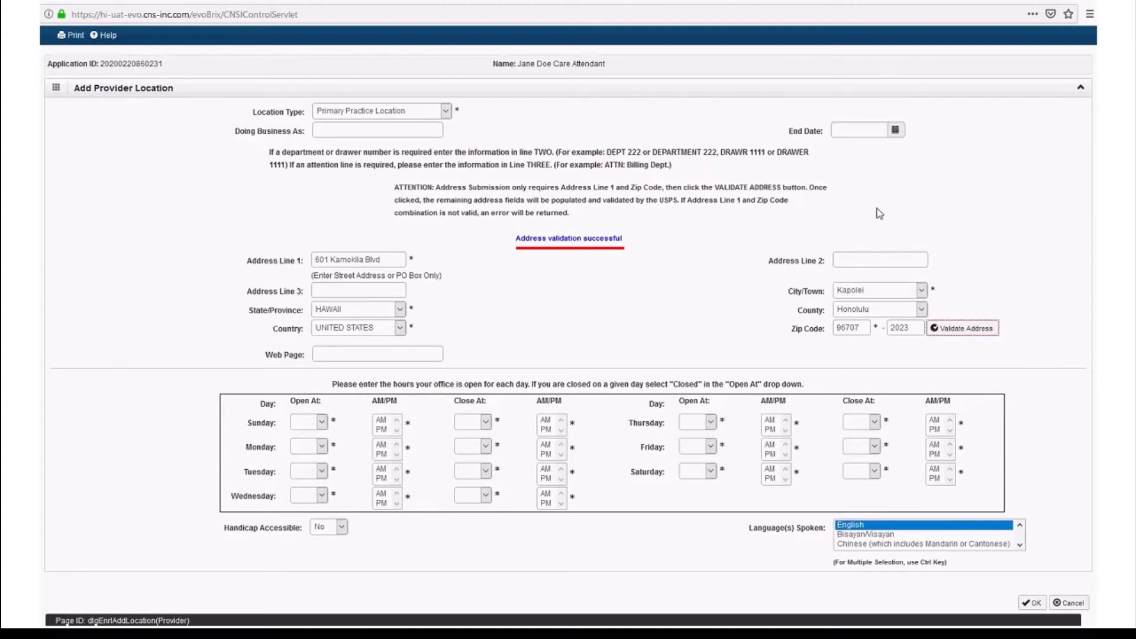
- Mark Sunday as Closed and set Monday's hours to 08:00 AM–08:00 PM
click(322, 422)
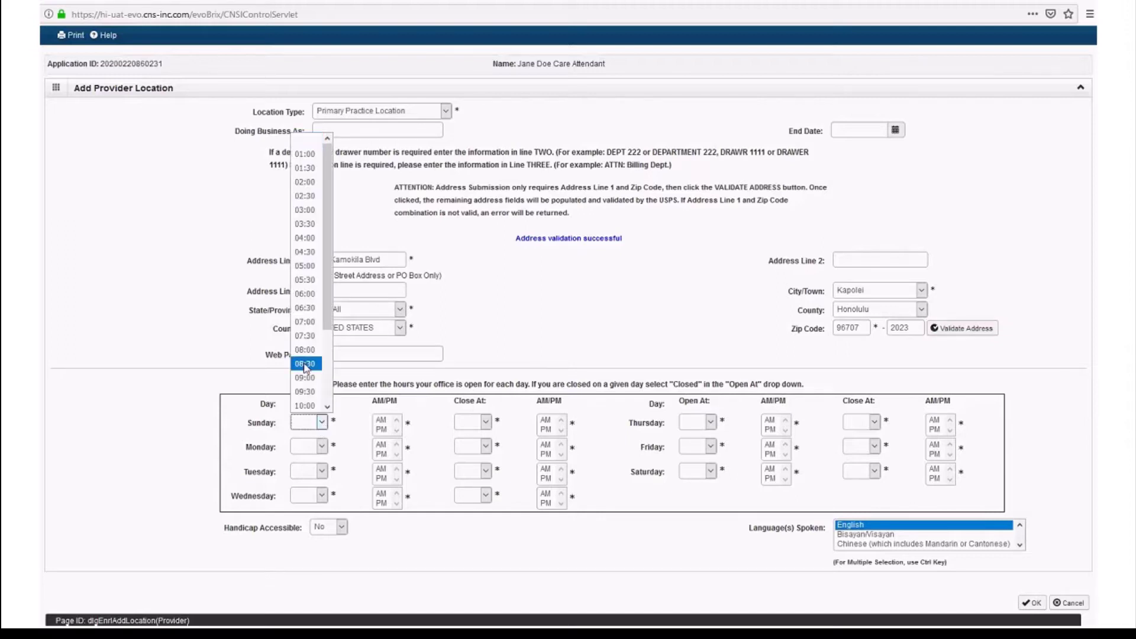
drag(329, 324, 329, 407)
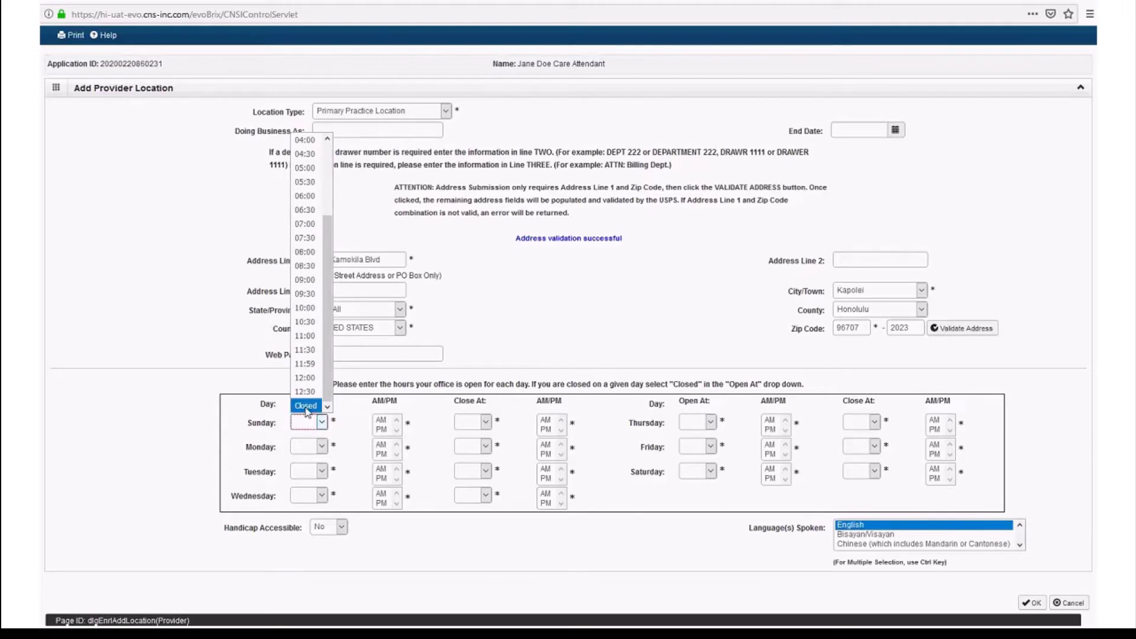
click(306, 407)
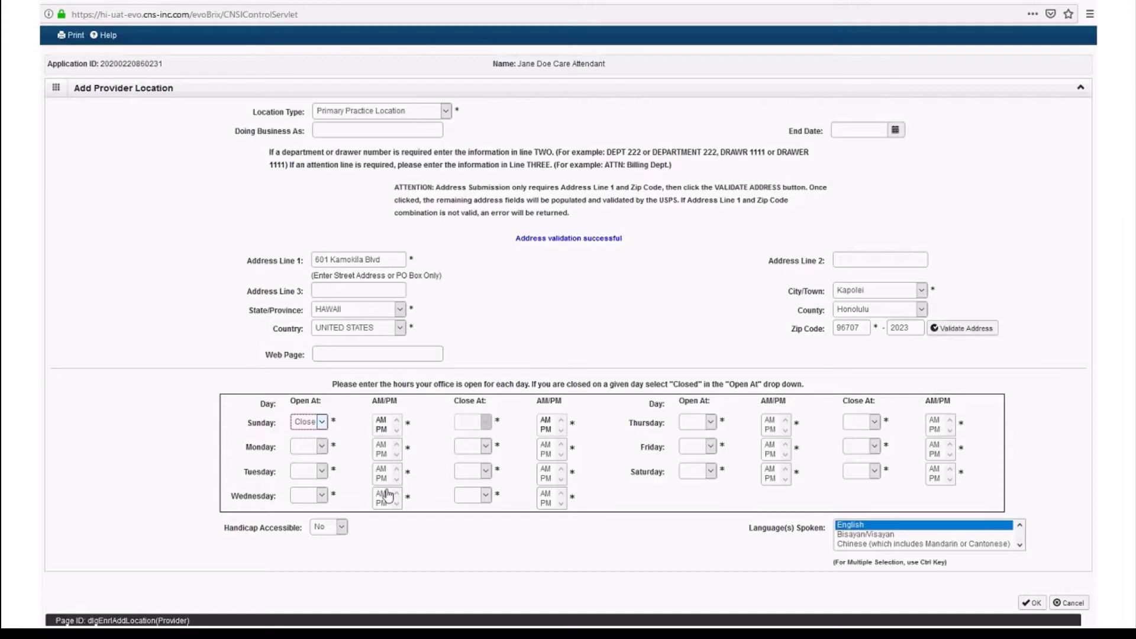
click(320, 453)
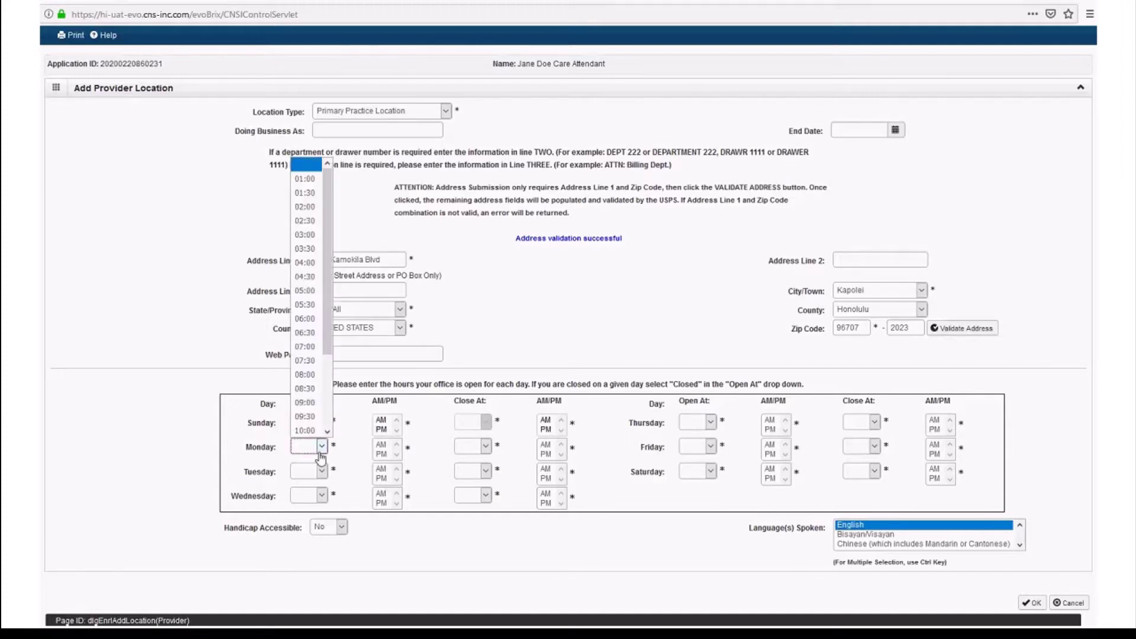
click(305, 376)
click(381, 446)
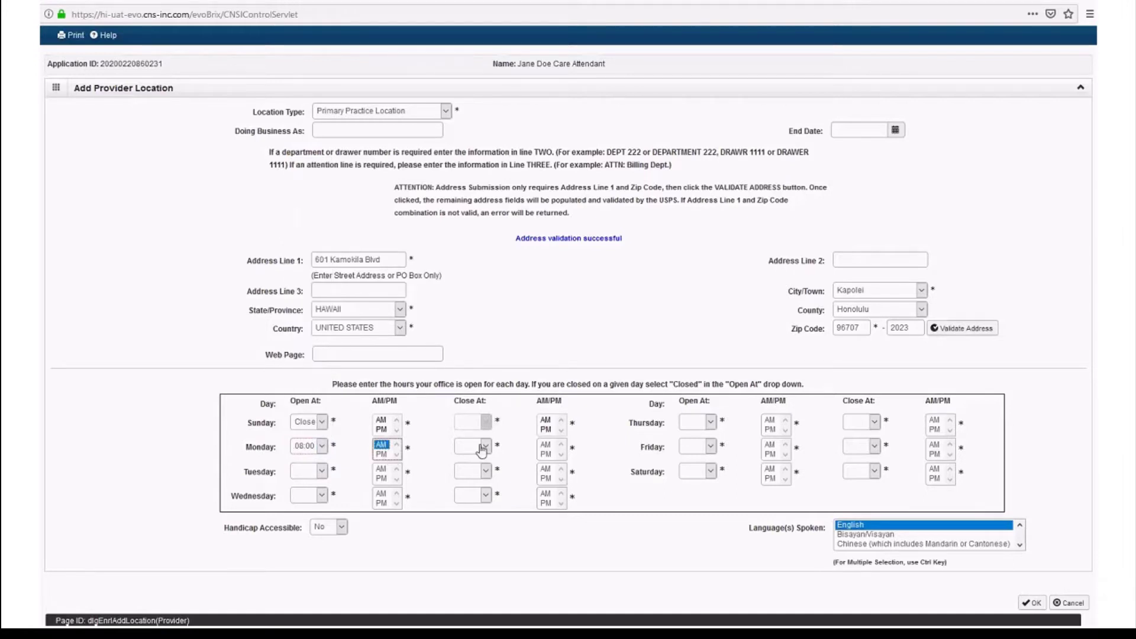
click(487, 448)
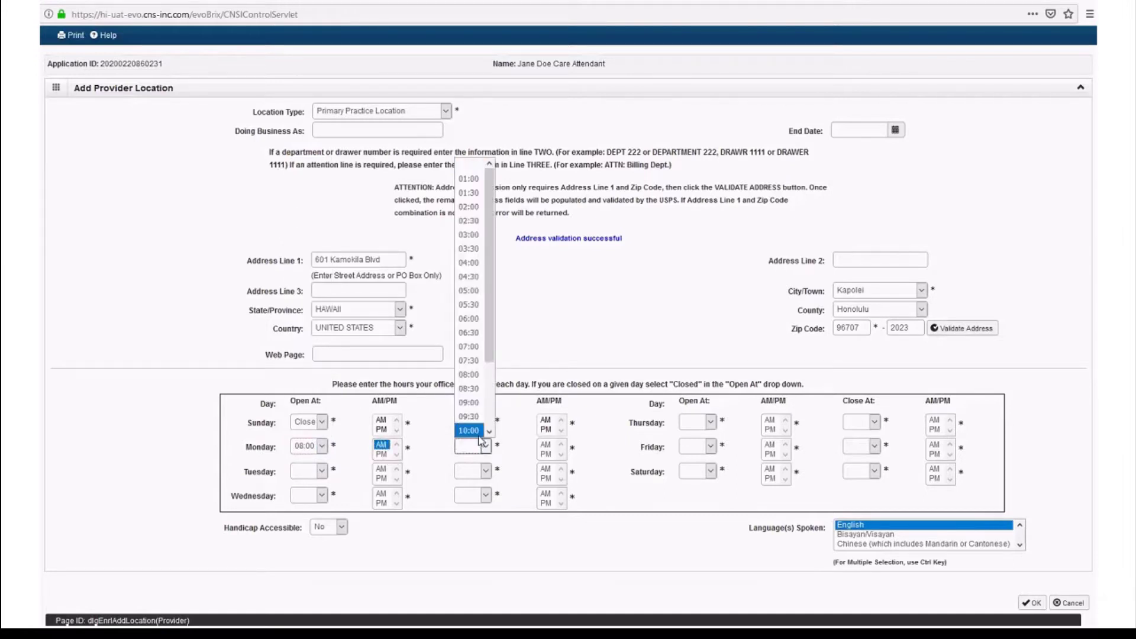
scroll(492, 377, down, 1)
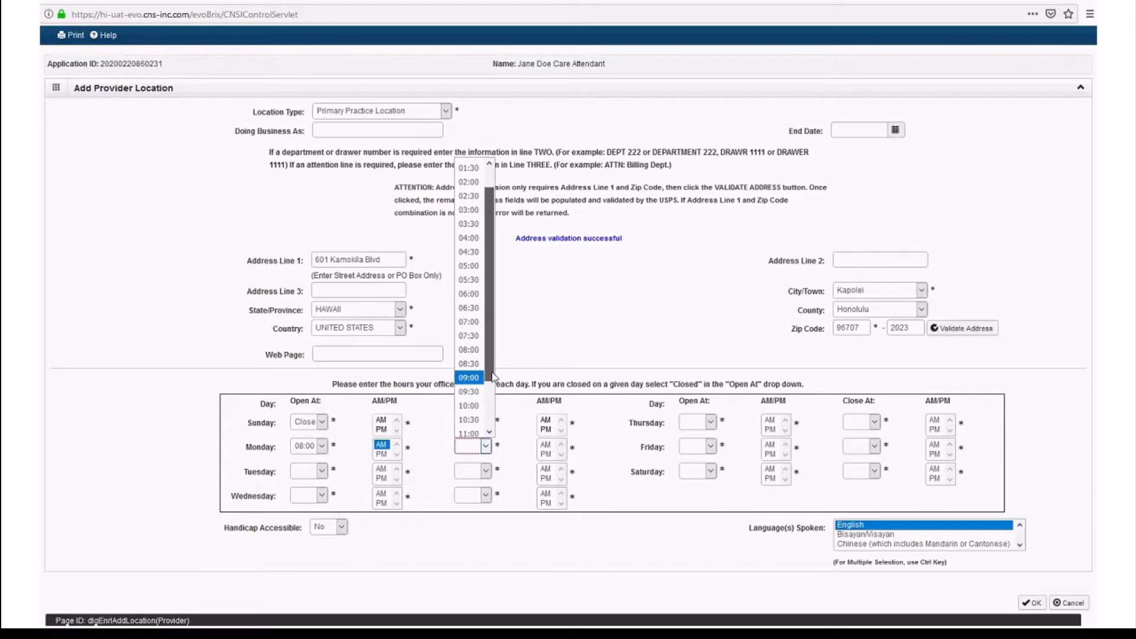
click(469, 349)
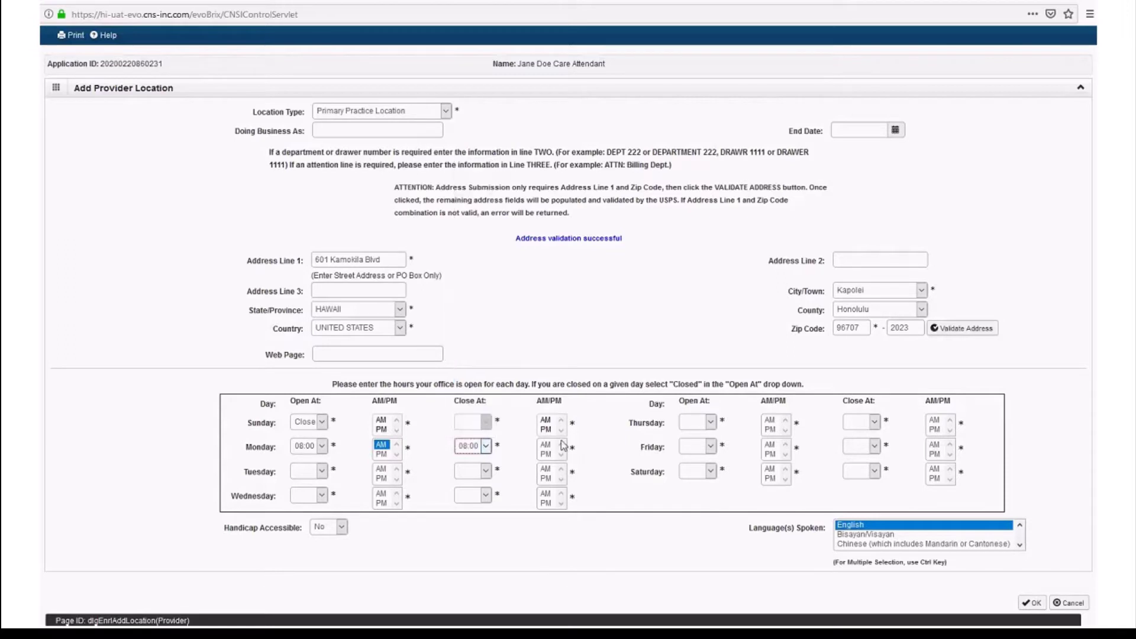
click(547, 455)
- Set Tuesday and Wednesday hours to 08:00 AM–08:00 PM
click(321, 472)
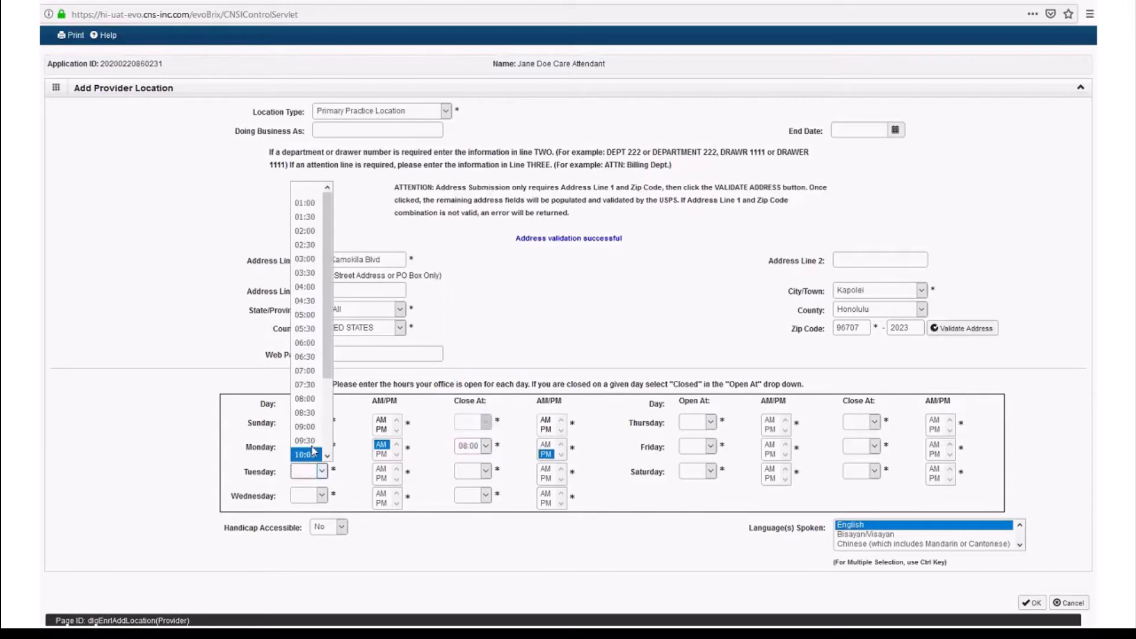
click(314, 410)
click(385, 471)
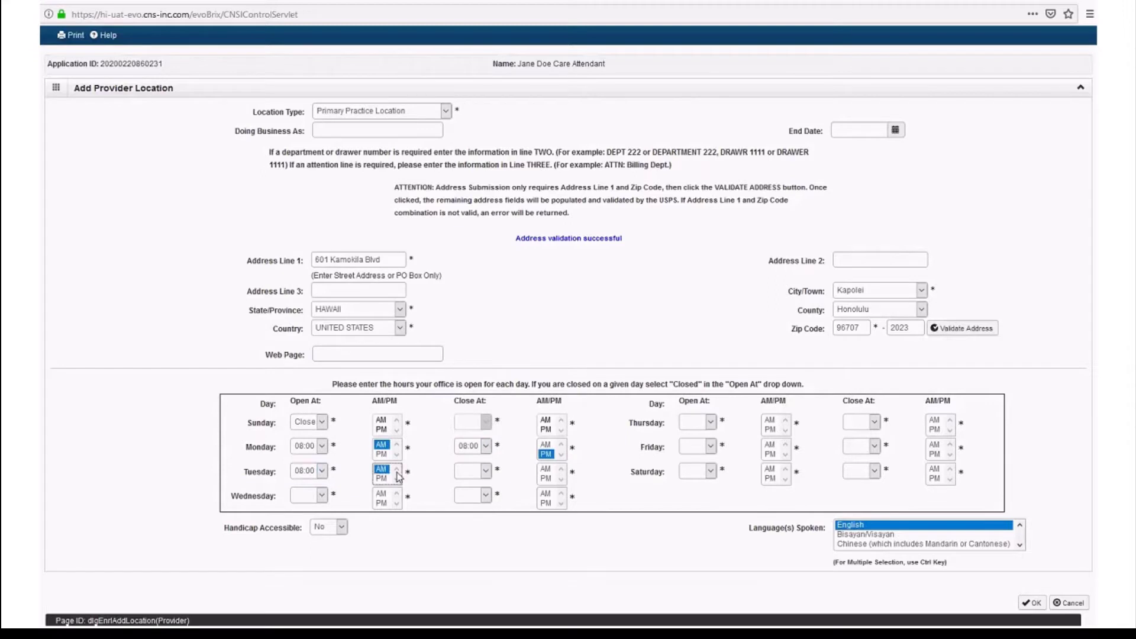
click(486, 471)
click(469, 259)
click(545, 478)
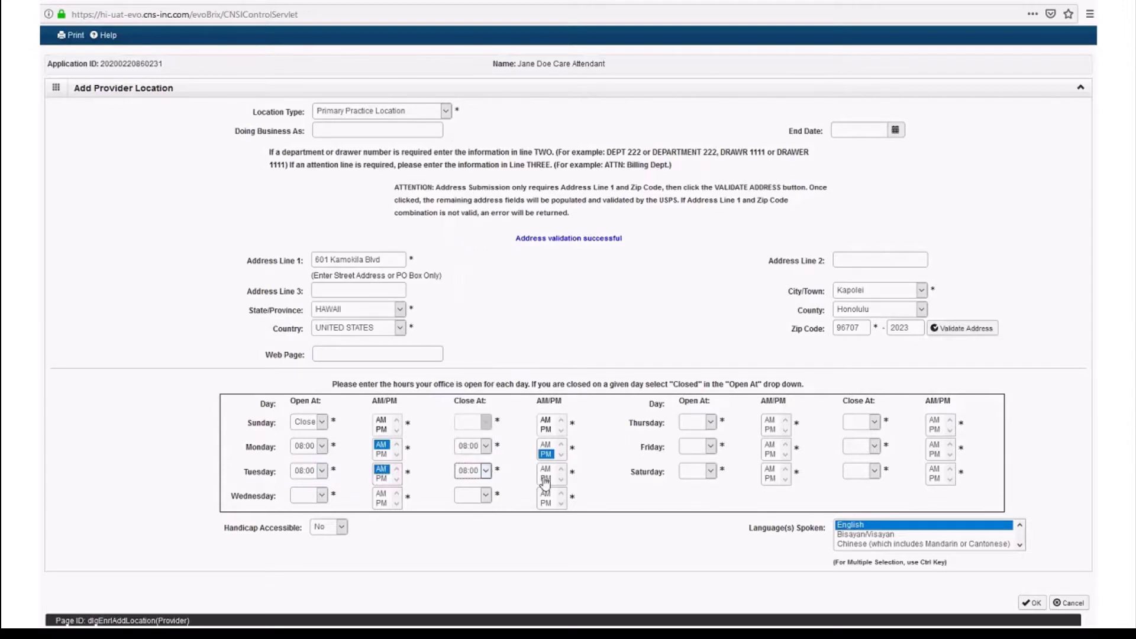
click(321, 495)
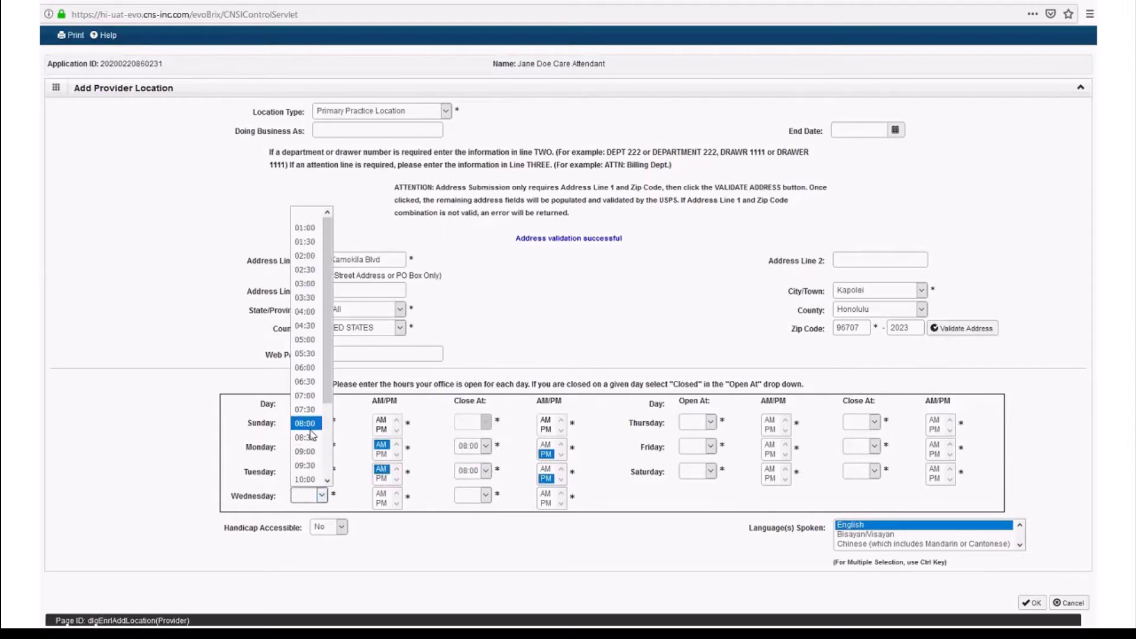
click(310, 431)
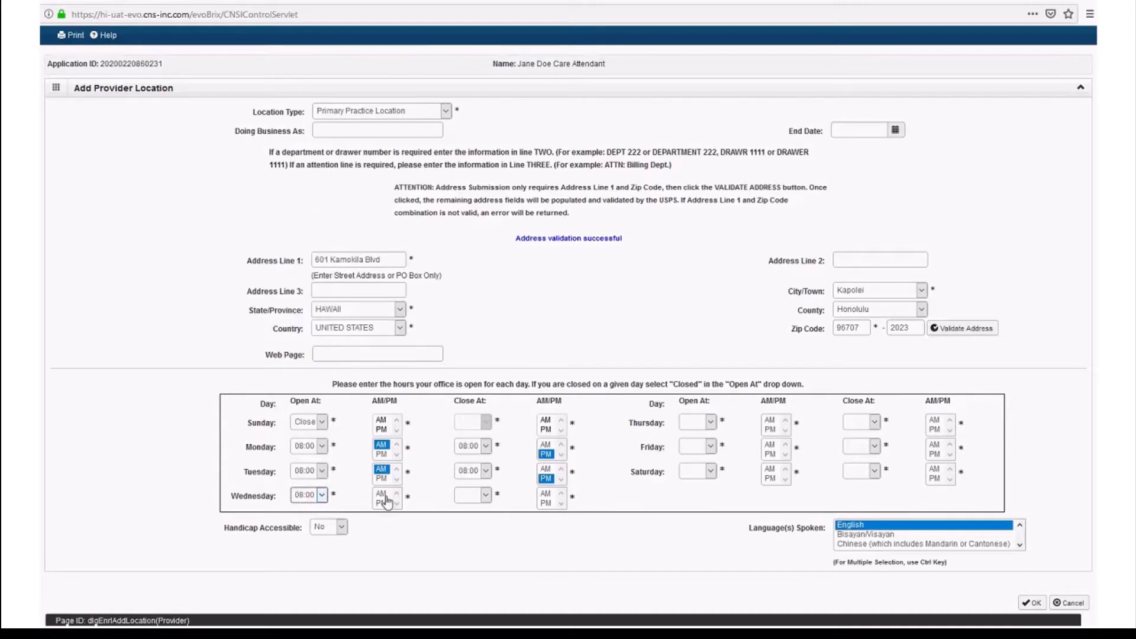
click(383, 497)
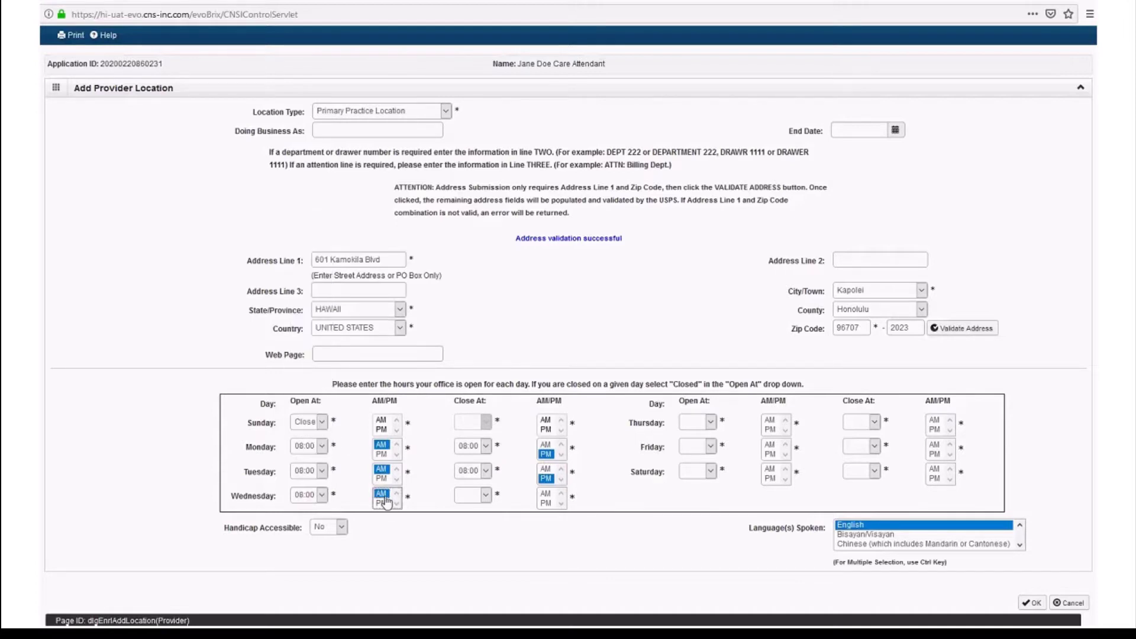
click(477, 496)
click(470, 431)
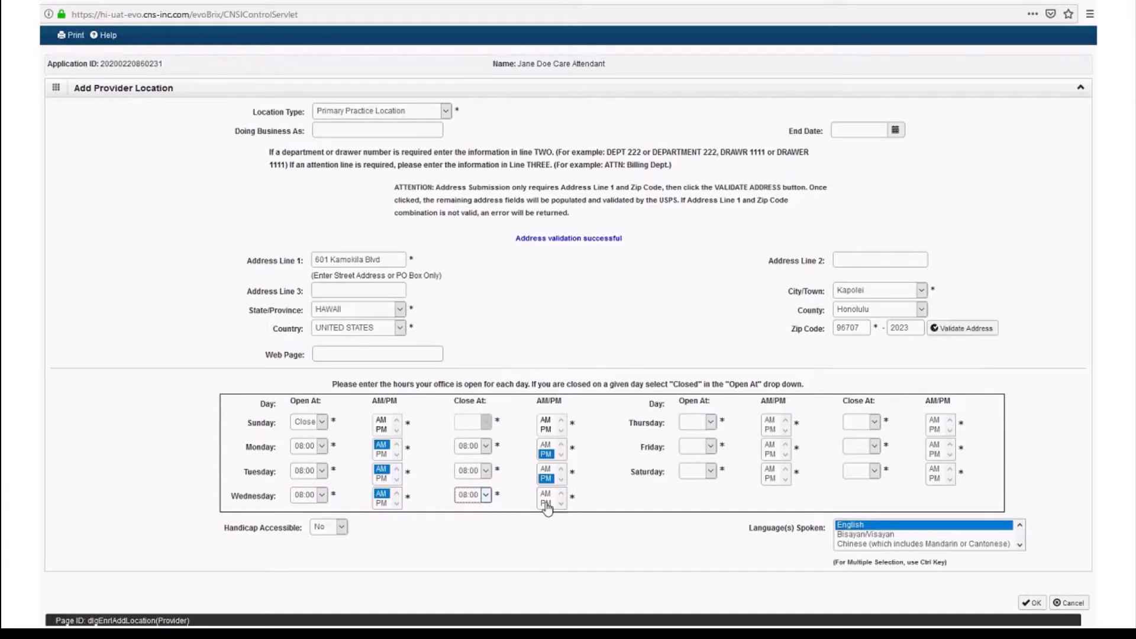
click(546, 503)
- Set Thursday, Friday and Saturday hours to 08:00 AM–08:00 PM
click(709, 422)
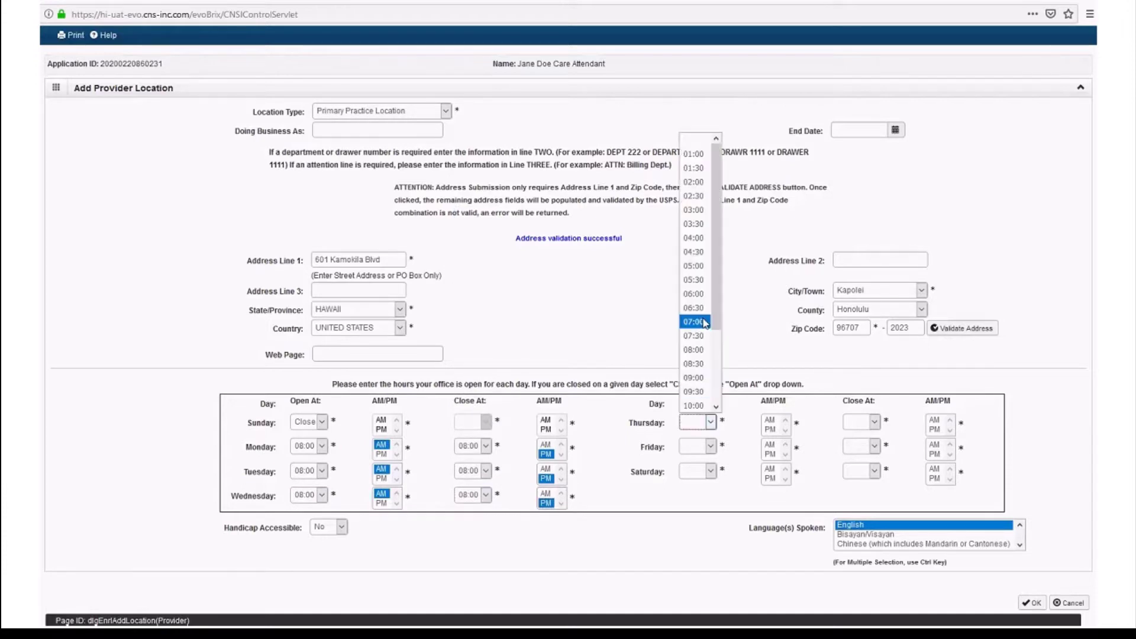
click(693, 350)
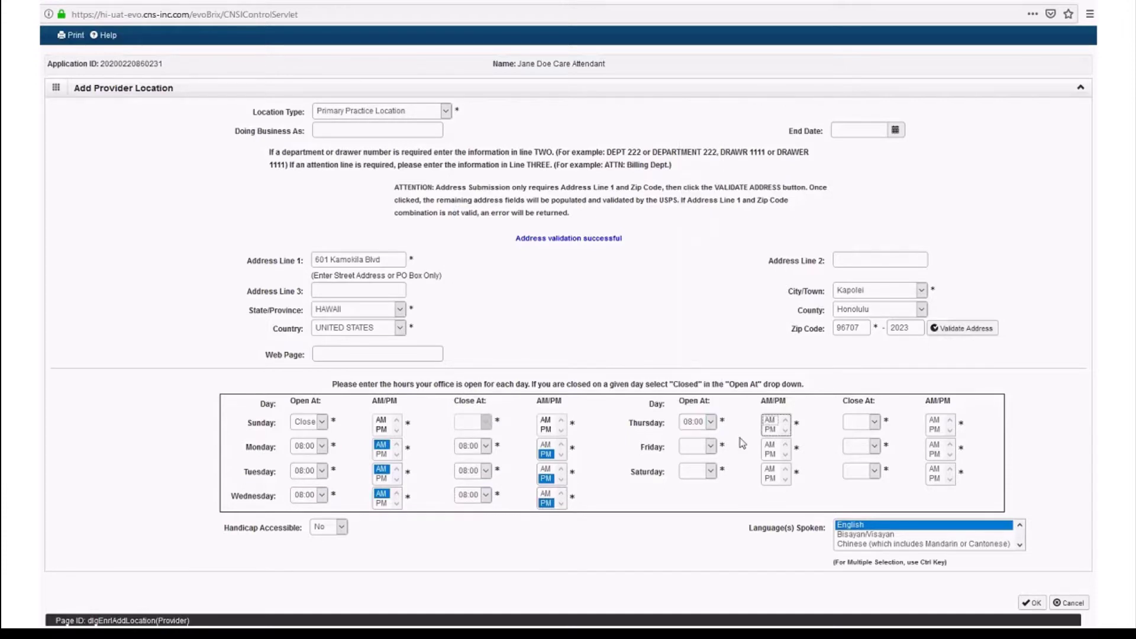
click(874, 422)
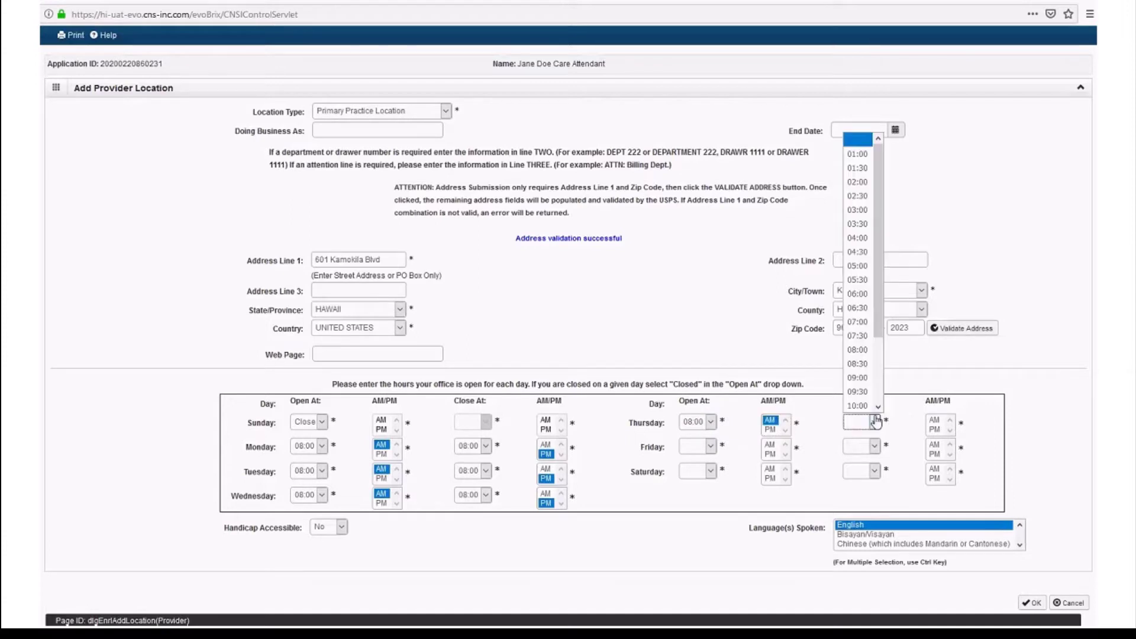
click(858, 350)
click(935, 429)
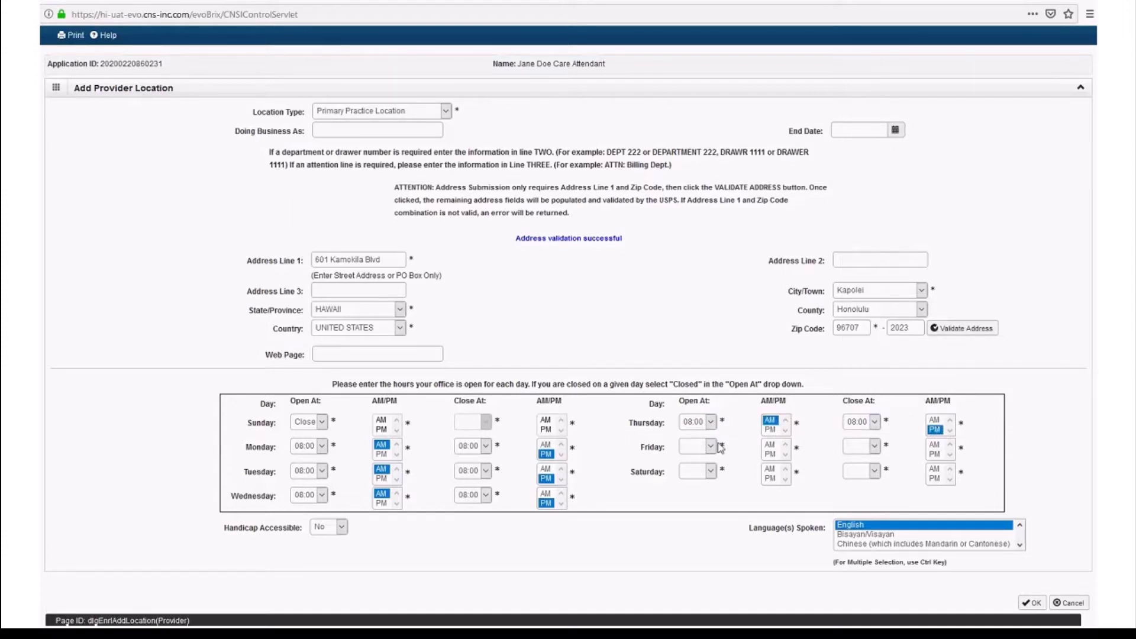
click(711, 447)
click(693, 374)
click(769, 445)
click(874, 446)
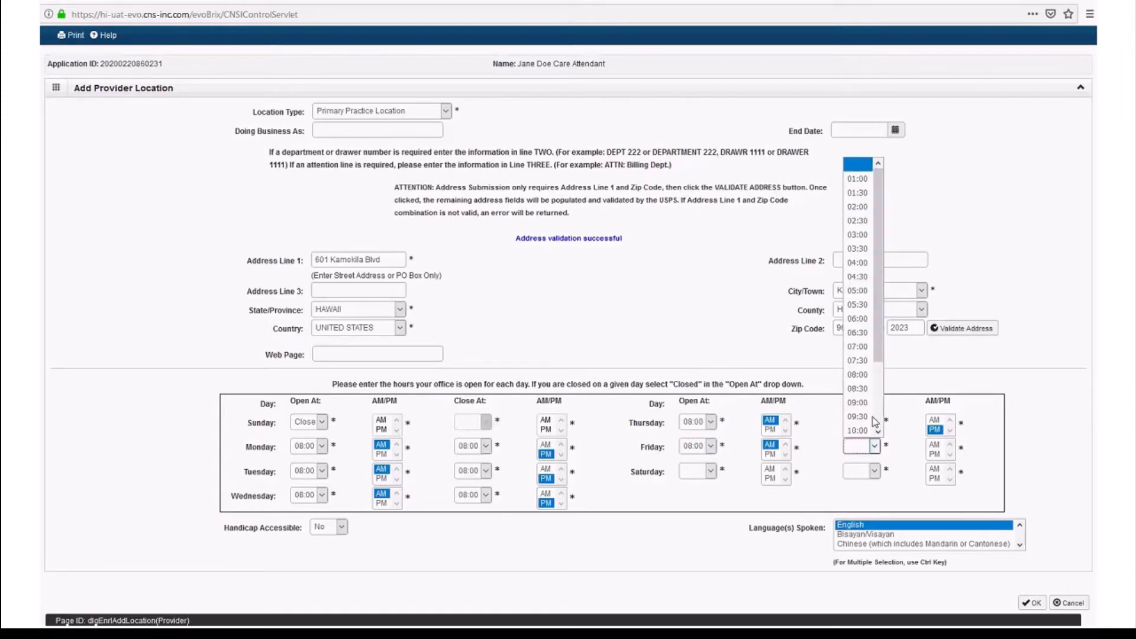
click(858, 376)
click(933, 453)
click(710, 472)
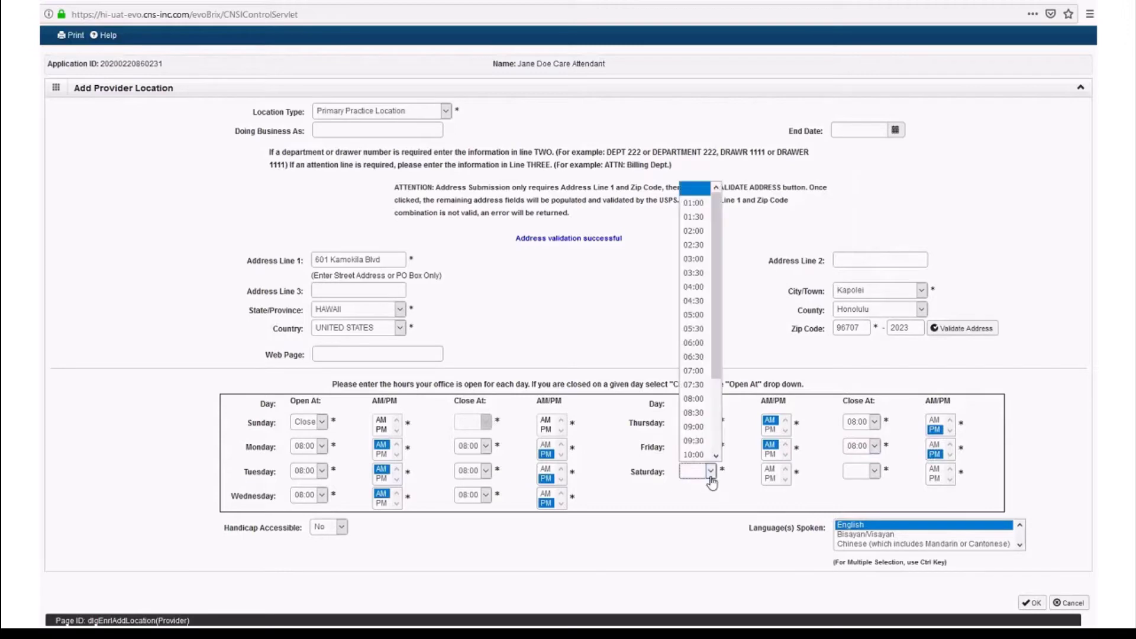
click(694, 398)
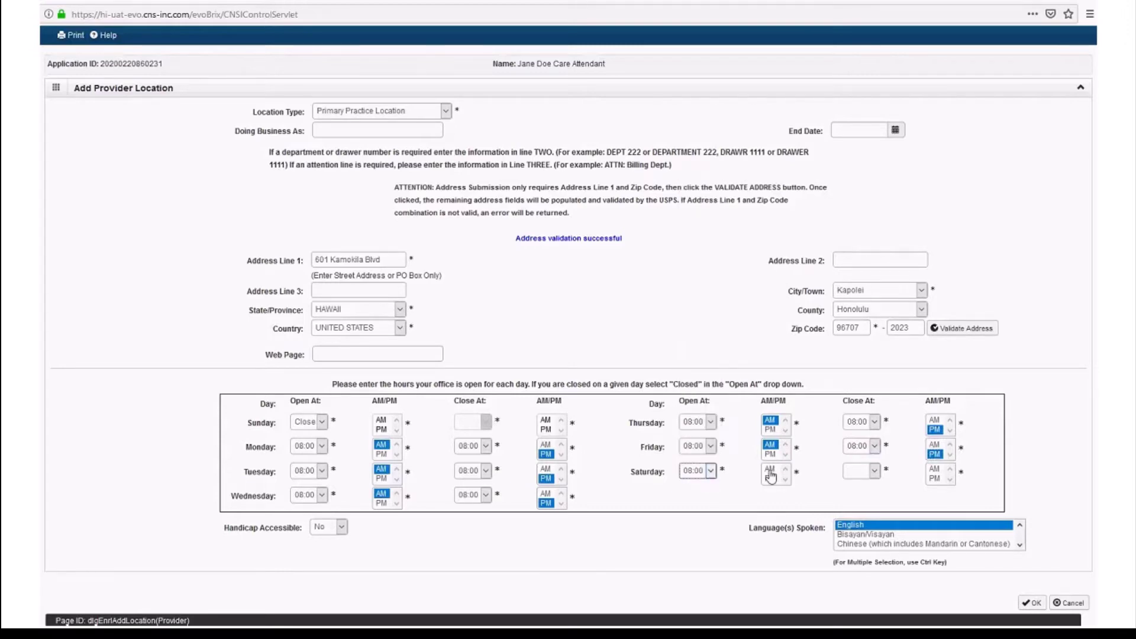
click(770, 468)
click(875, 472)
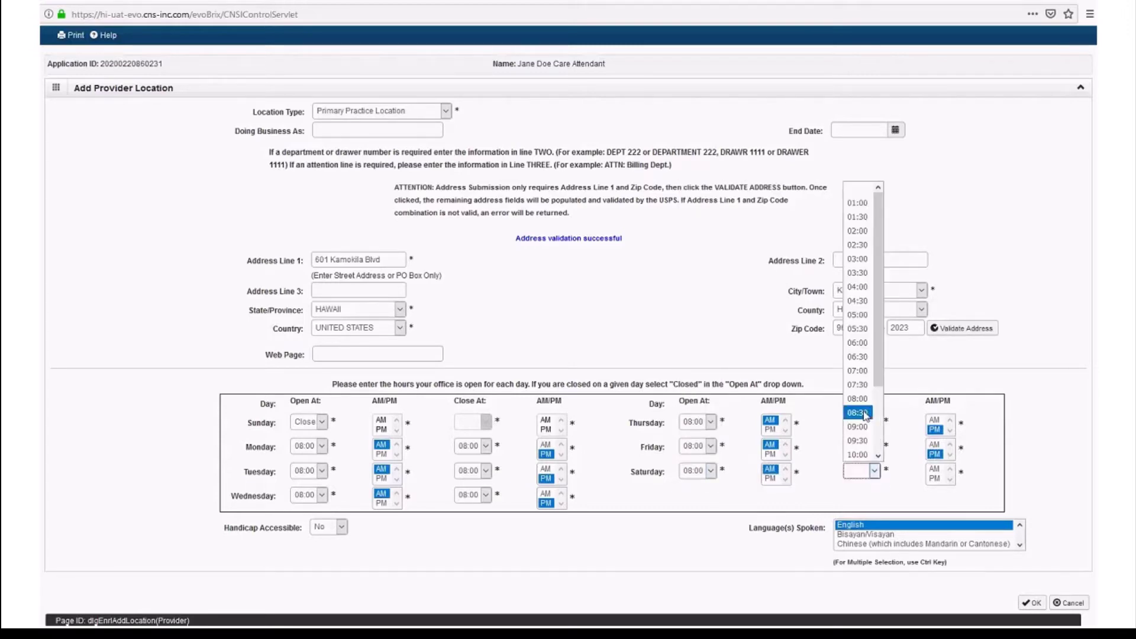
click(859, 409)
click(935, 479)
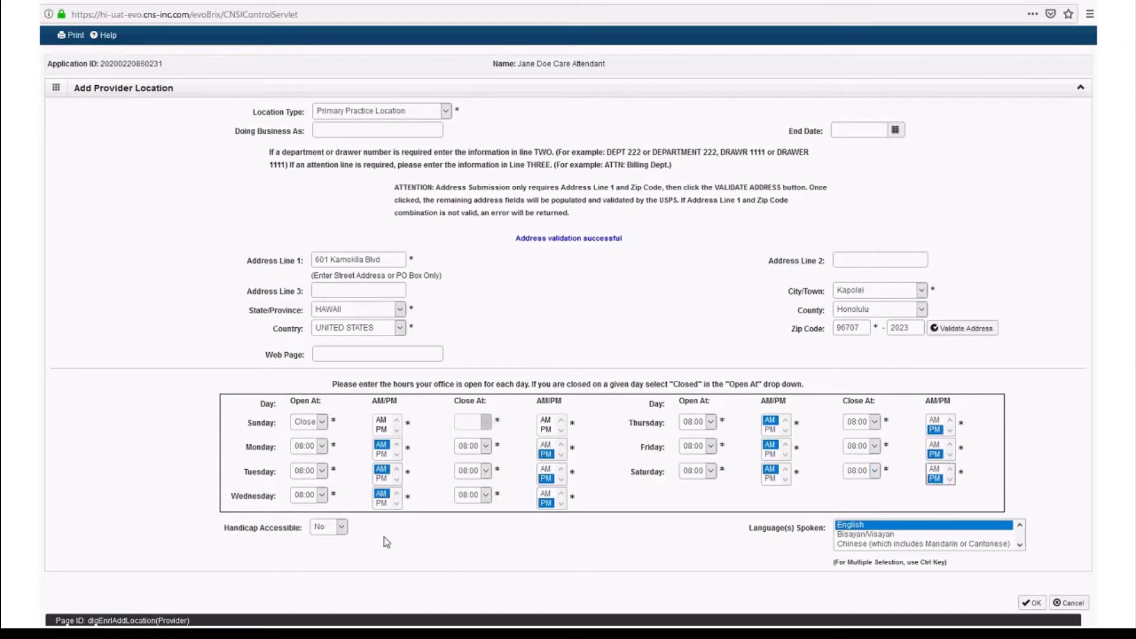
- Set Handicap Accessible to Yes, leave English as the spoken language, and save the location
click(342, 528)
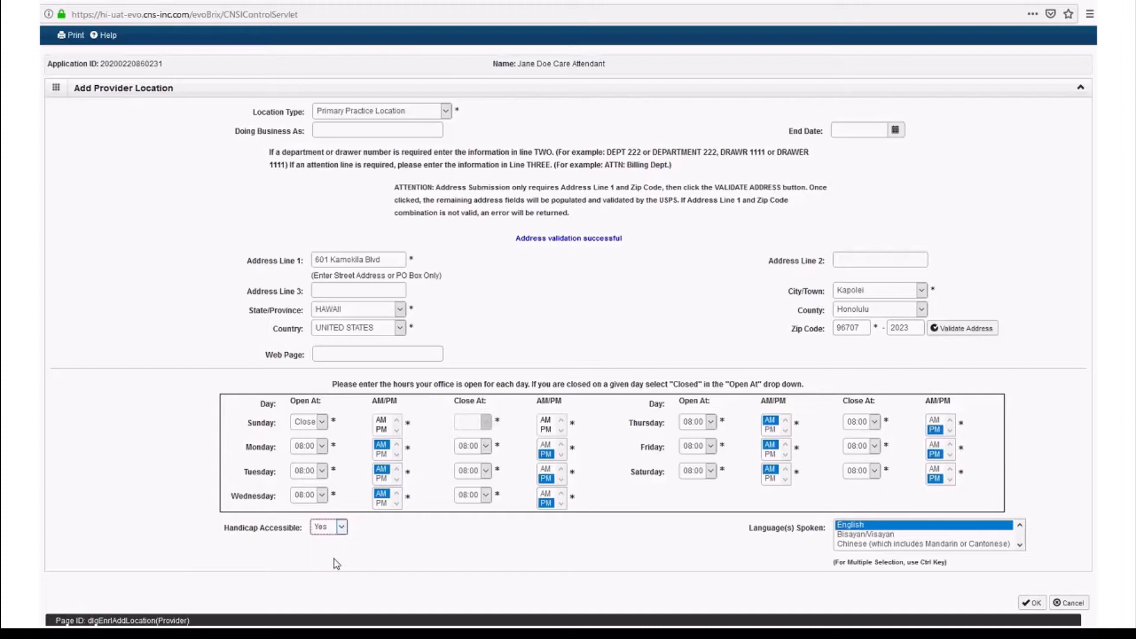
click(1020, 548)
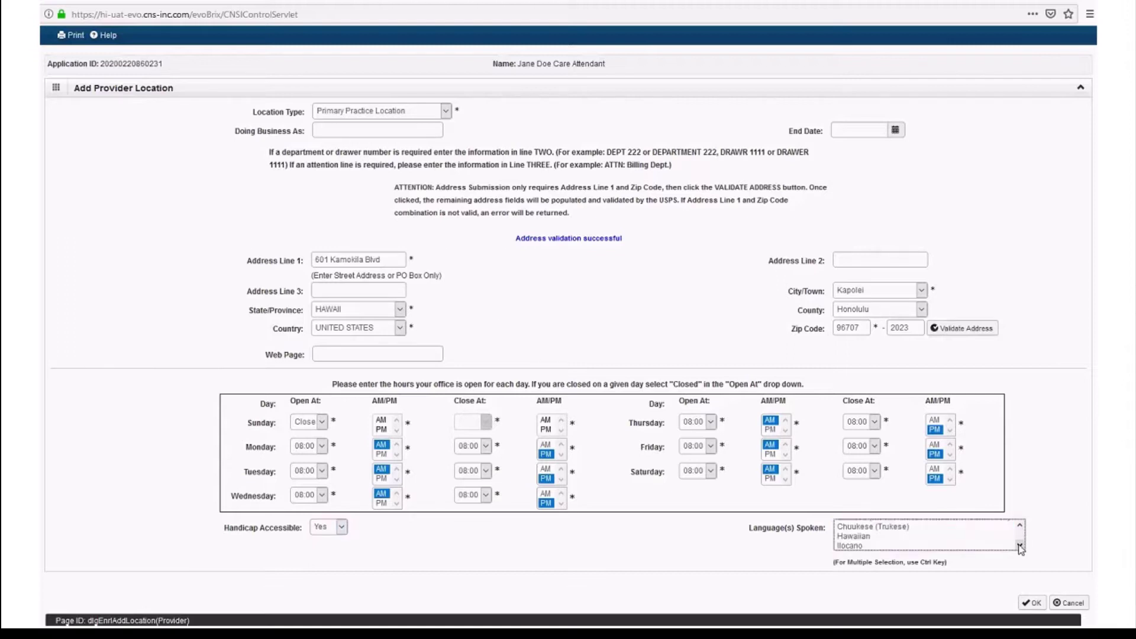
click(1020, 548)
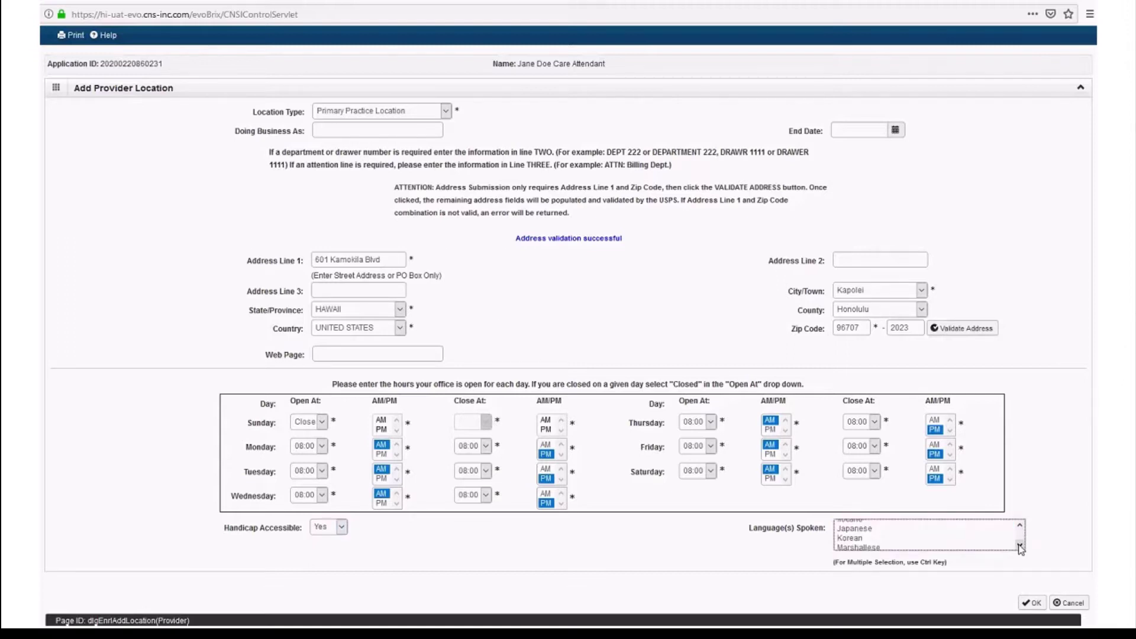
click(1020, 547)
click(1020, 547)
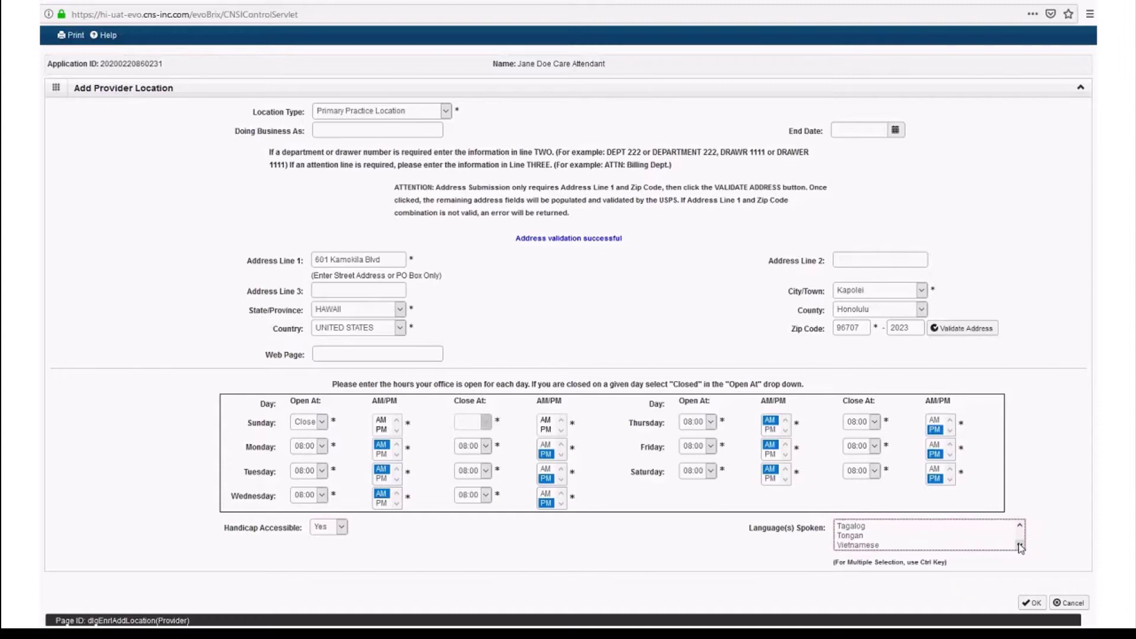
click(1020, 525)
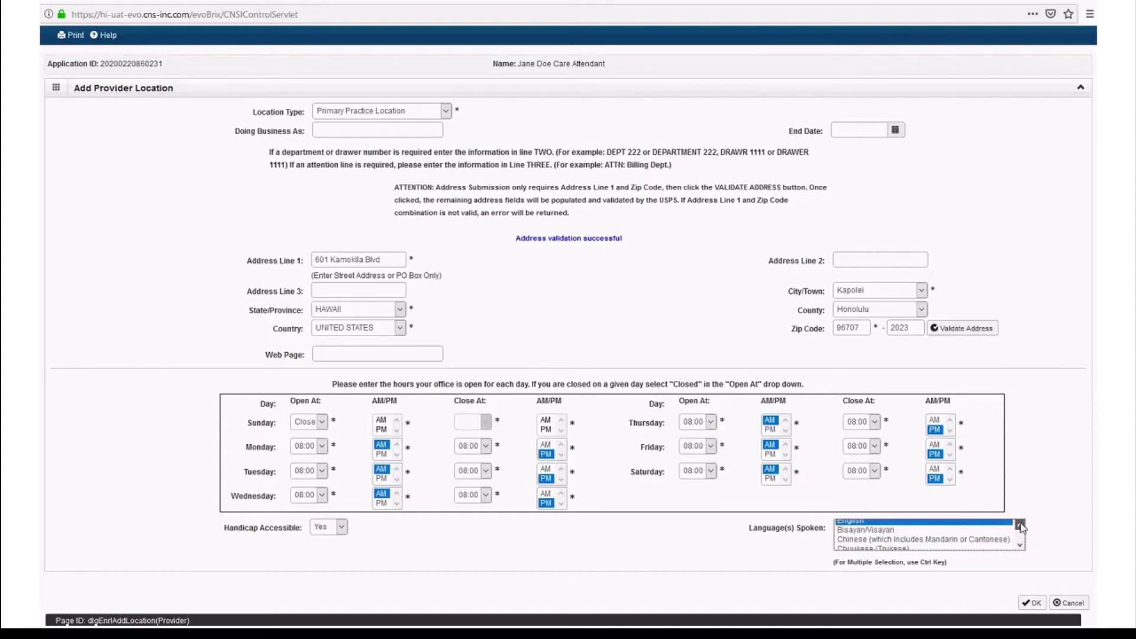
click(1033, 603)
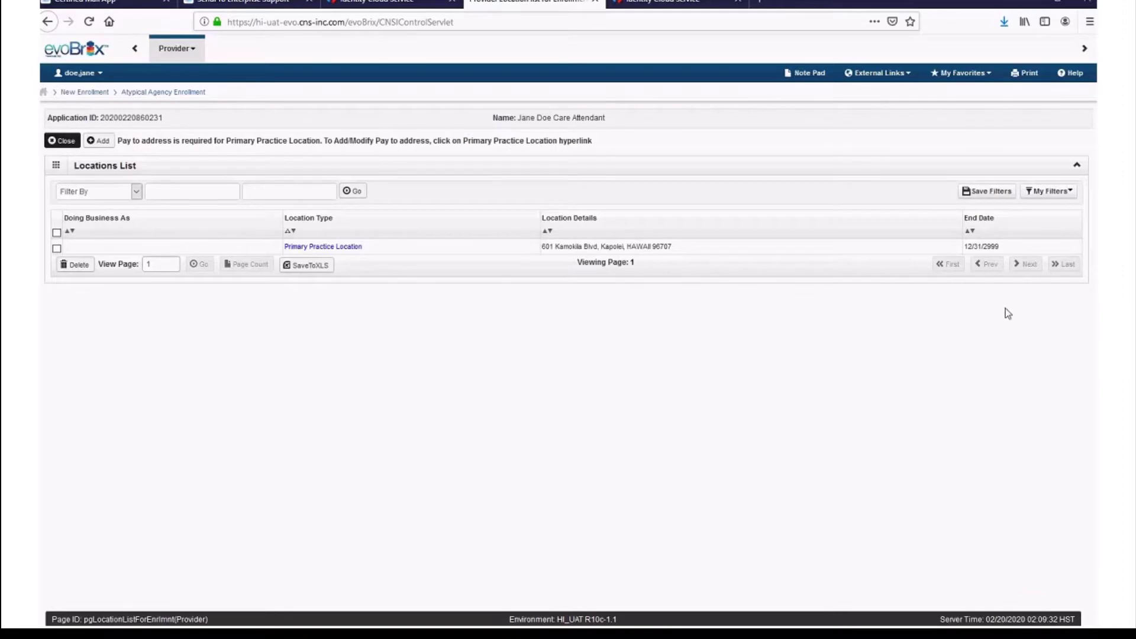
- Open the Primary Practice Location's details and choose Add Address in its Address List
click(353, 249)
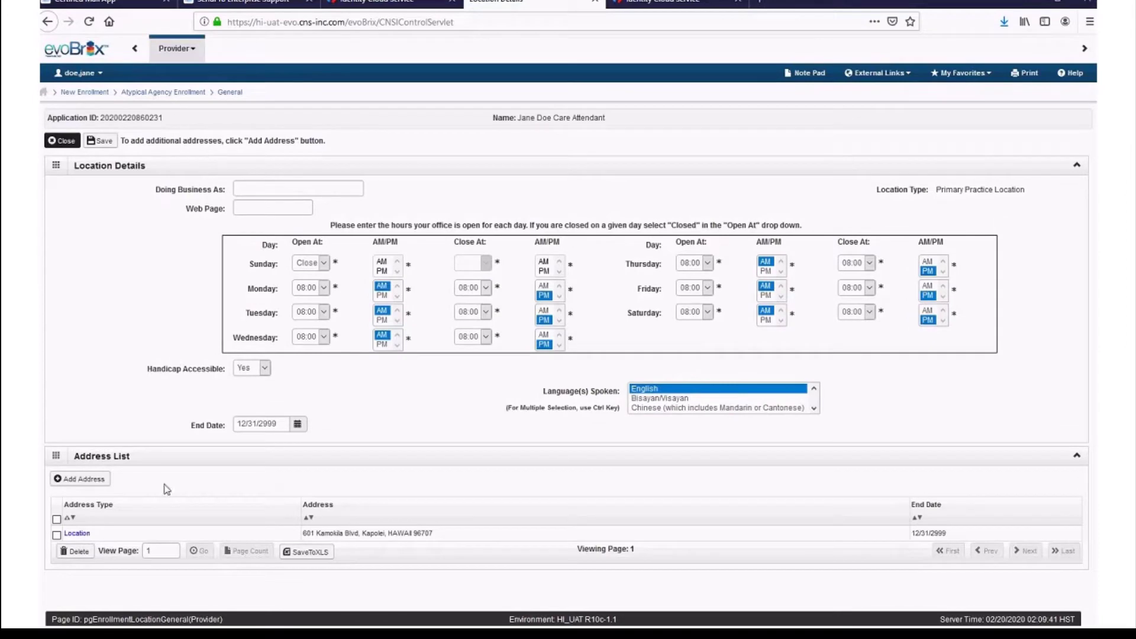
click(70, 486)
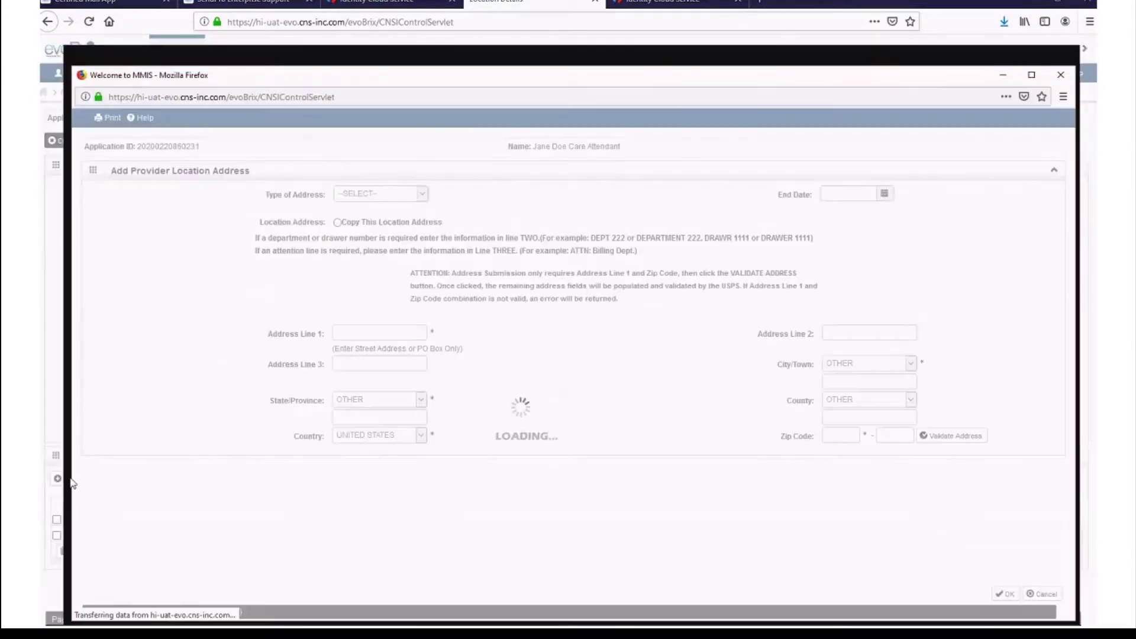
- Add a Pay To address copied from the practice location's address, validate it, and save it
click(424, 196)
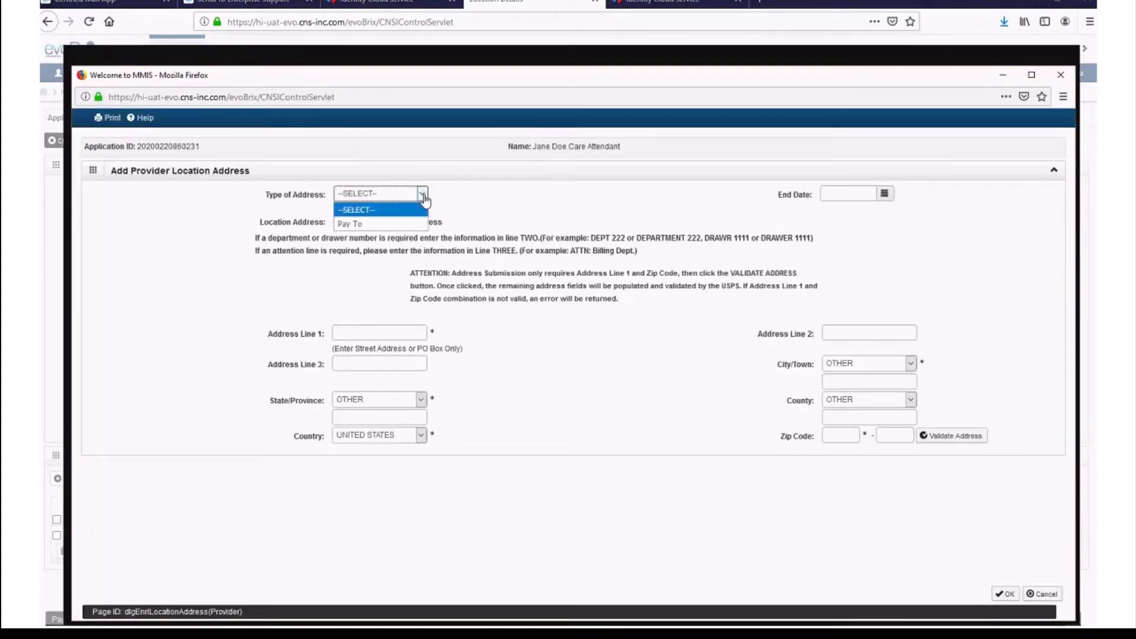
click(355, 224)
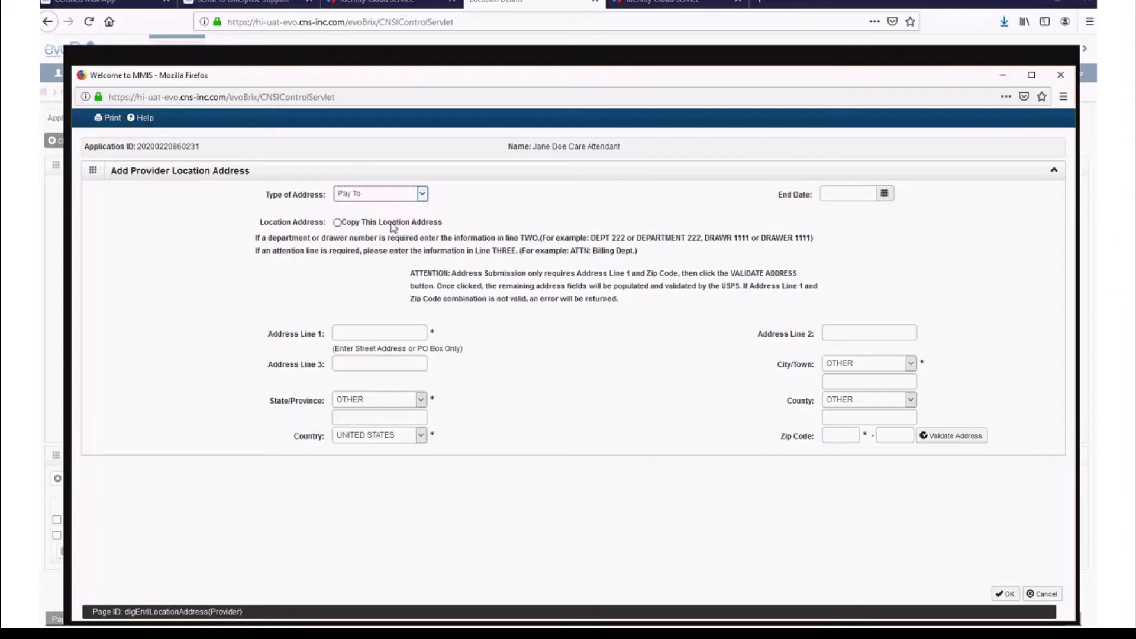
click(1031, 76)
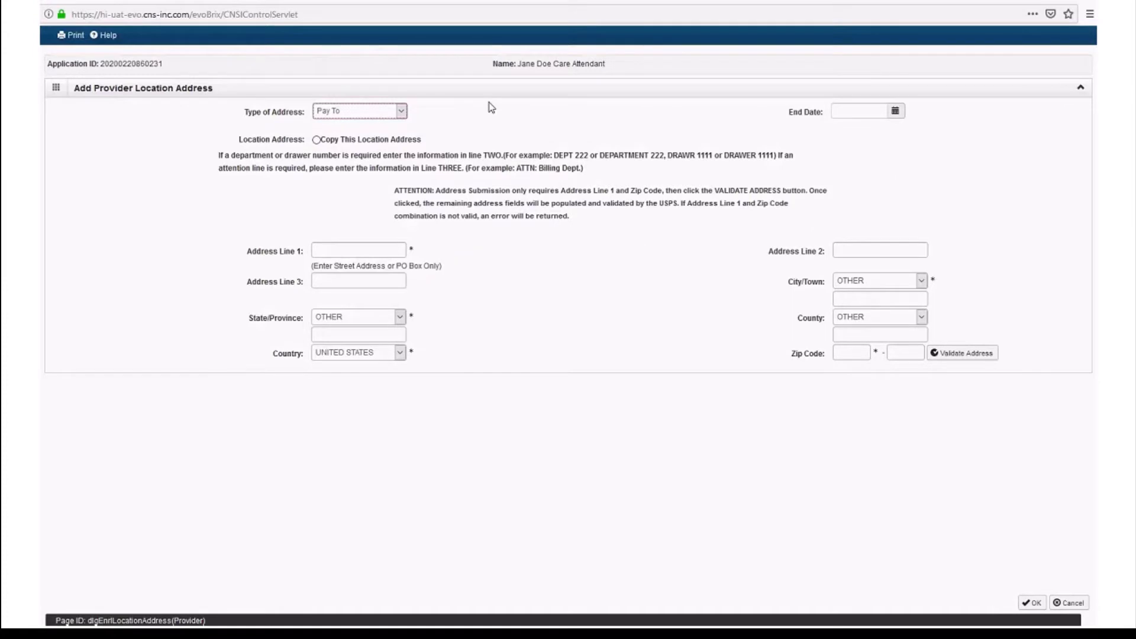
click(322, 142)
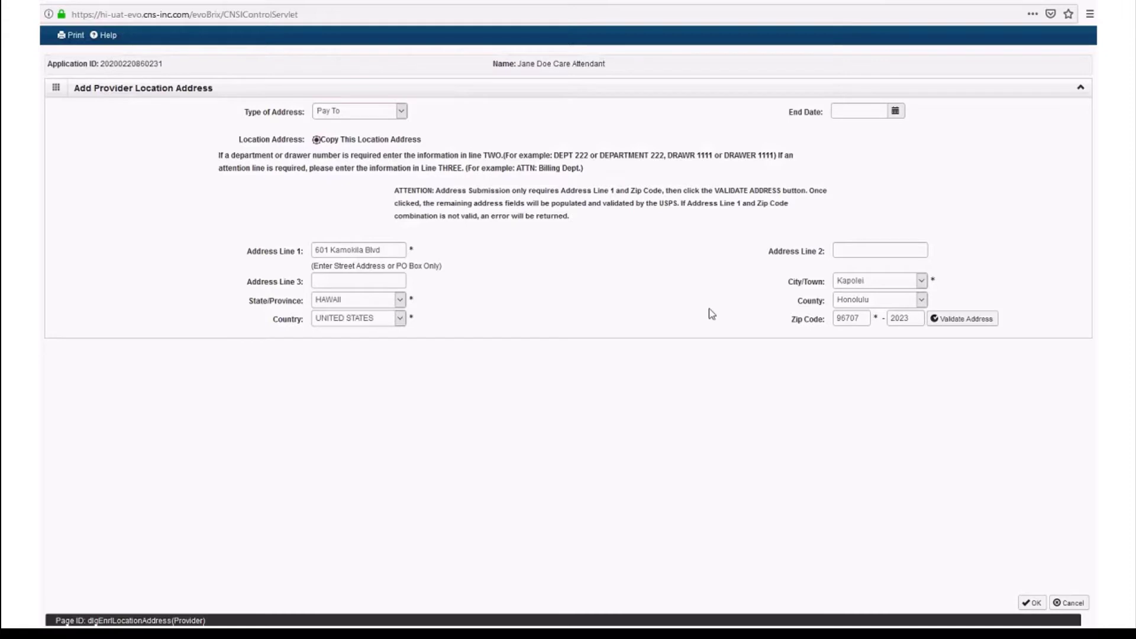
click(958, 326)
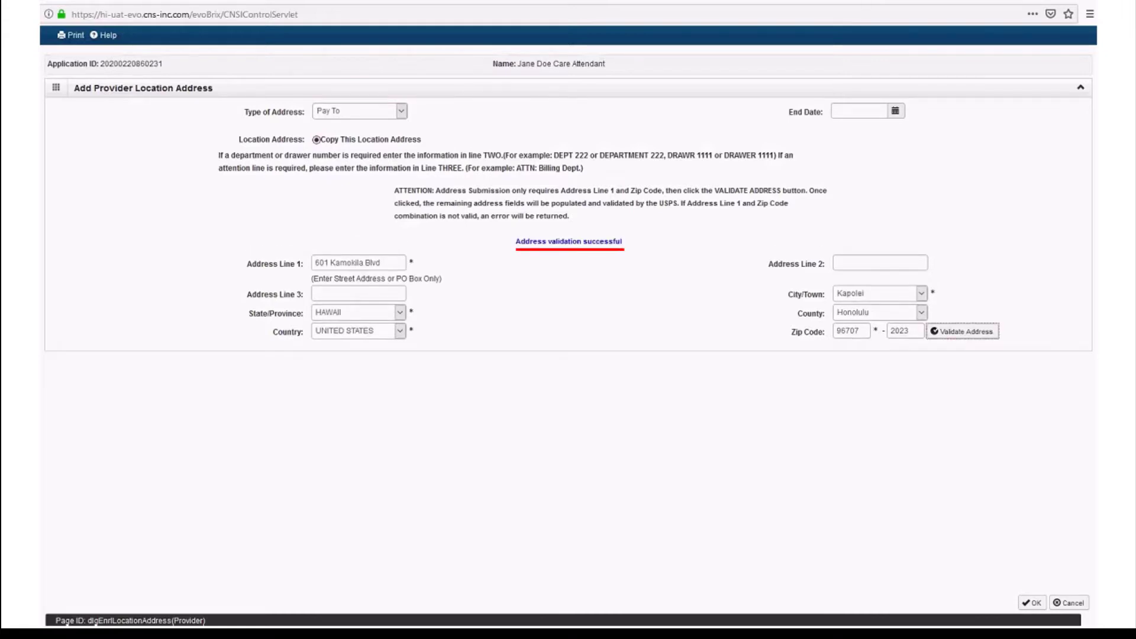
click(1041, 605)
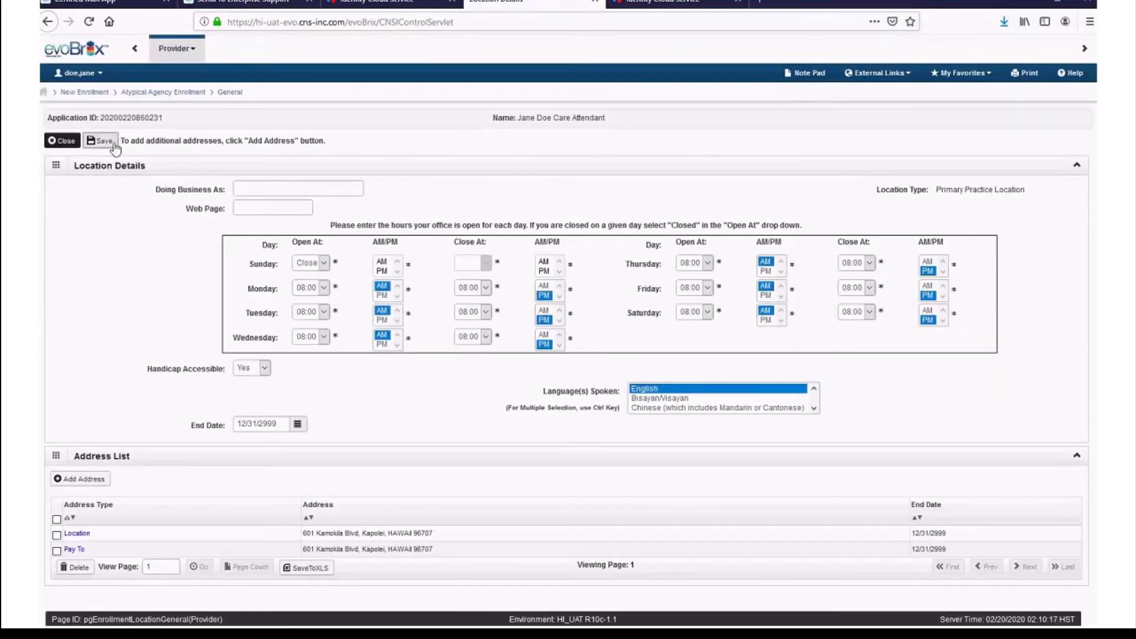
- Save the location details, close back to the steps list, and open Step 3's Correspondence Address List
click(113, 144)
click(65, 141)
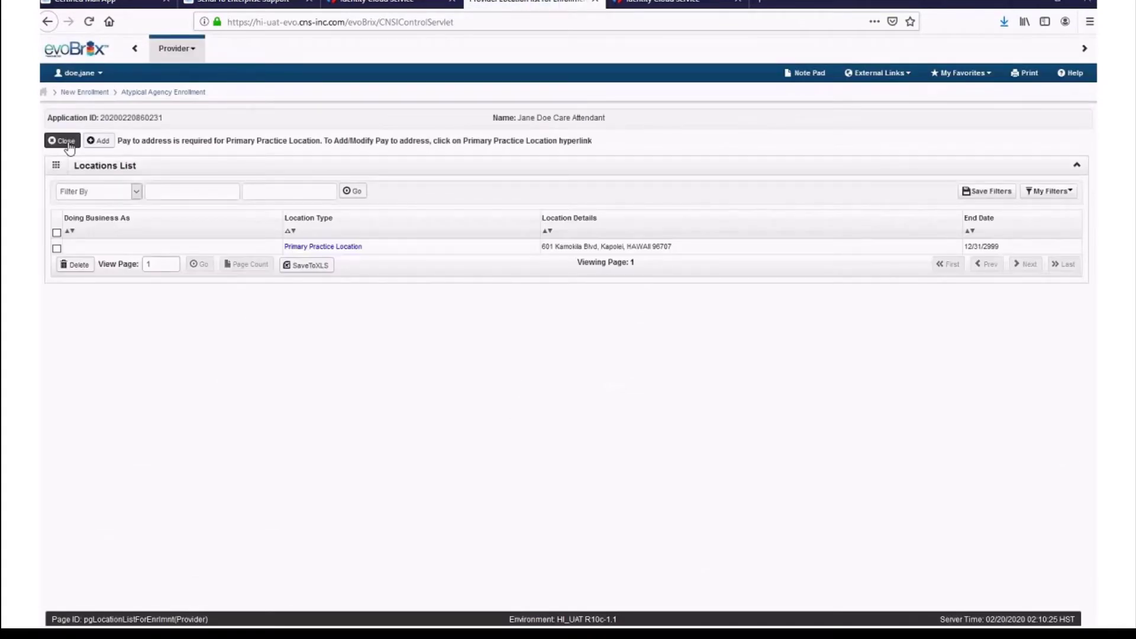
click(66, 142)
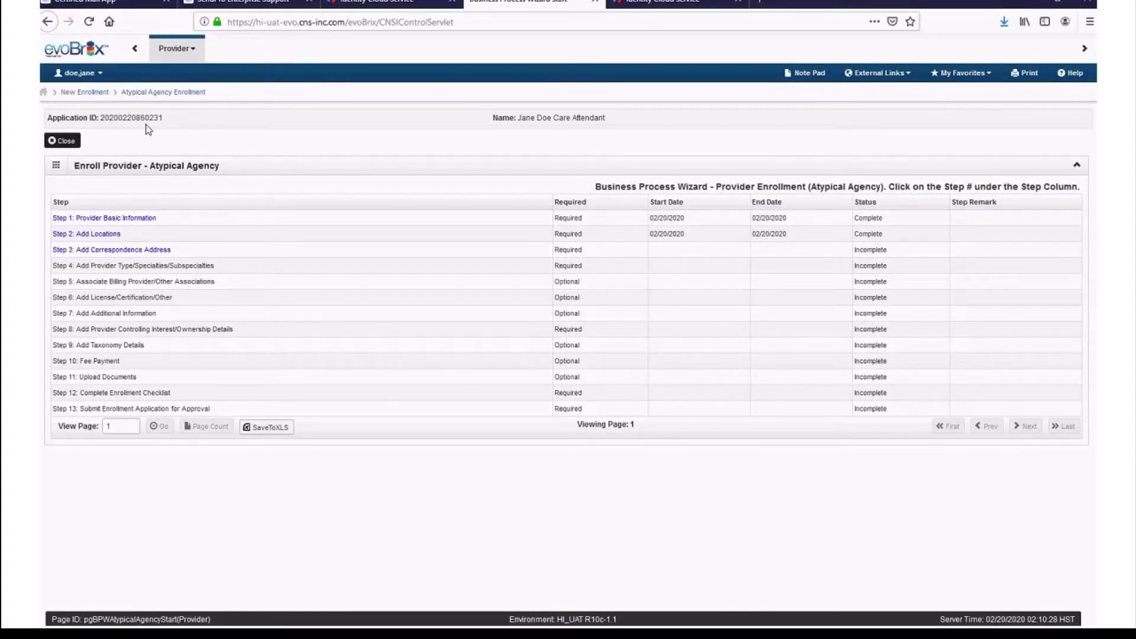
click(166, 251)
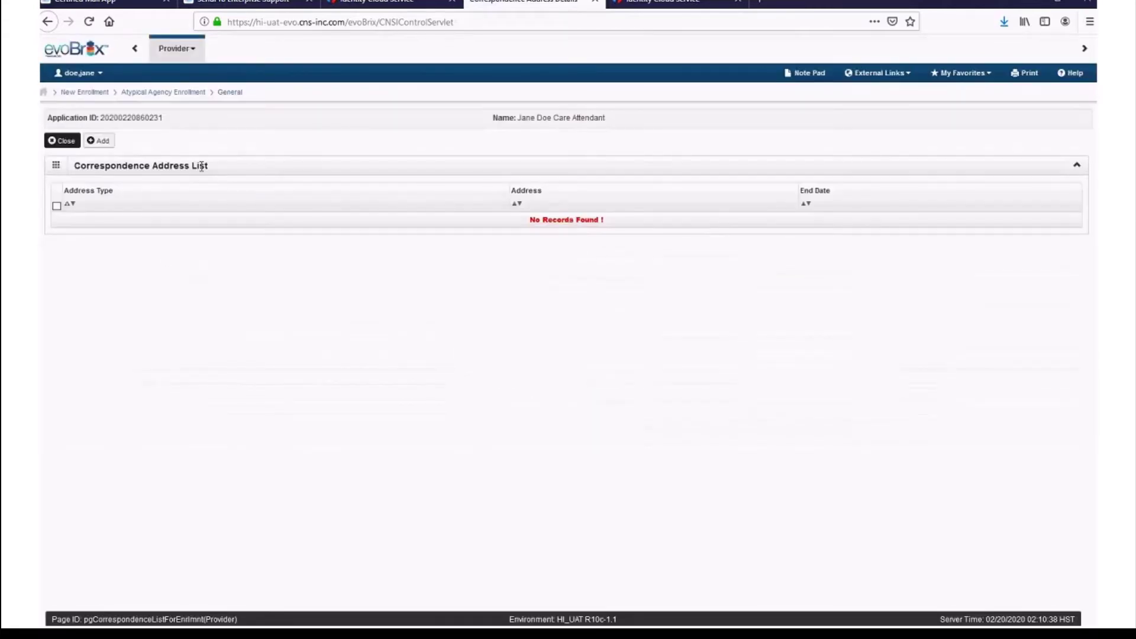
- Add a correspondence address with the office phone number and Standard Mail as communication preference
click(101, 142)
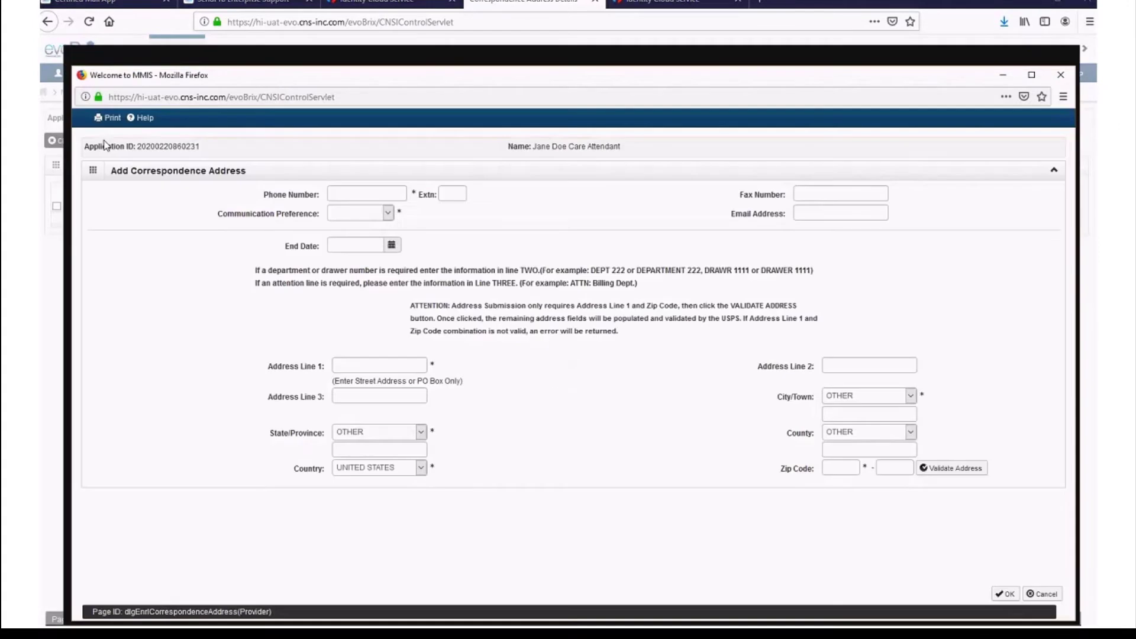
click(383, 193)
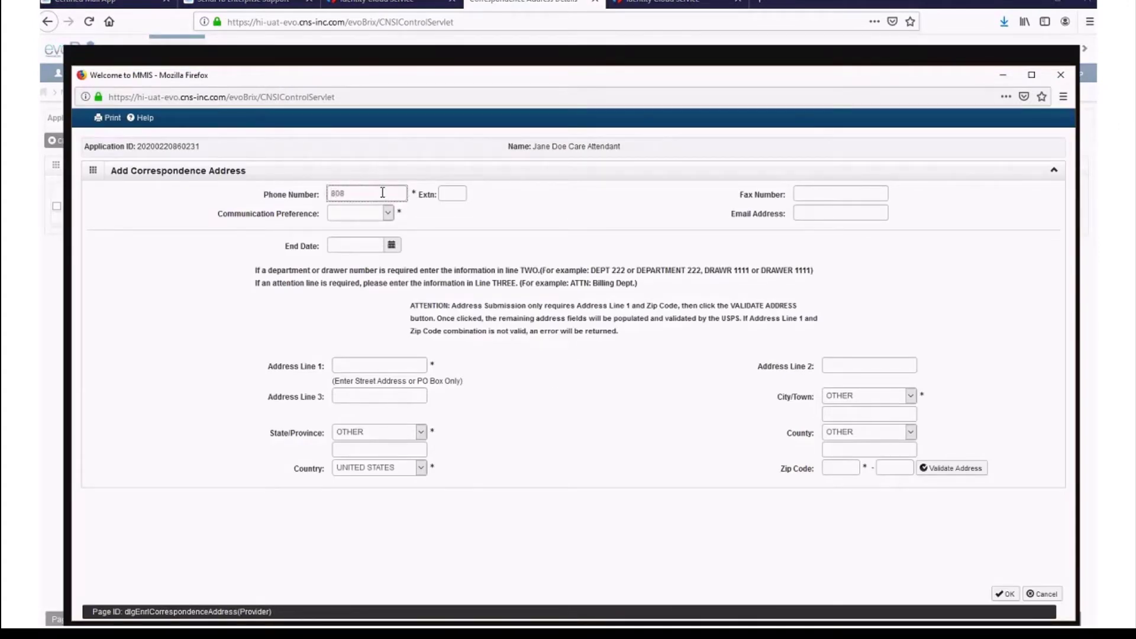
click(388, 213)
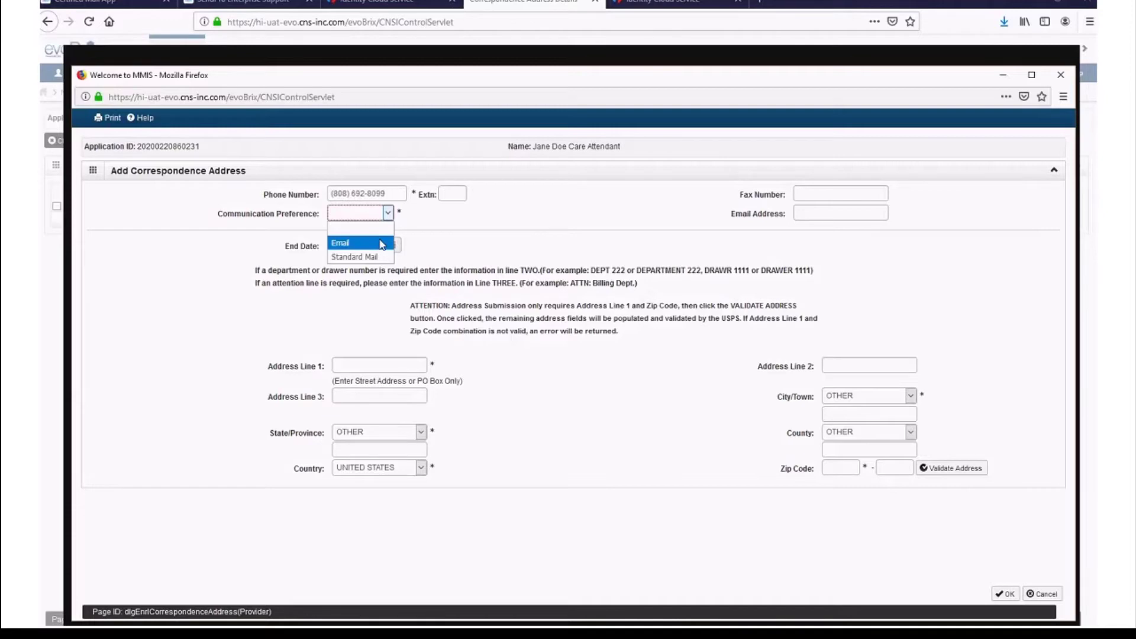
click(382, 245)
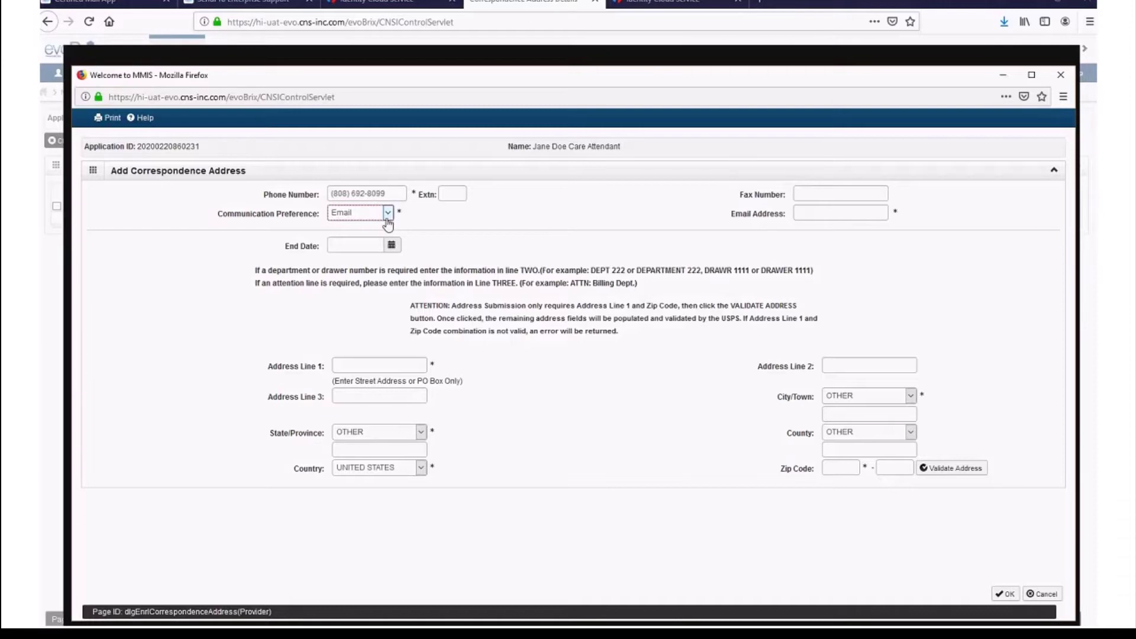
click(387, 214)
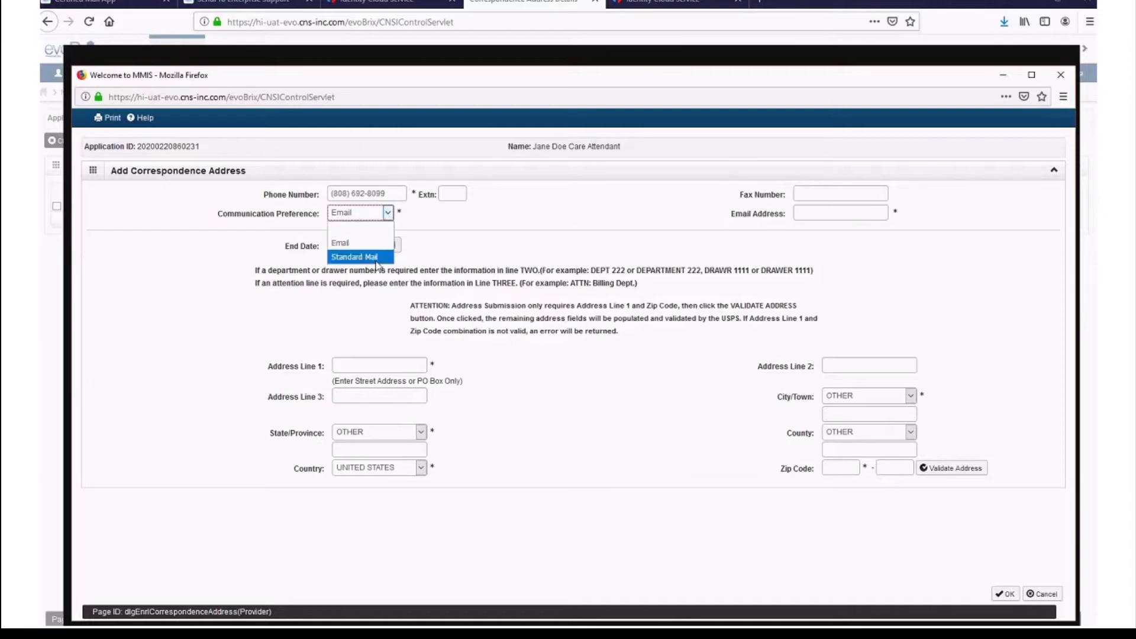
click(350, 255)
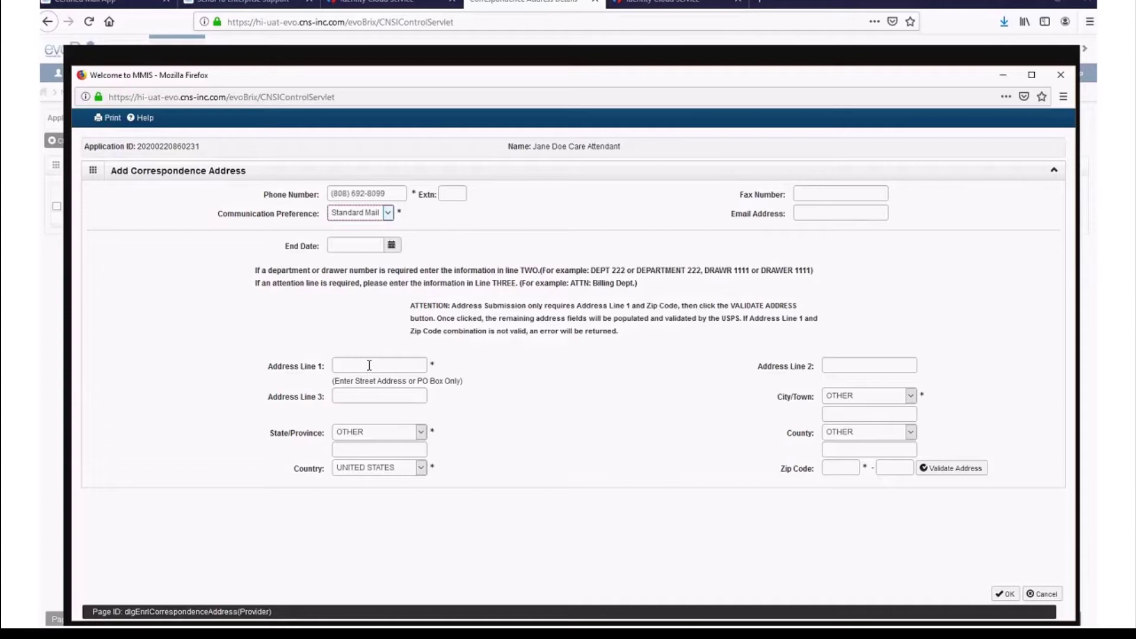
- Enter the correspondence street address and ZIP code, validate it, and save the address
click(369, 365)
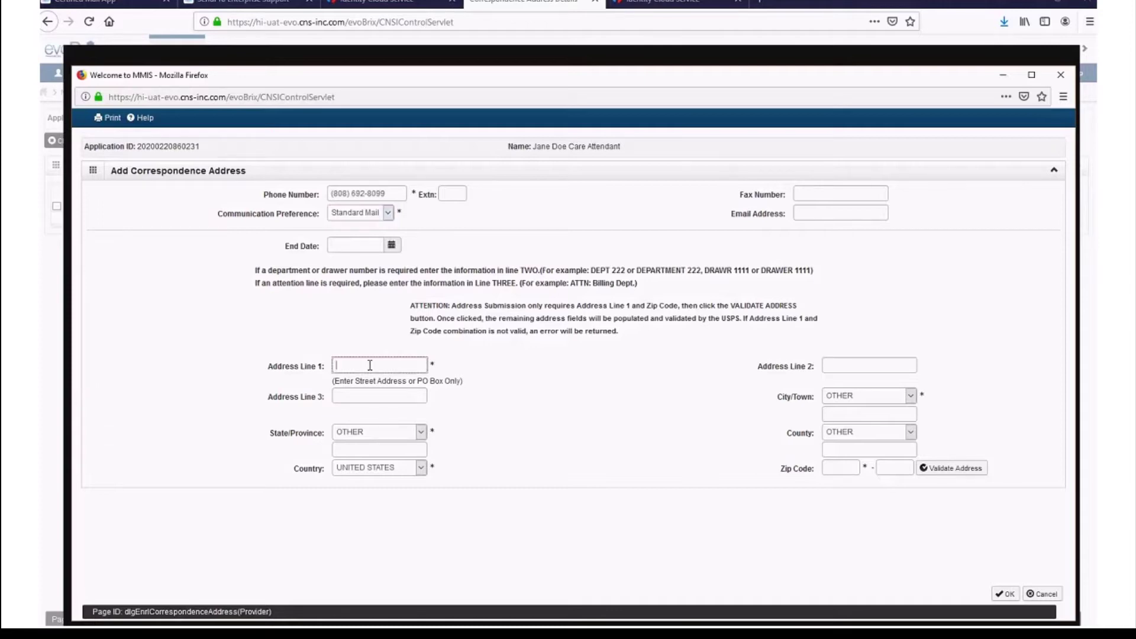
text(601)
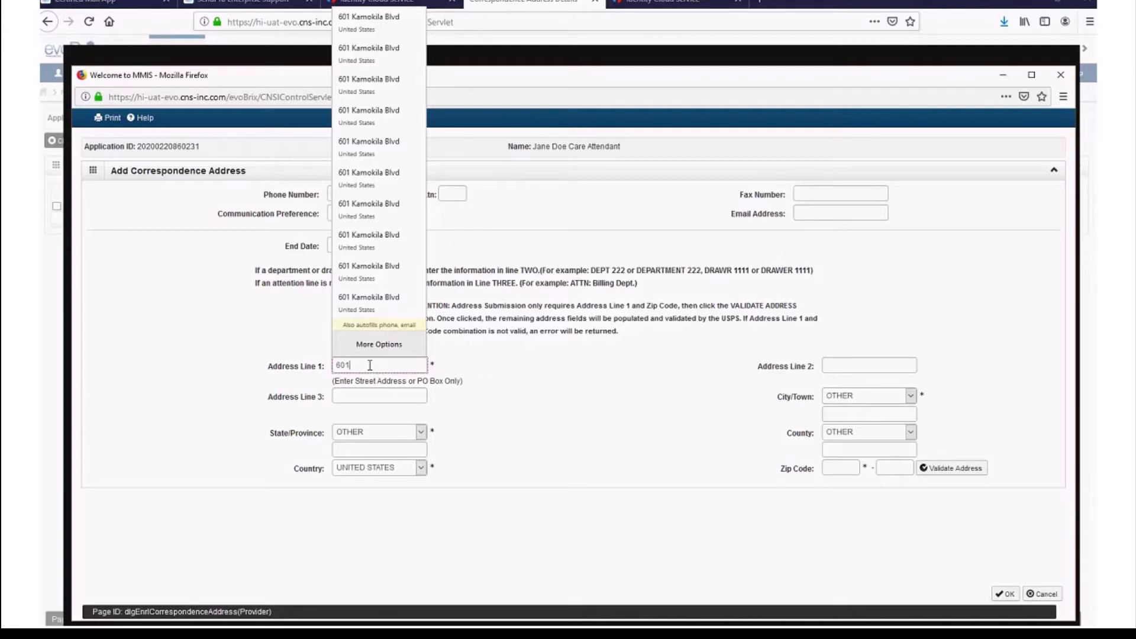
text(Kamokila blvd)
key(Tab)
key(Tab)
key(Tab)
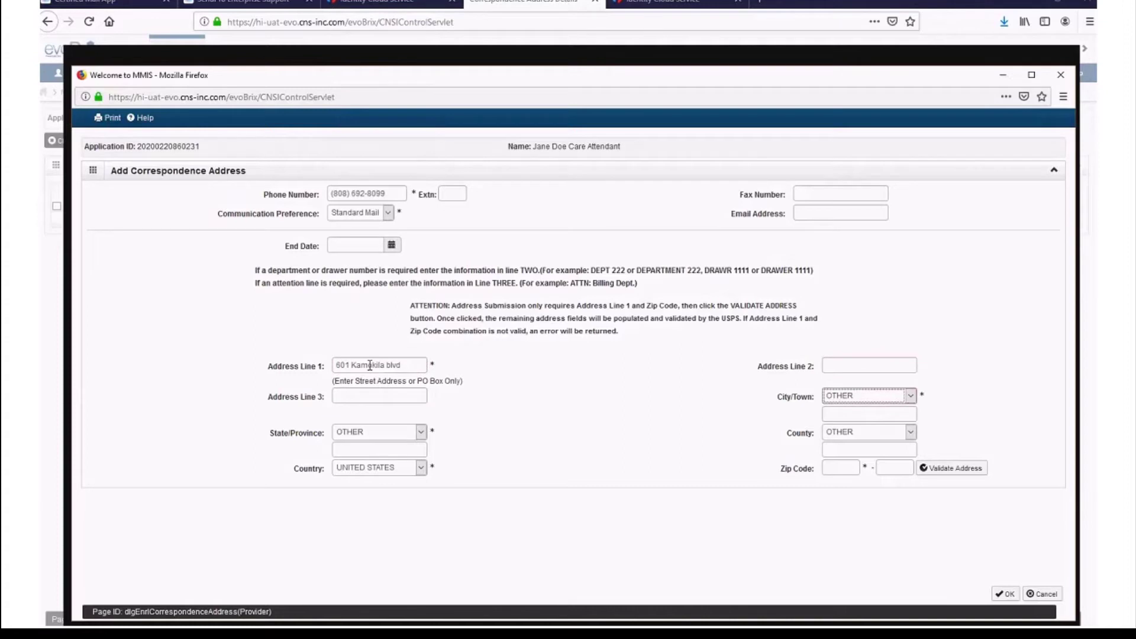
key(Tab)
key(Tab)
key(Tab)
key(Tab)
text(96707)
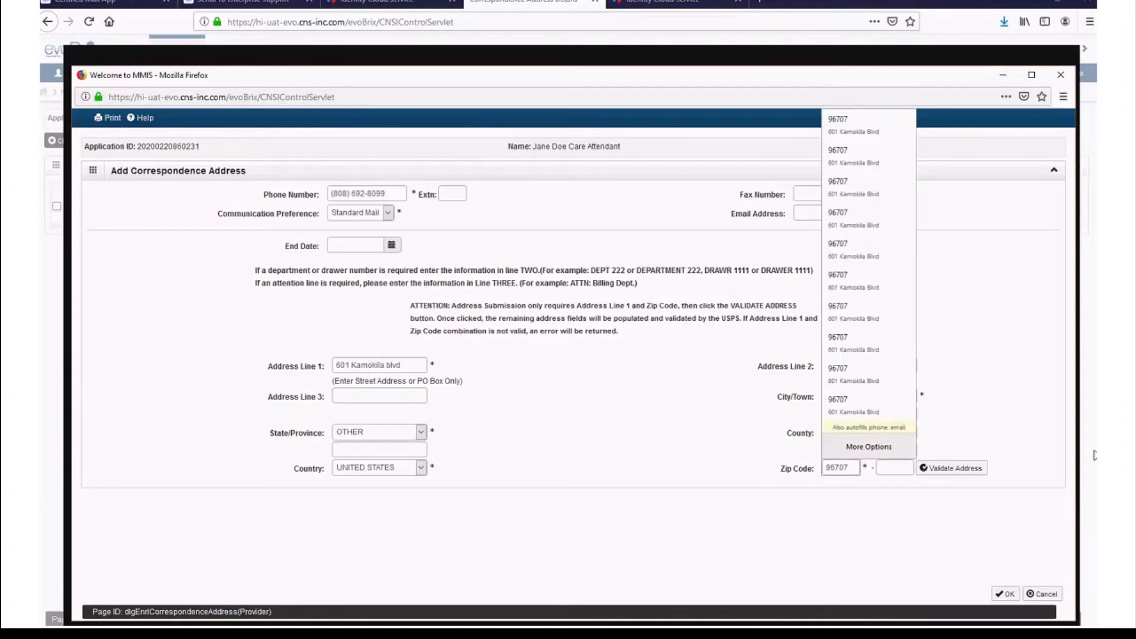
click(970, 468)
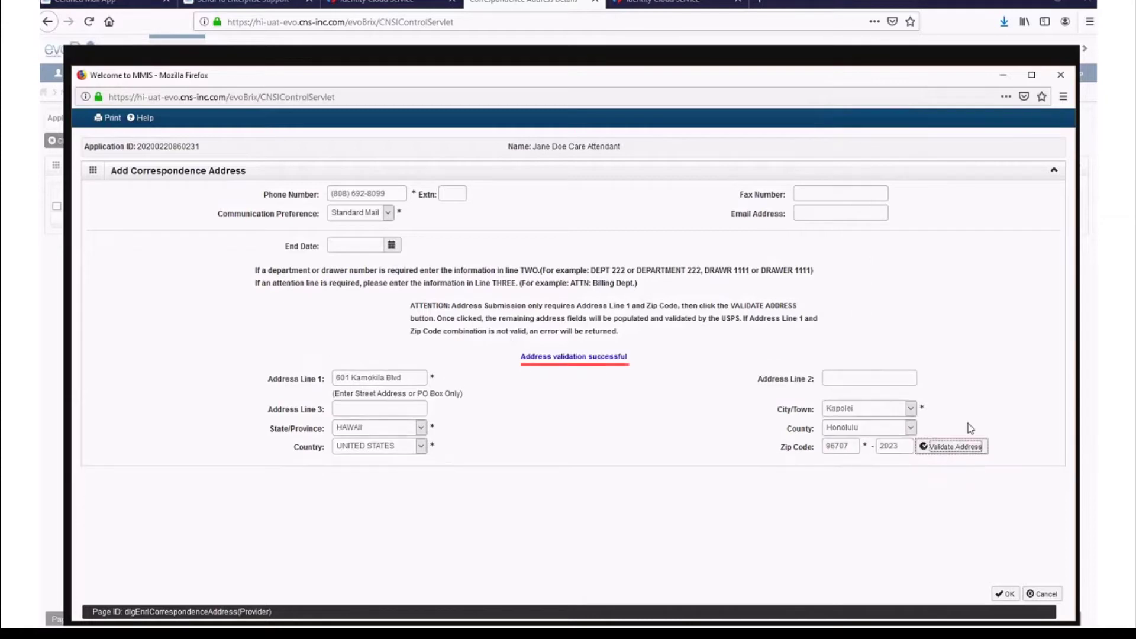
click(1001, 594)
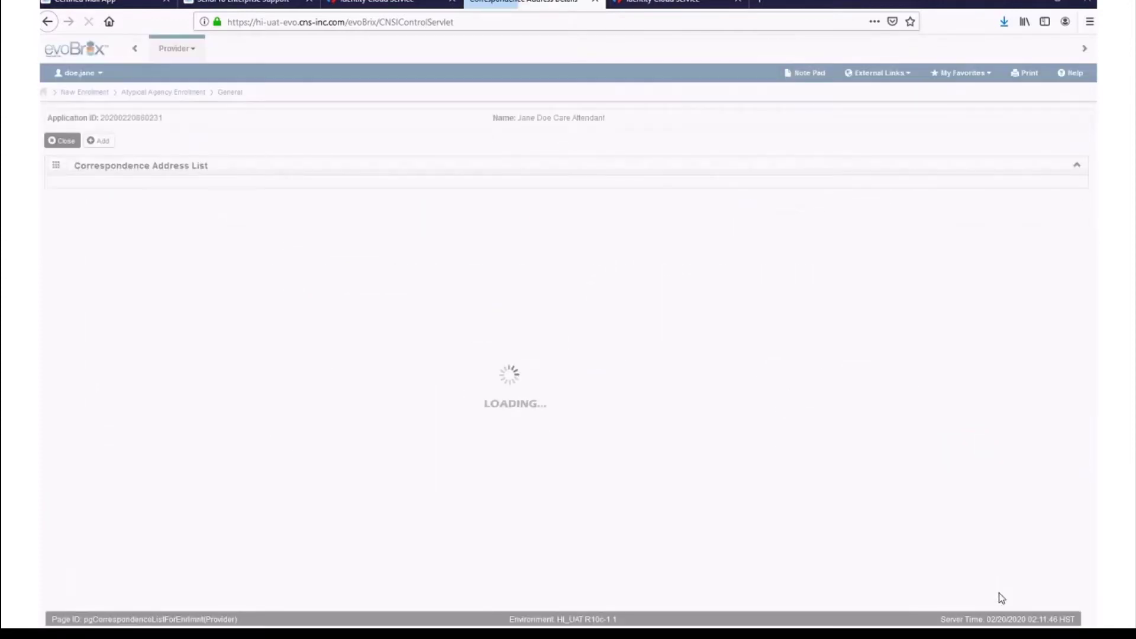
- Close the correspondence list, go to Step 4, and start a new provider type/specialty entry
click(62, 142)
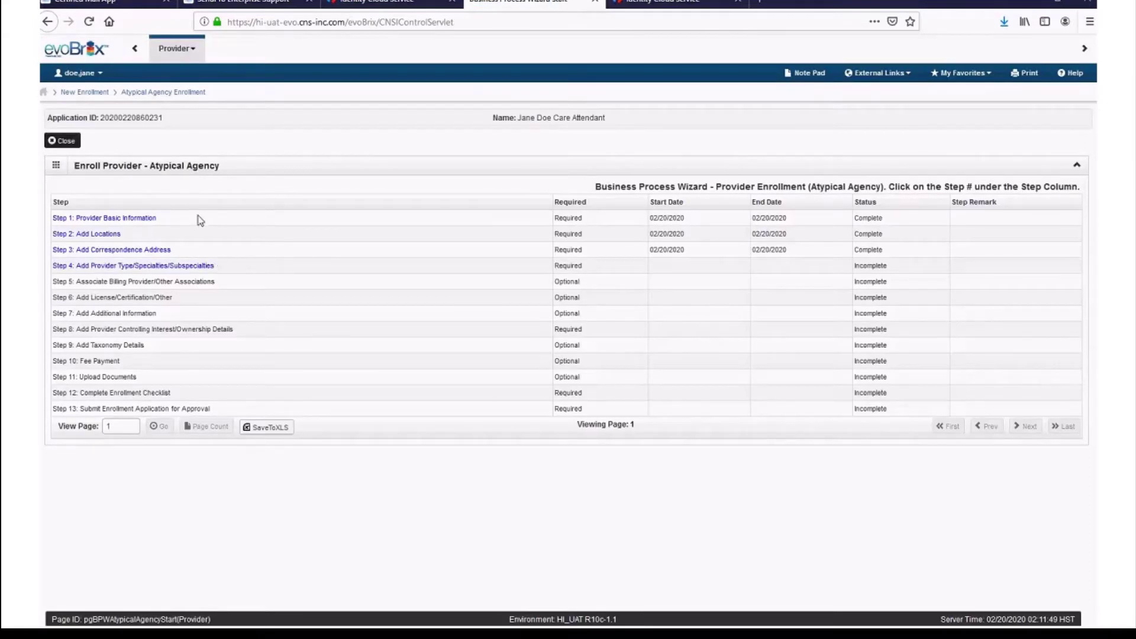
click(78, 269)
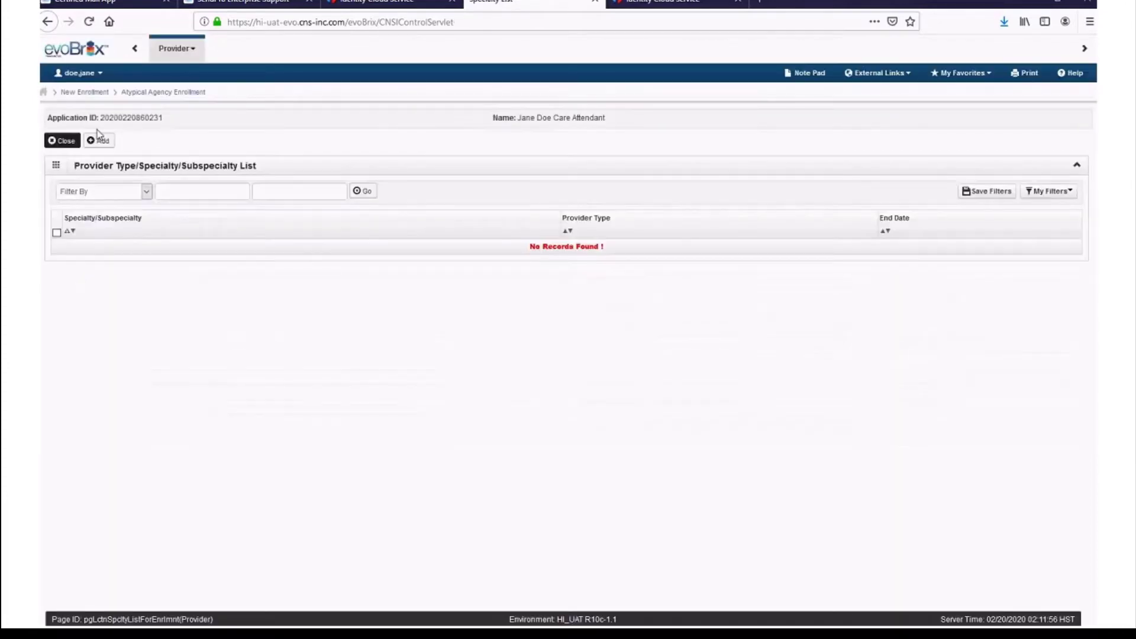
click(101, 140)
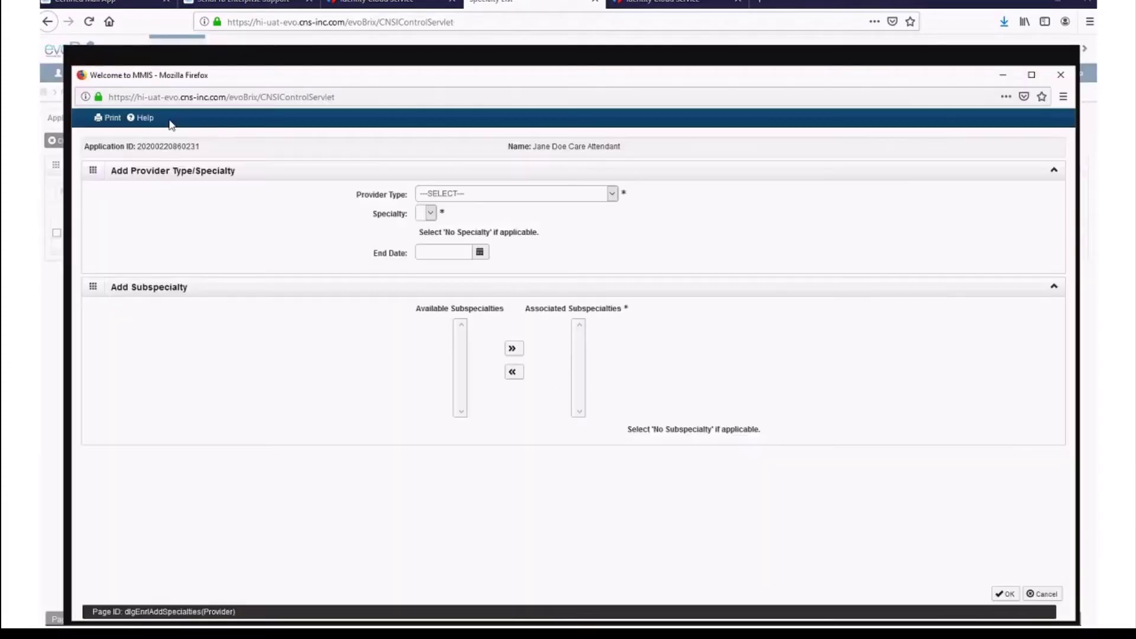
- Save Provider Type PERSONAL CARE ATTENDANT with Specialty NO SPECIALTY REQUIRED and return to the steps list
click(1032, 74)
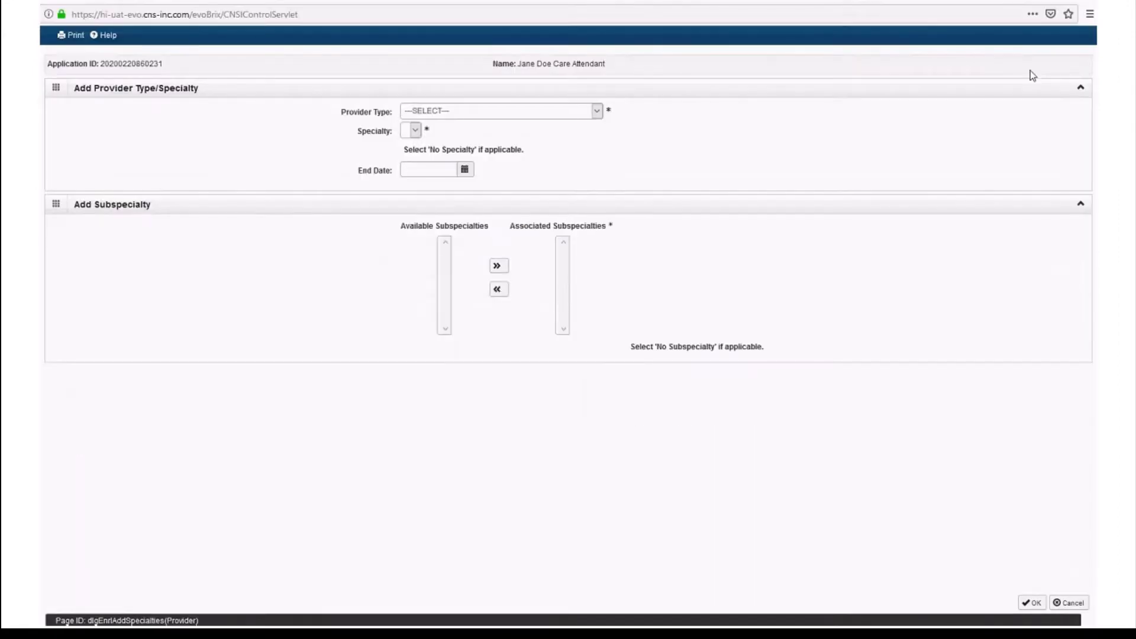
click(597, 112)
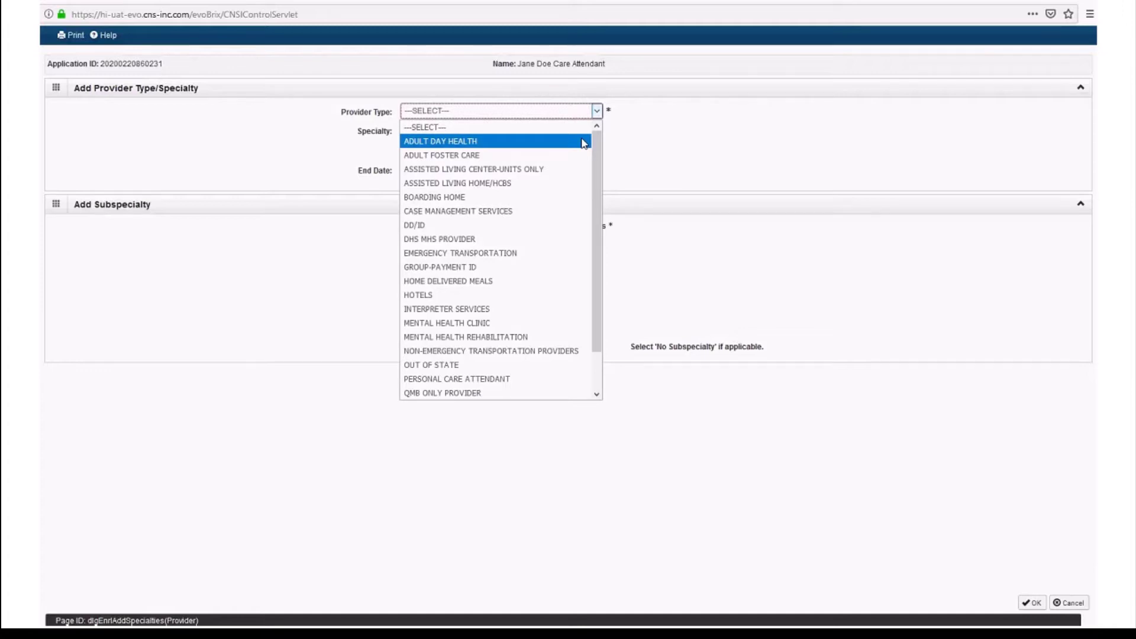
click(577, 384)
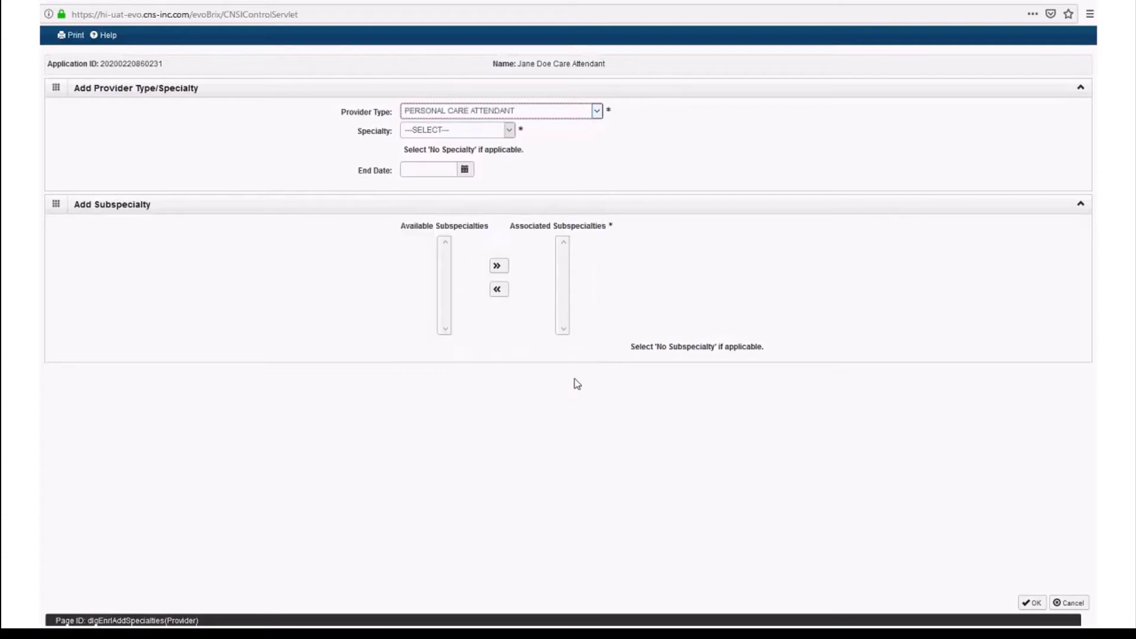
click(510, 130)
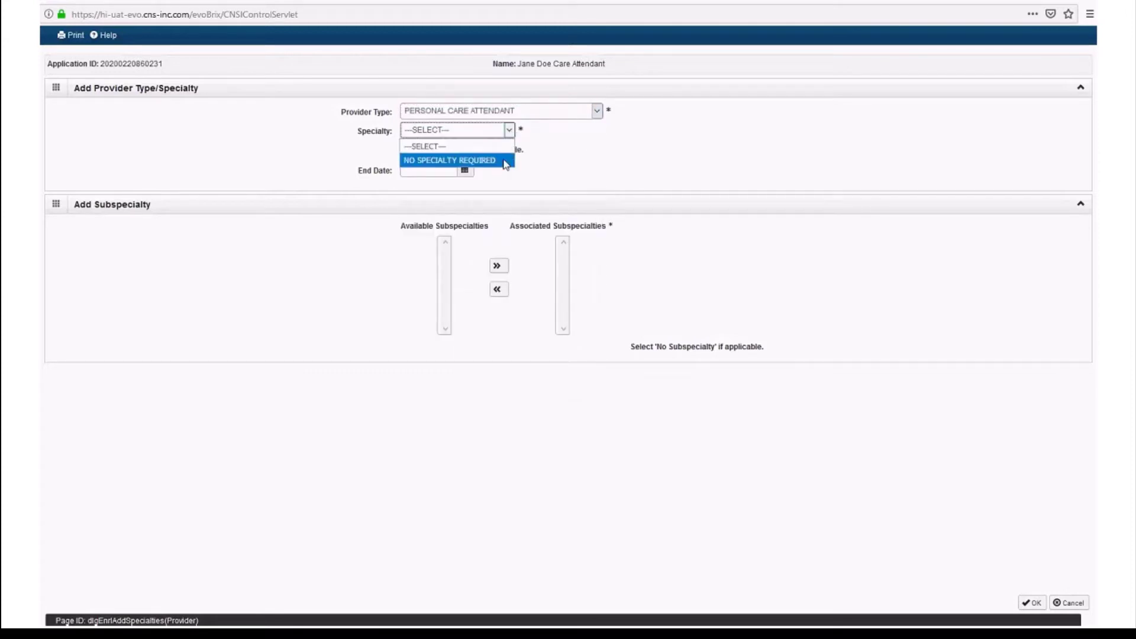
click(506, 161)
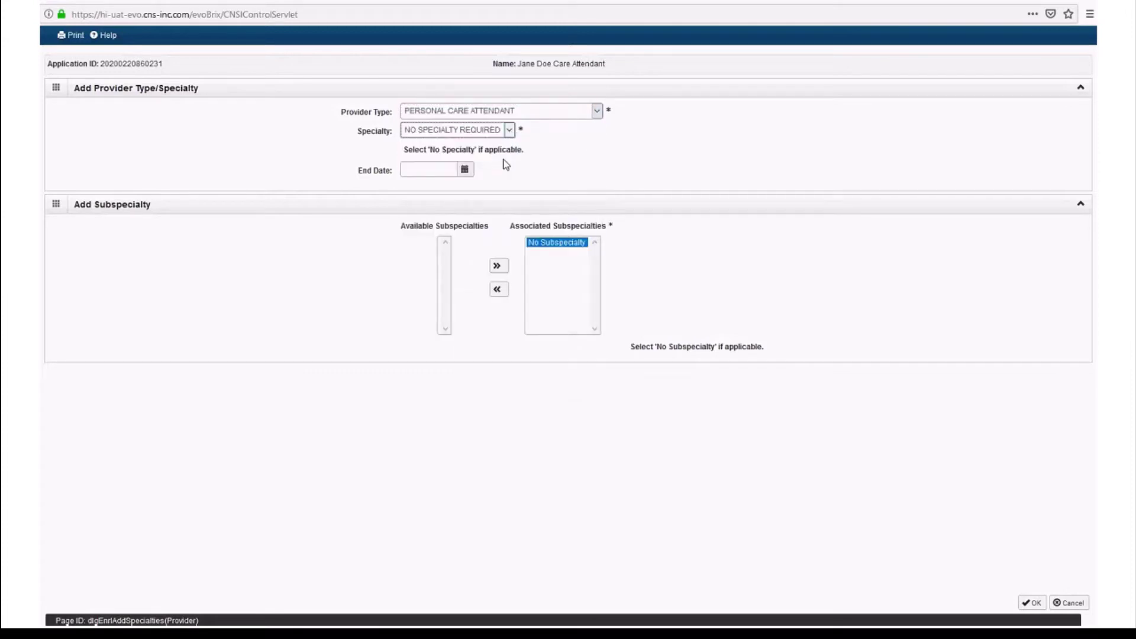
click(1032, 603)
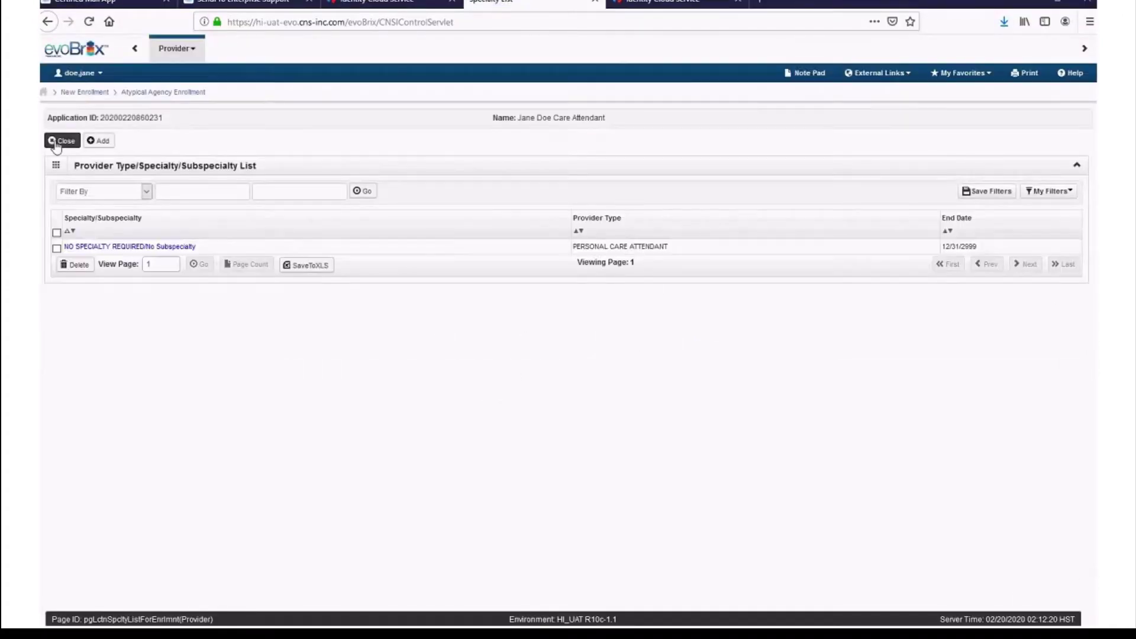
click(56, 146)
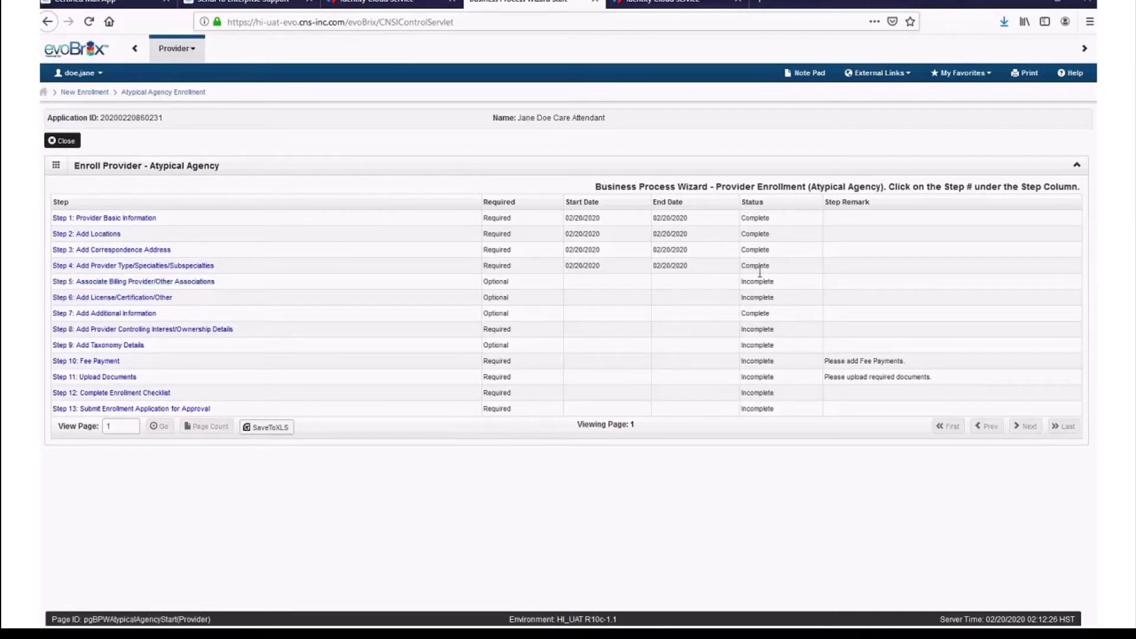
- Open and close Step 5's billing provider associations, then open Step 6's License/Certification/Other List
click(200, 282)
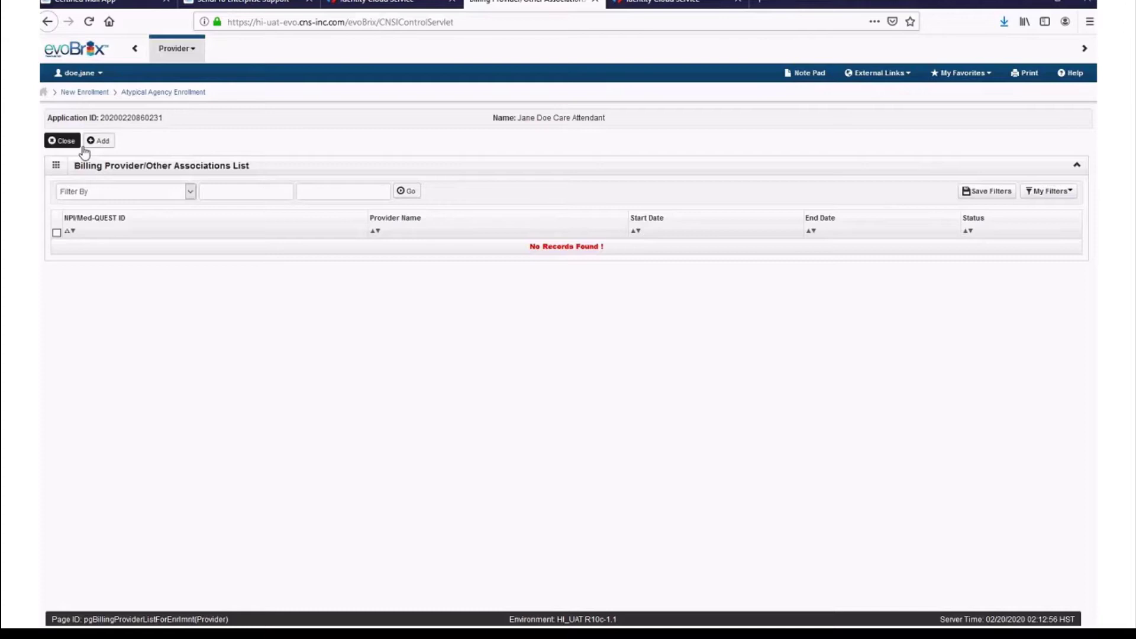
click(62, 141)
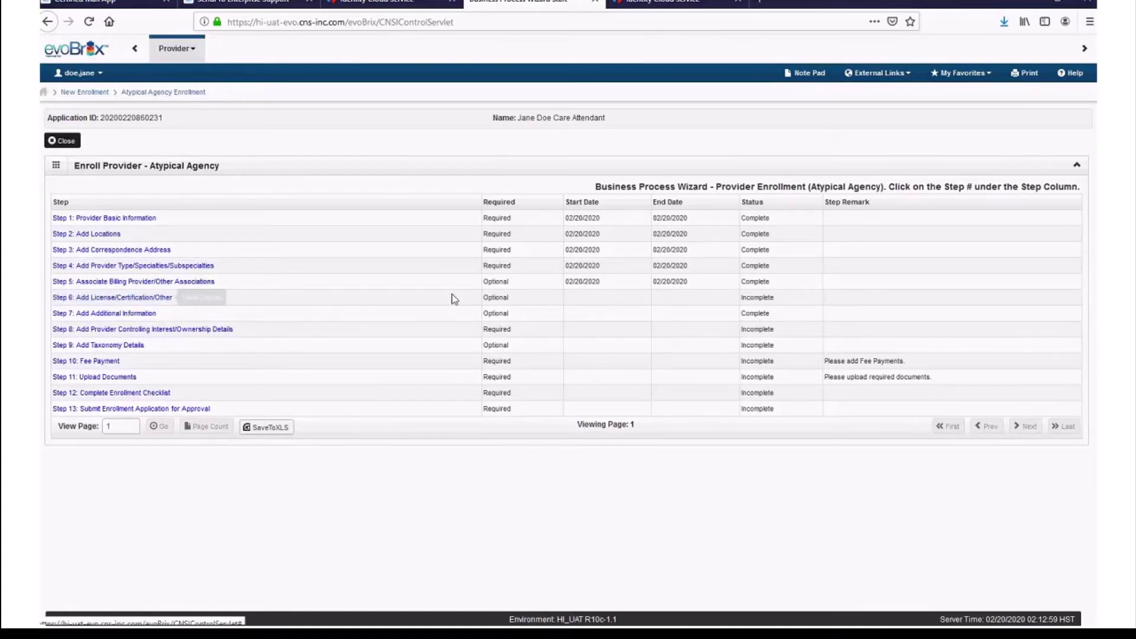
click(158, 298)
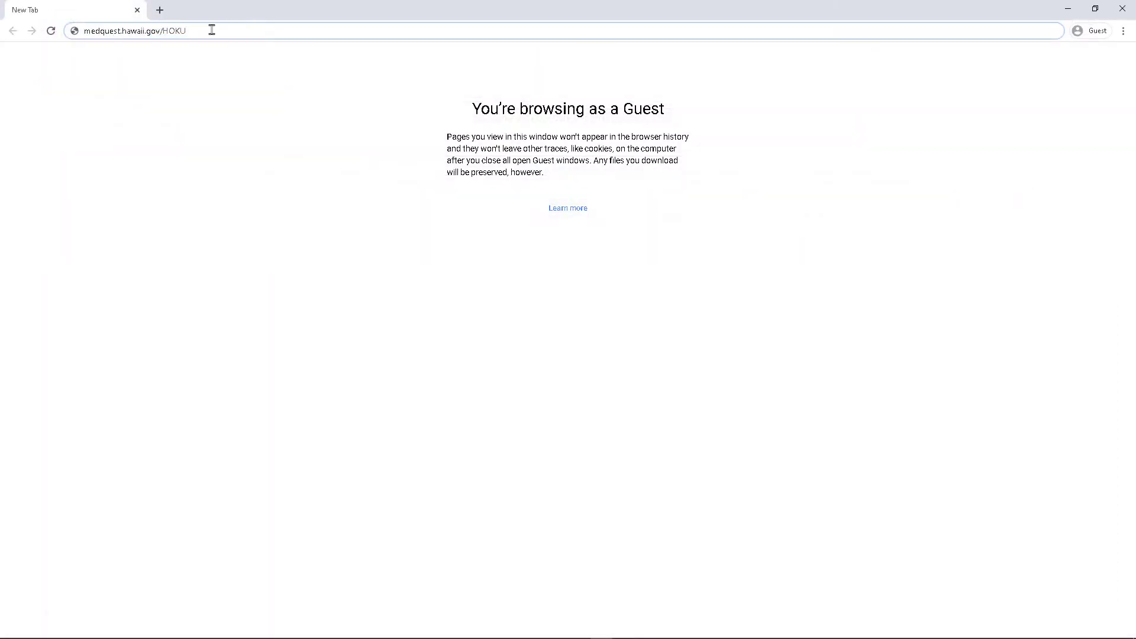
- Open the Required and Optional Licenses PDF from medquest.hawaii.gov/HOKU Resources and scroll through it
key(Return)
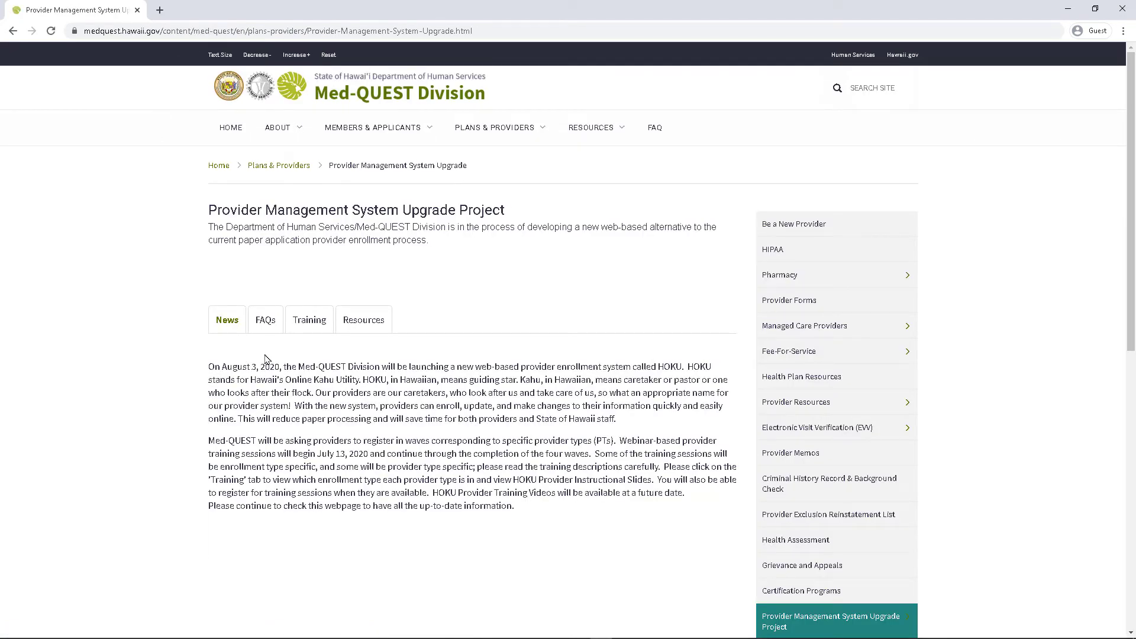
click(360, 326)
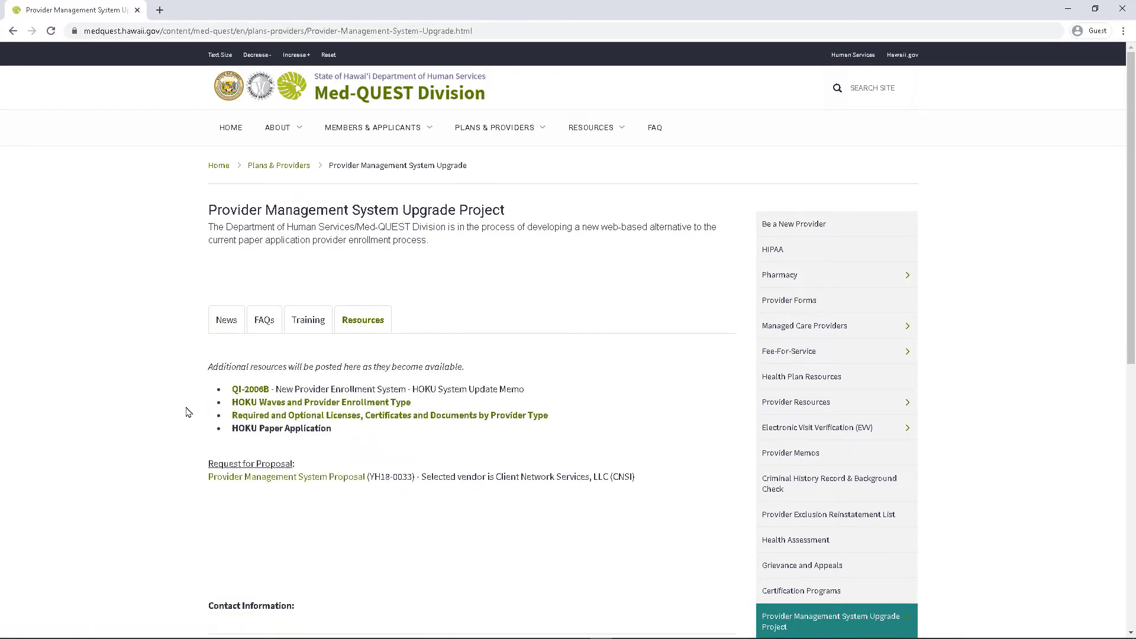
click(247, 420)
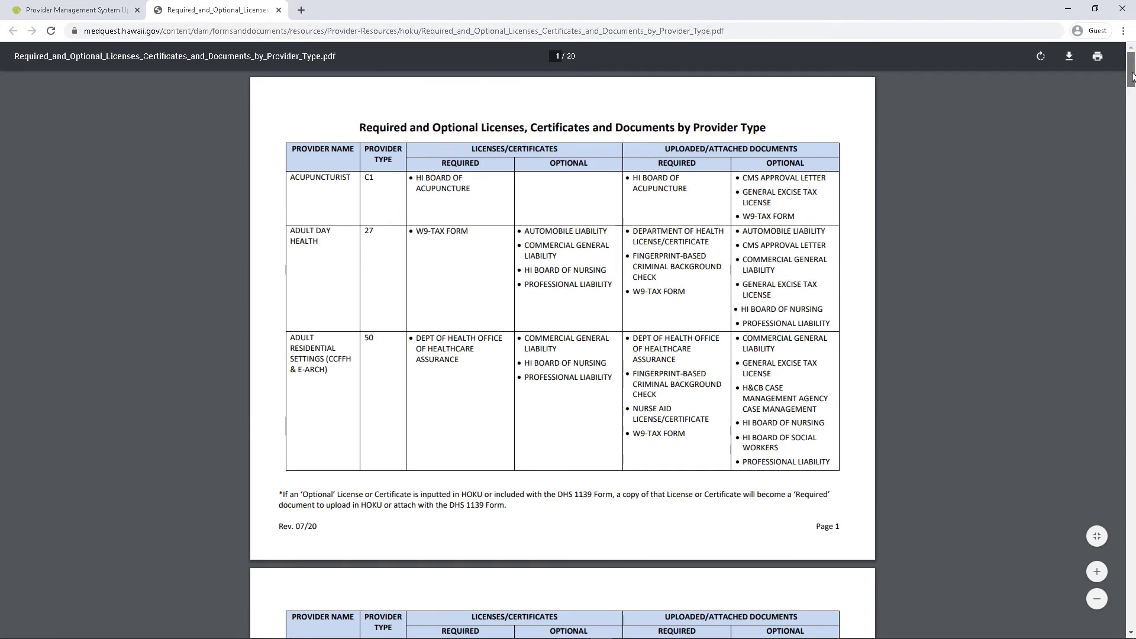
drag(1132, 76, 1133, 157)
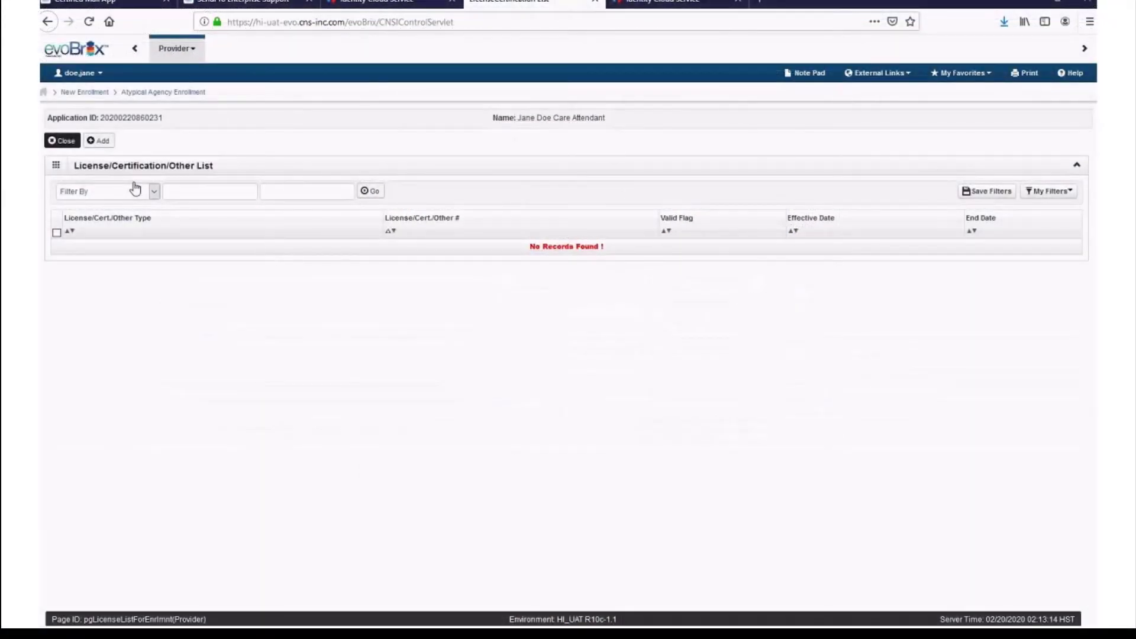
- Add a Comprehensive General Liability record with its license number, effective 01/01/2020
click(106, 141)
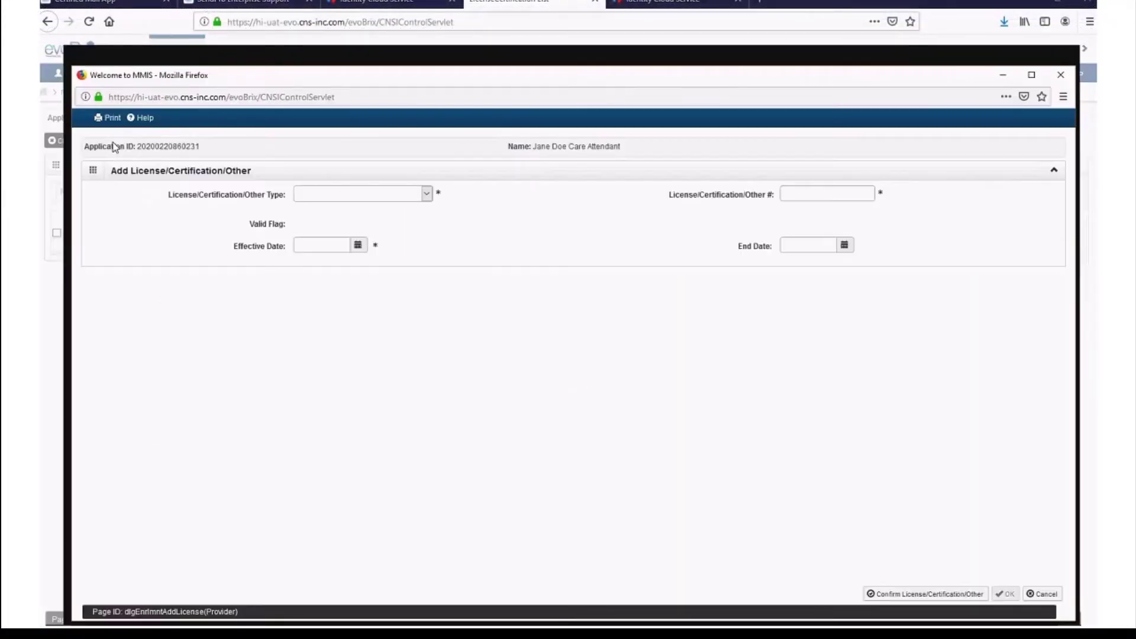
click(426, 196)
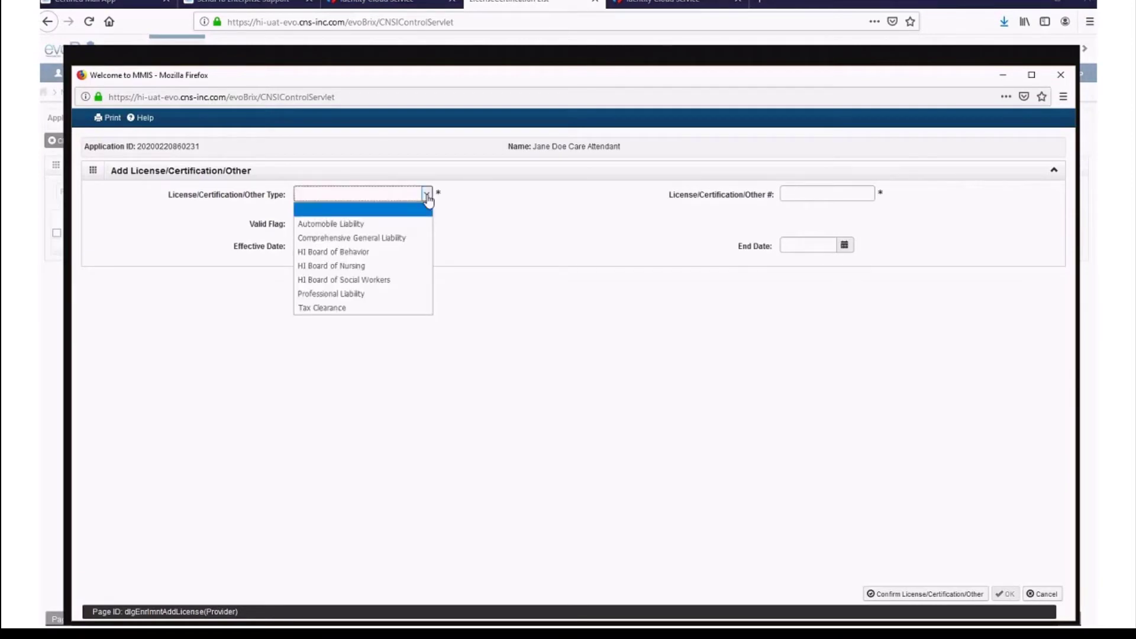
click(410, 238)
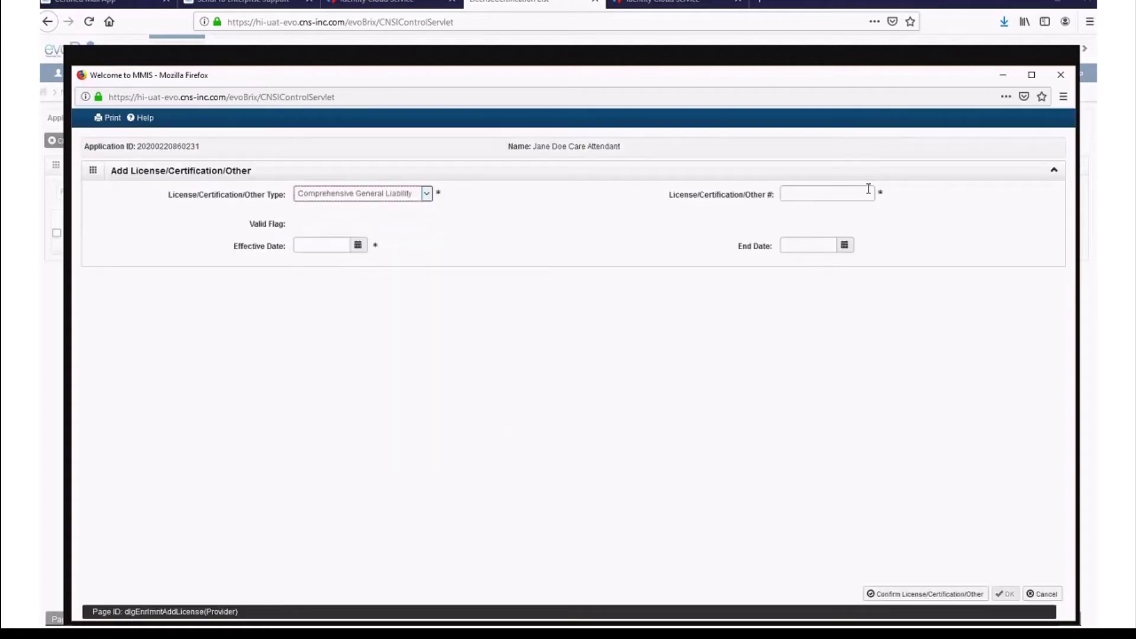
click(848, 196)
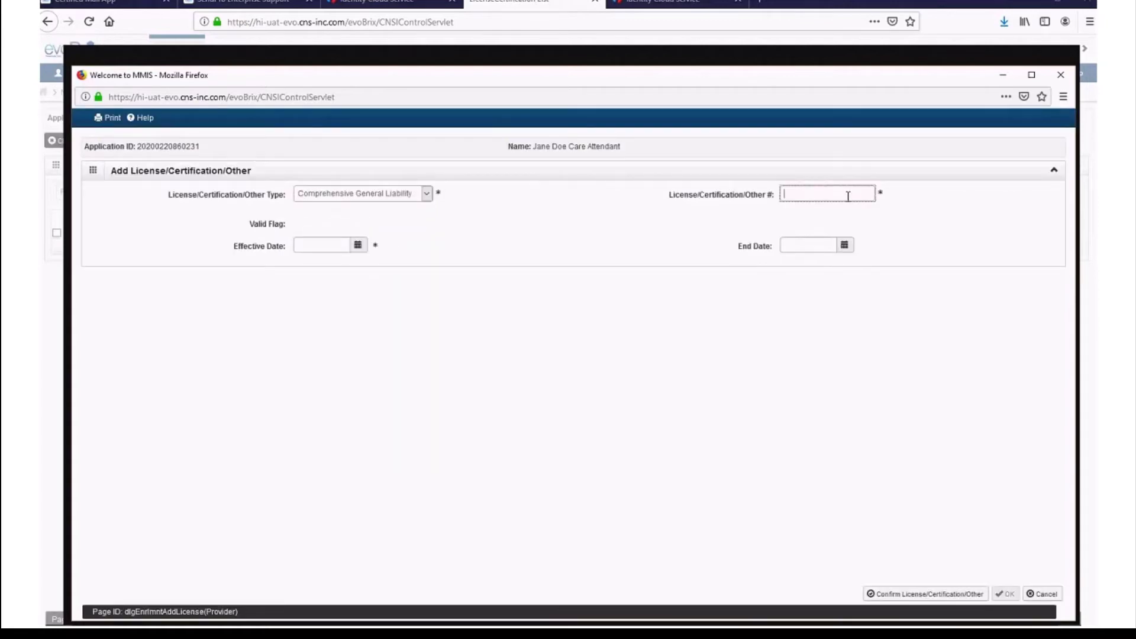
text(123)
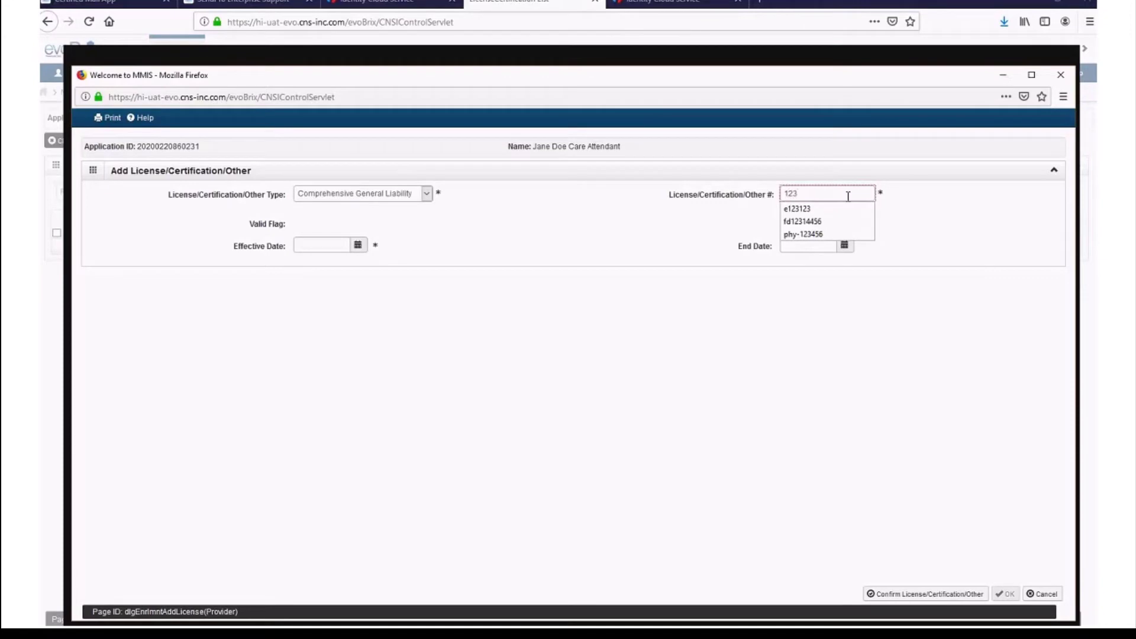
text(45)
key(Tab)
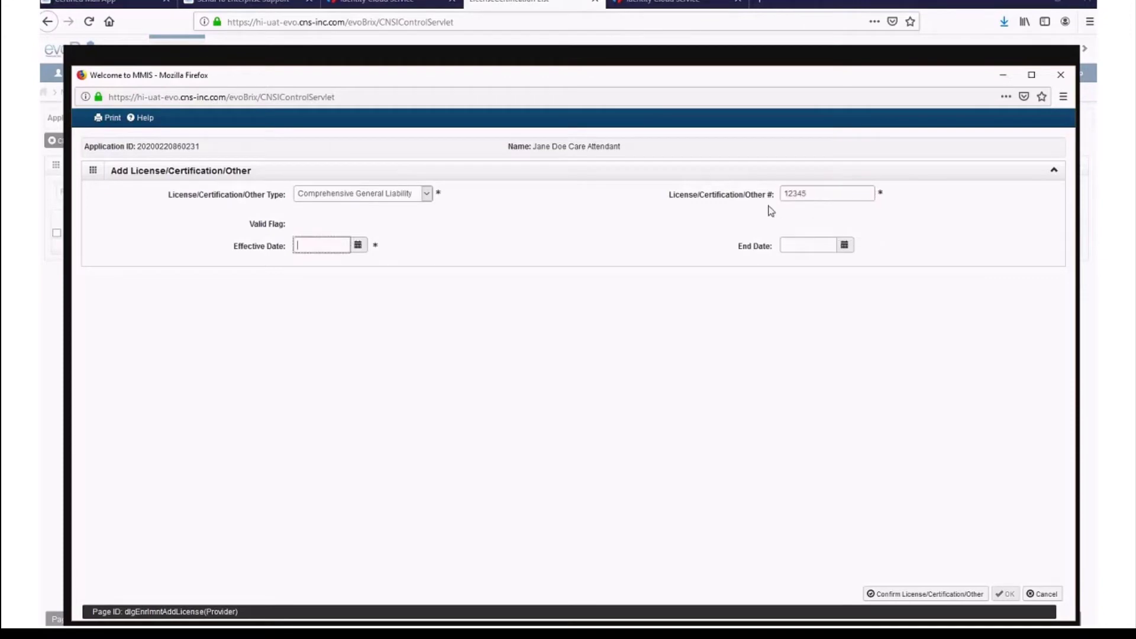
click(359, 246)
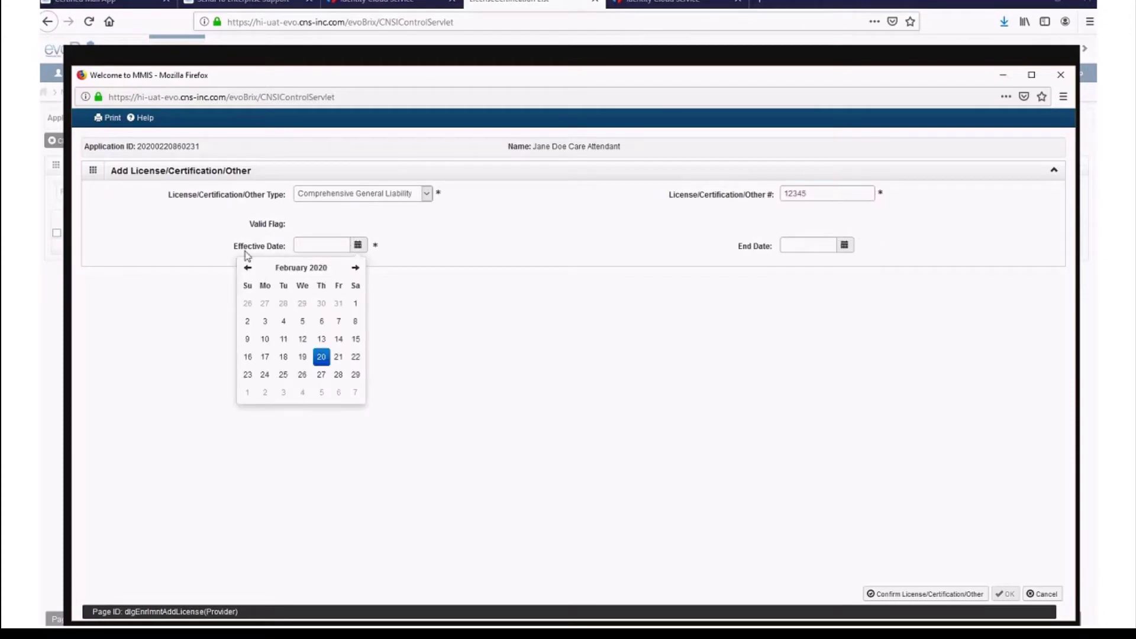
click(248, 267)
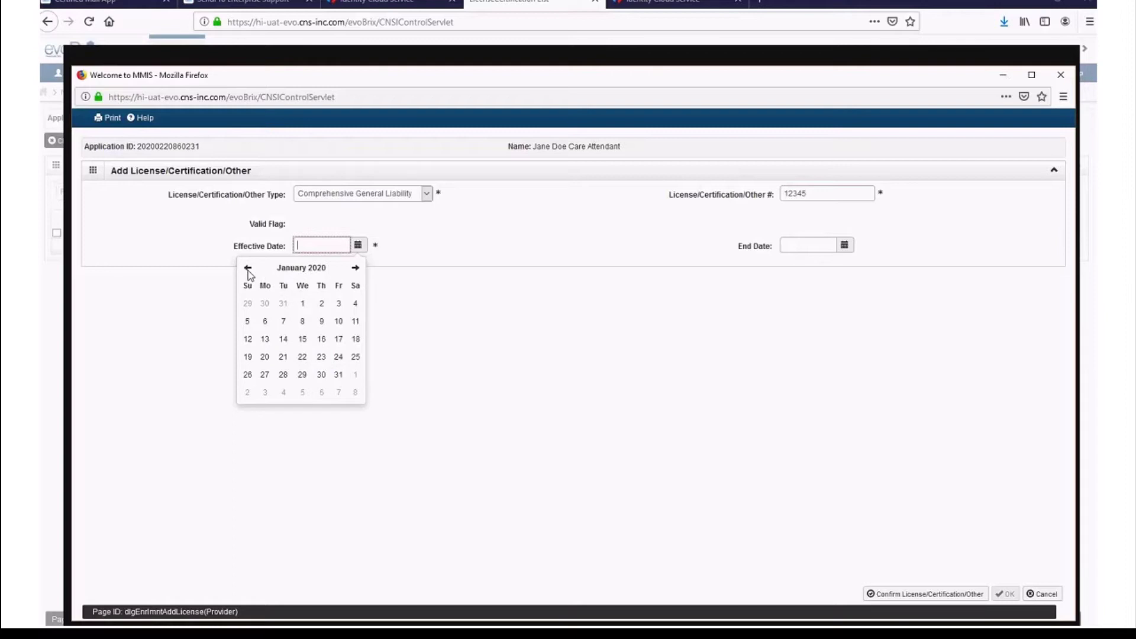
click(308, 304)
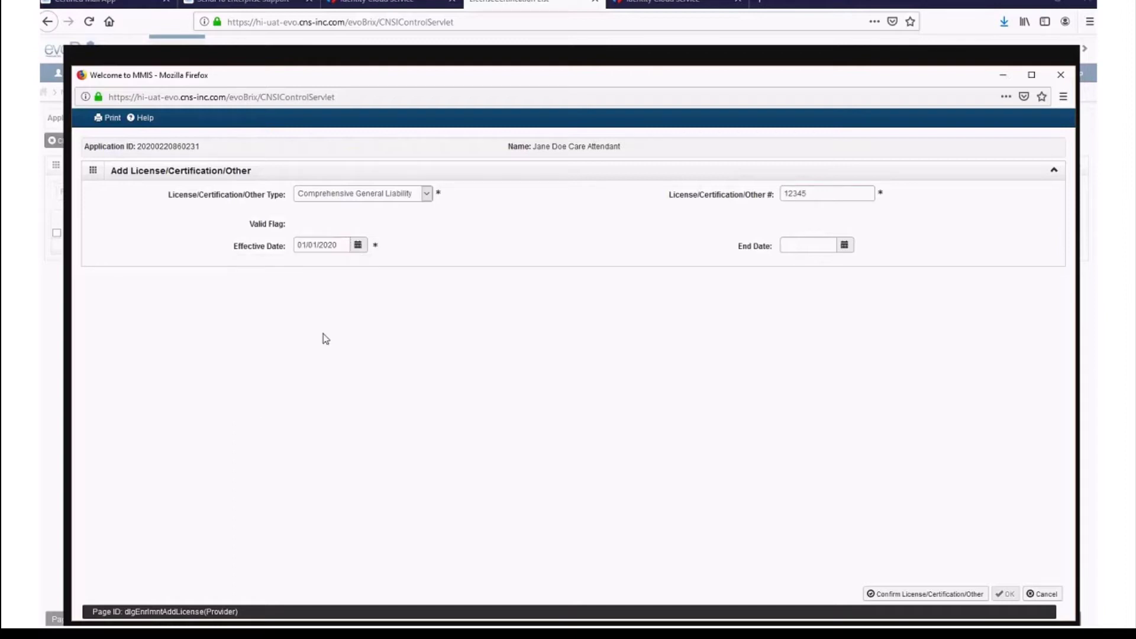
click(957, 594)
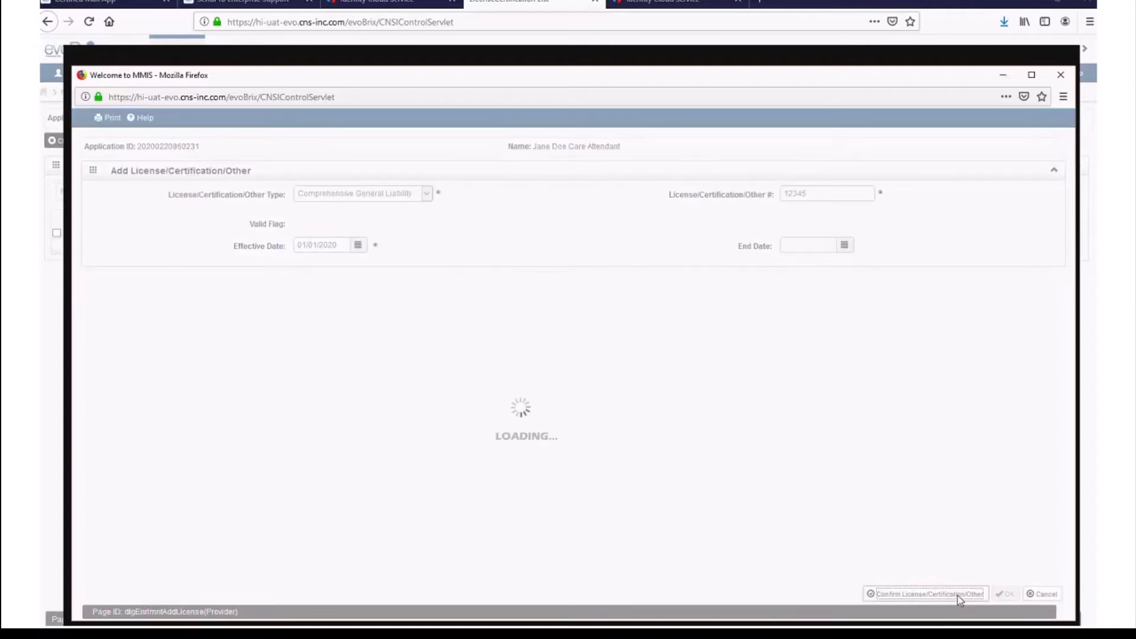
click(1006, 594)
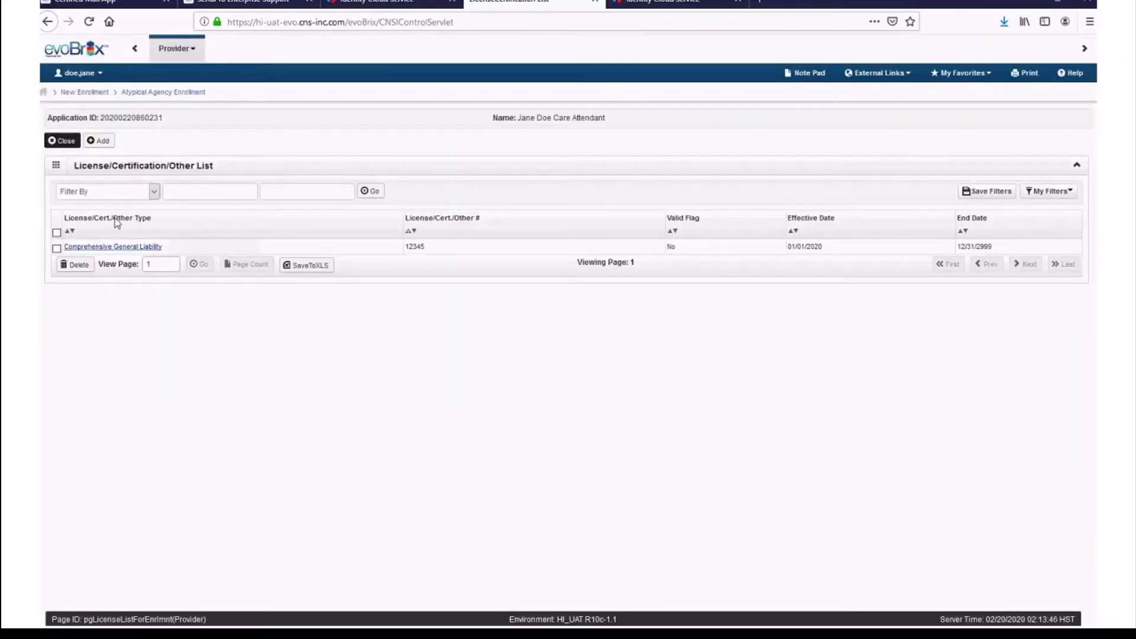
- Close the License list and open Step 7, Add Additional Information
click(65, 141)
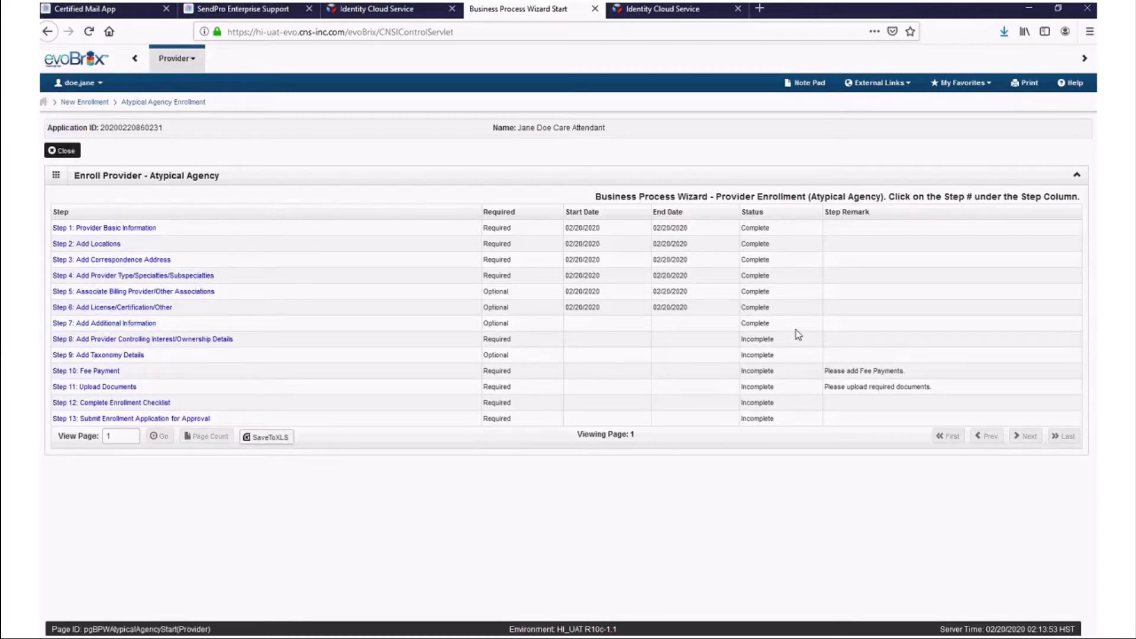
click(83, 325)
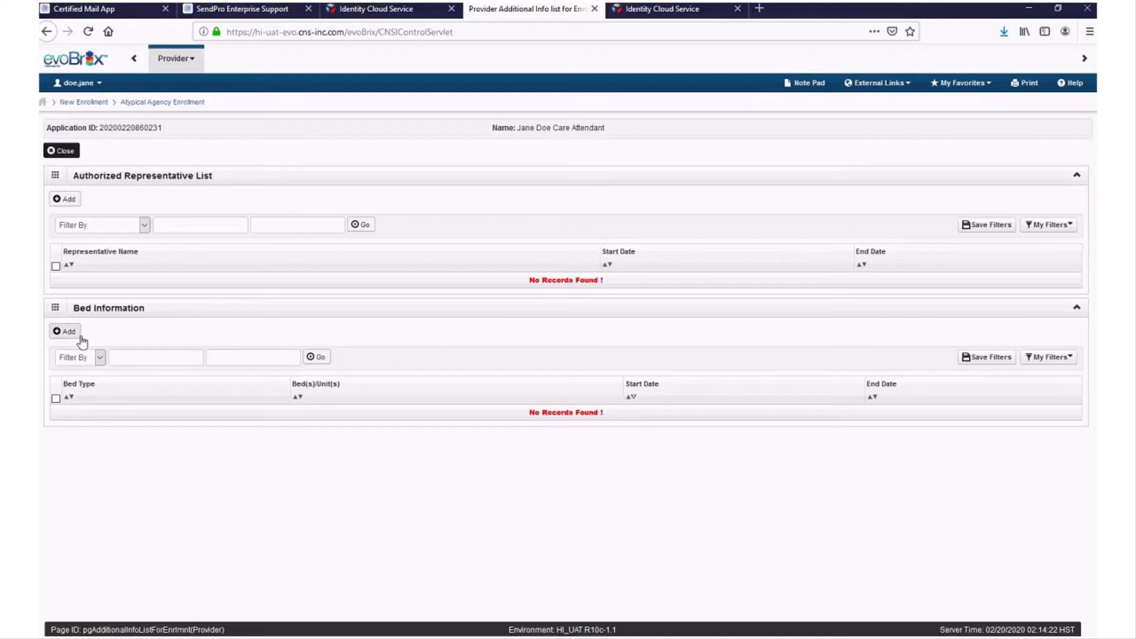
- Add an authorized representative with first and last name and a 02/01/2020 start date, then save it
click(79, 200)
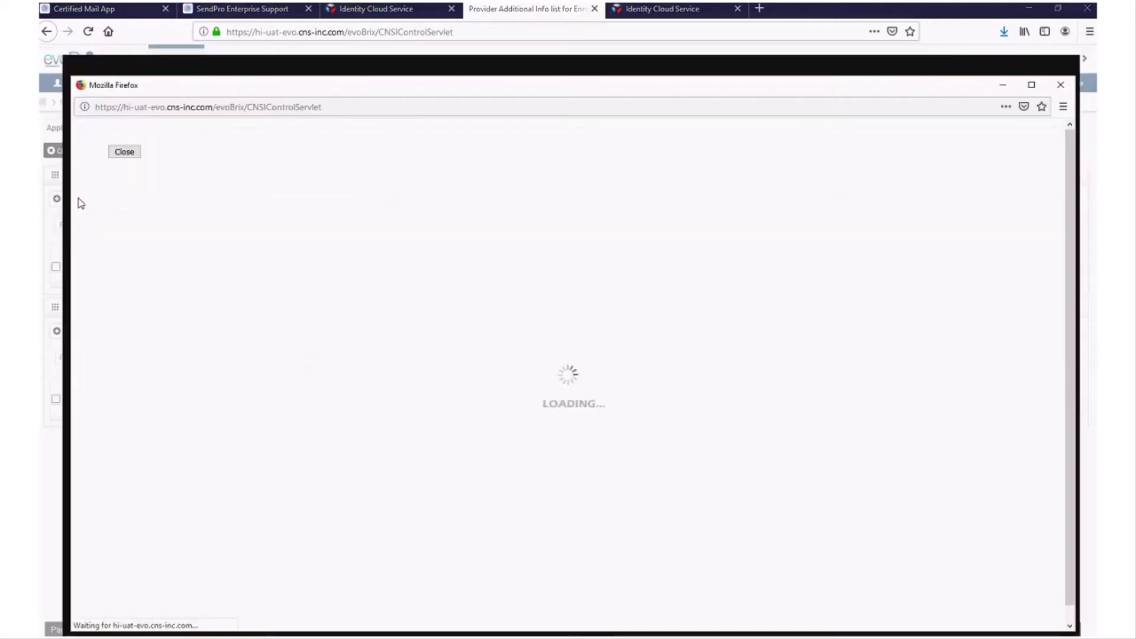
click(385, 203)
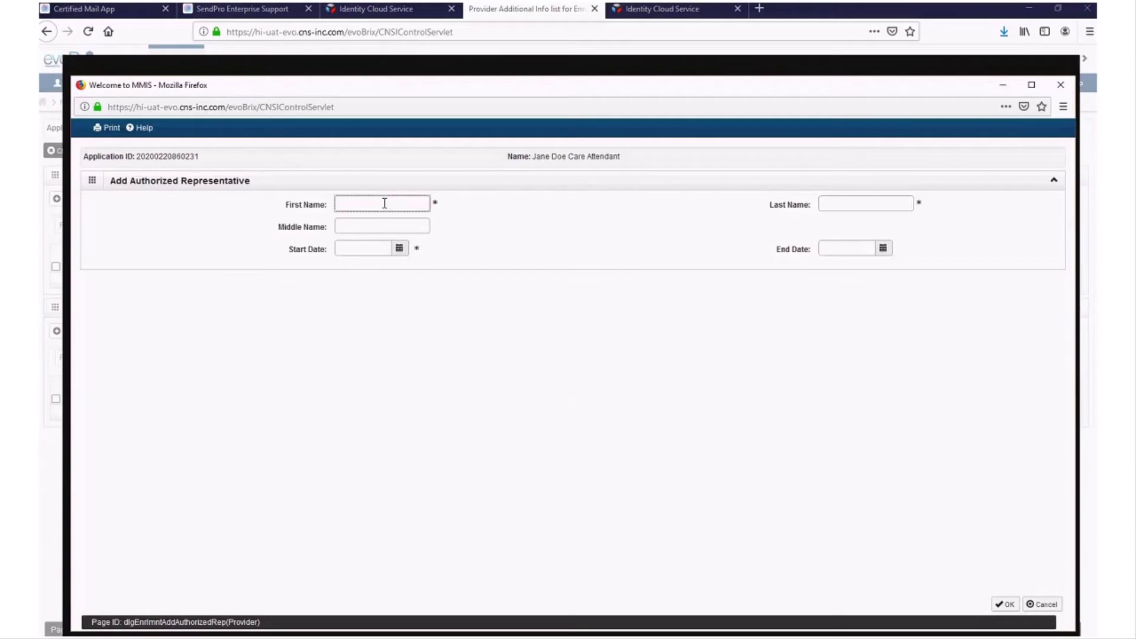
text(fi)
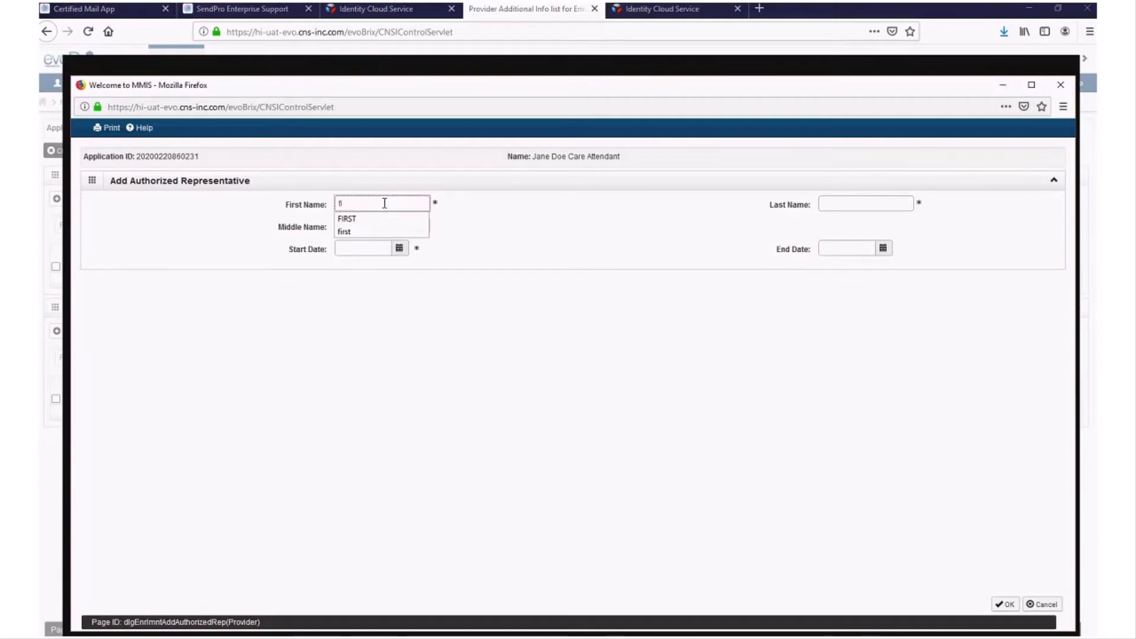
text(rst)
key(Tab)
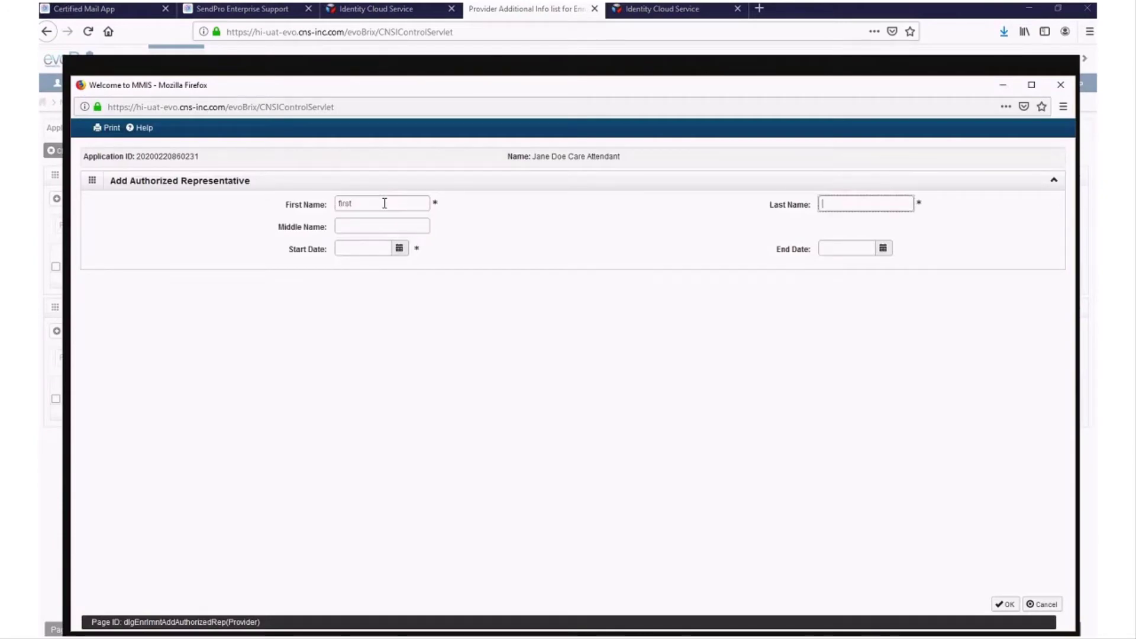
text(last)
key(Tab)
key(Tab)
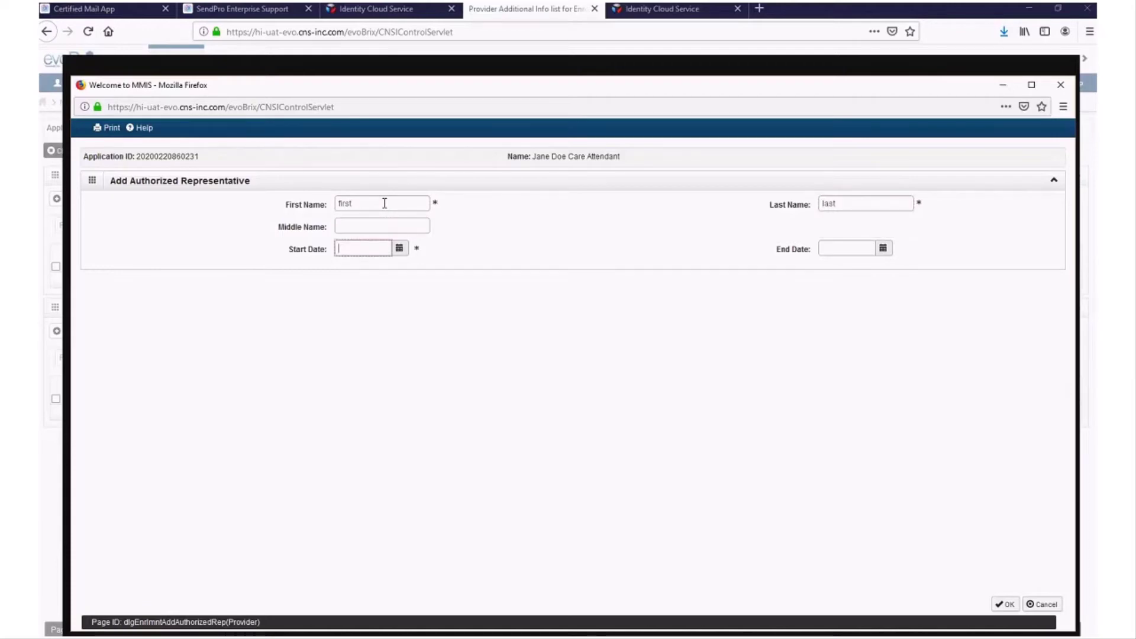
click(401, 249)
click(397, 307)
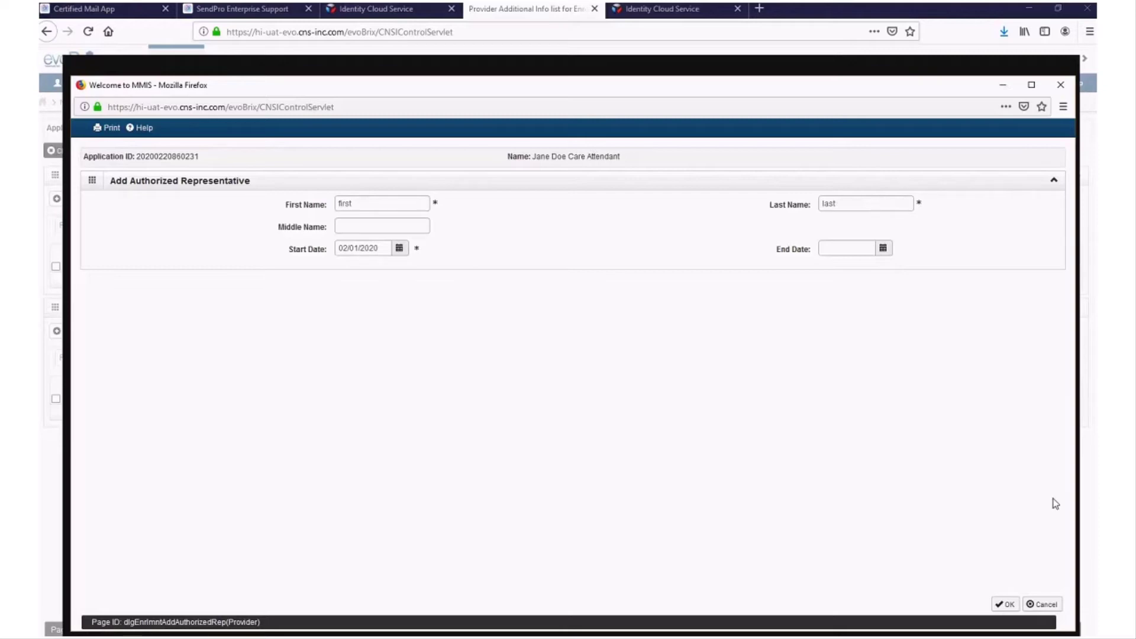
click(1008, 604)
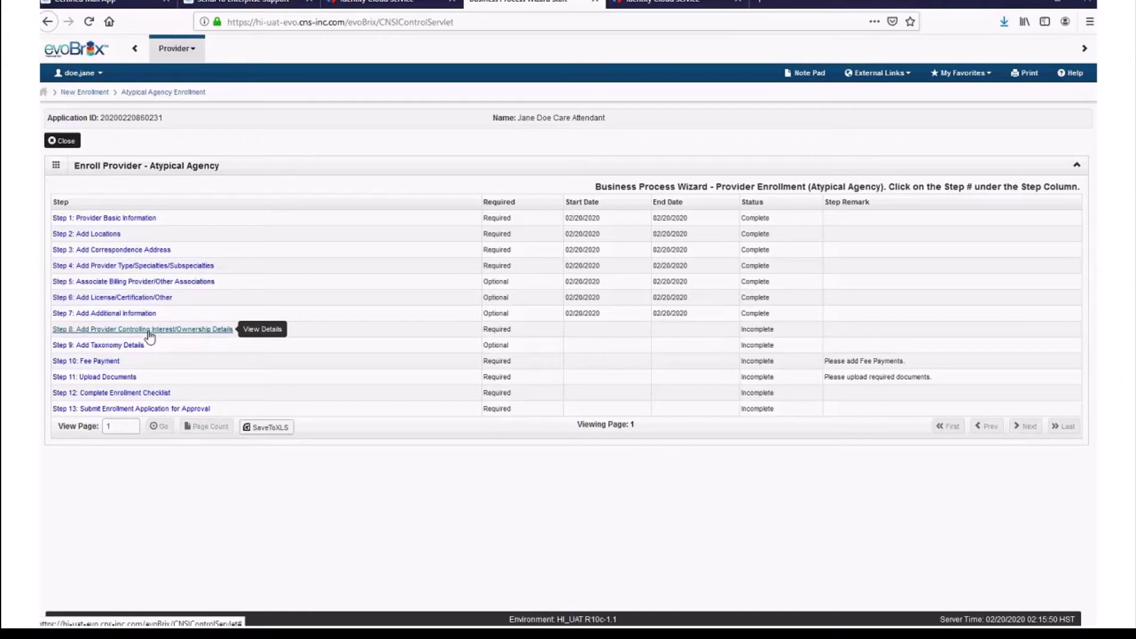
- Open Step 8 ownership details and choose Add Owner from the Actions menu
click(149, 330)
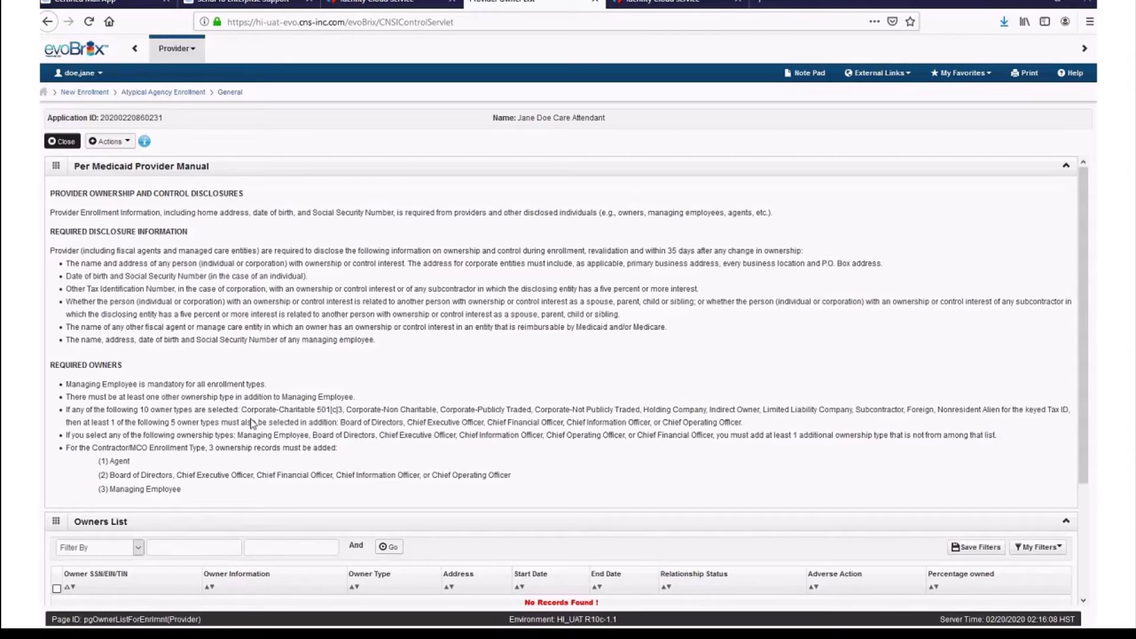
click(108, 141)
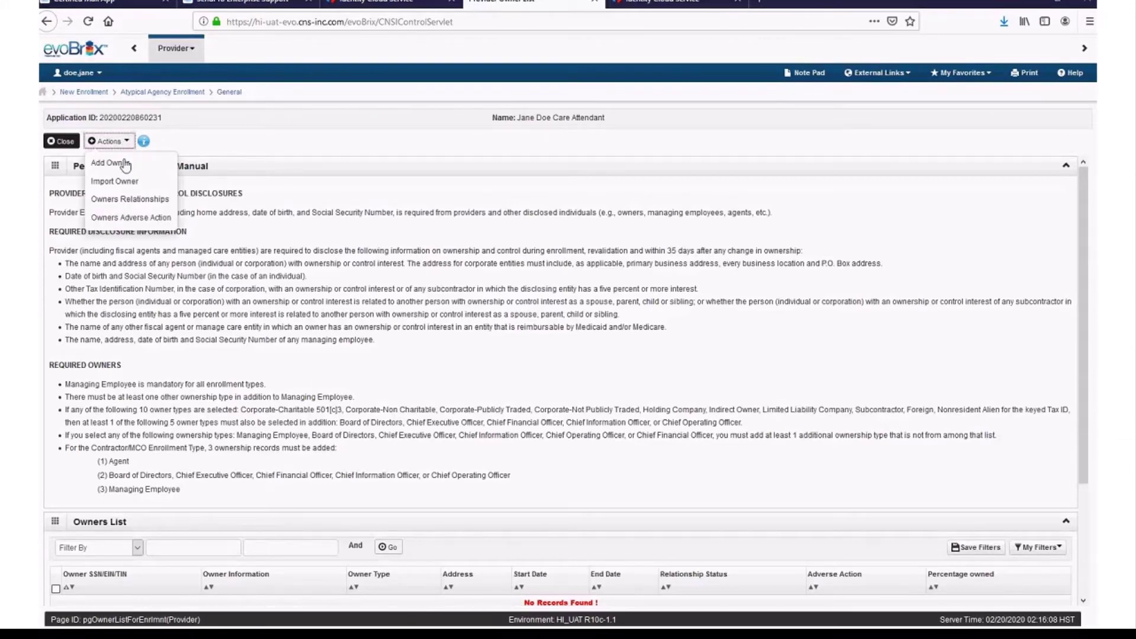
click(124, 163)
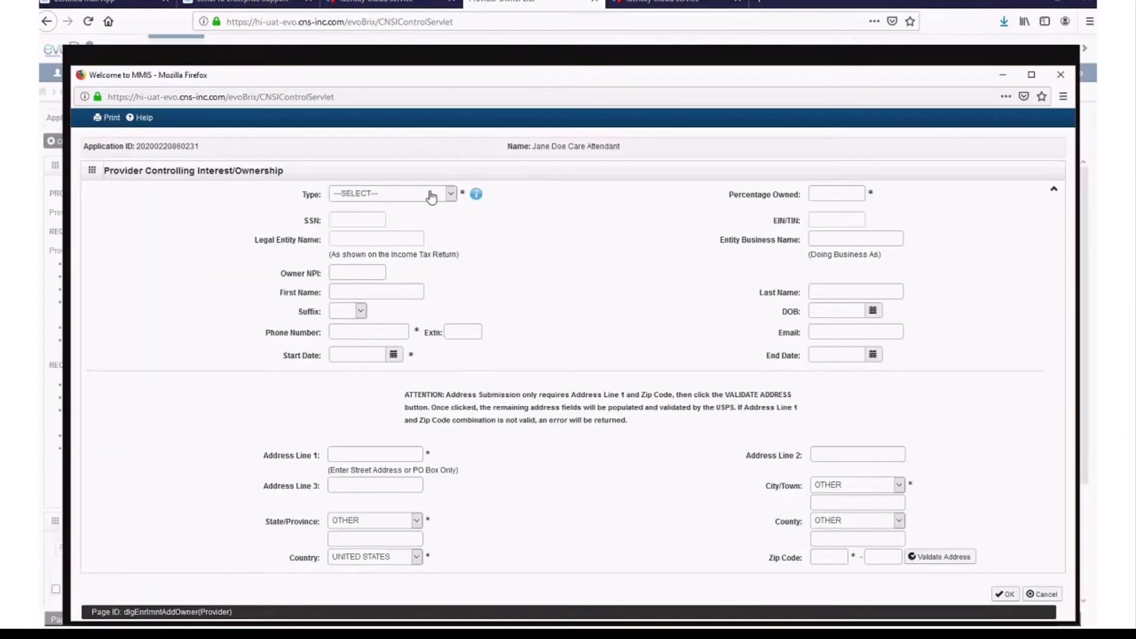
- Fill in a Corporate - Not Publicly Traded owner: 100% owned, legal and business names, phone, start date 01/01/2020
click(431, 196)
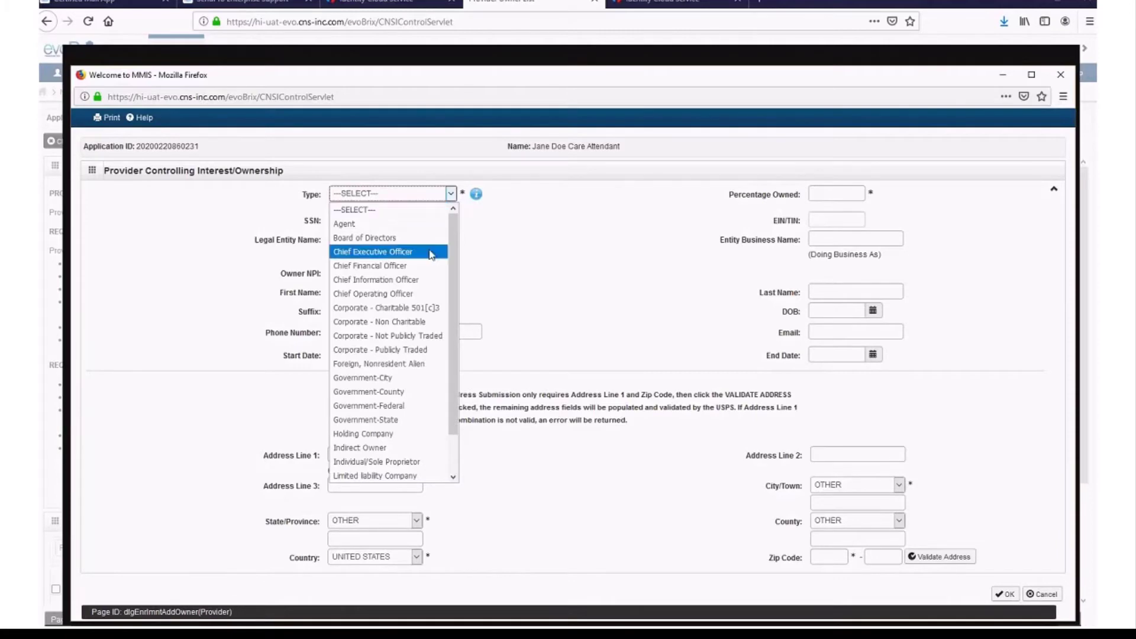
click(432, 338)
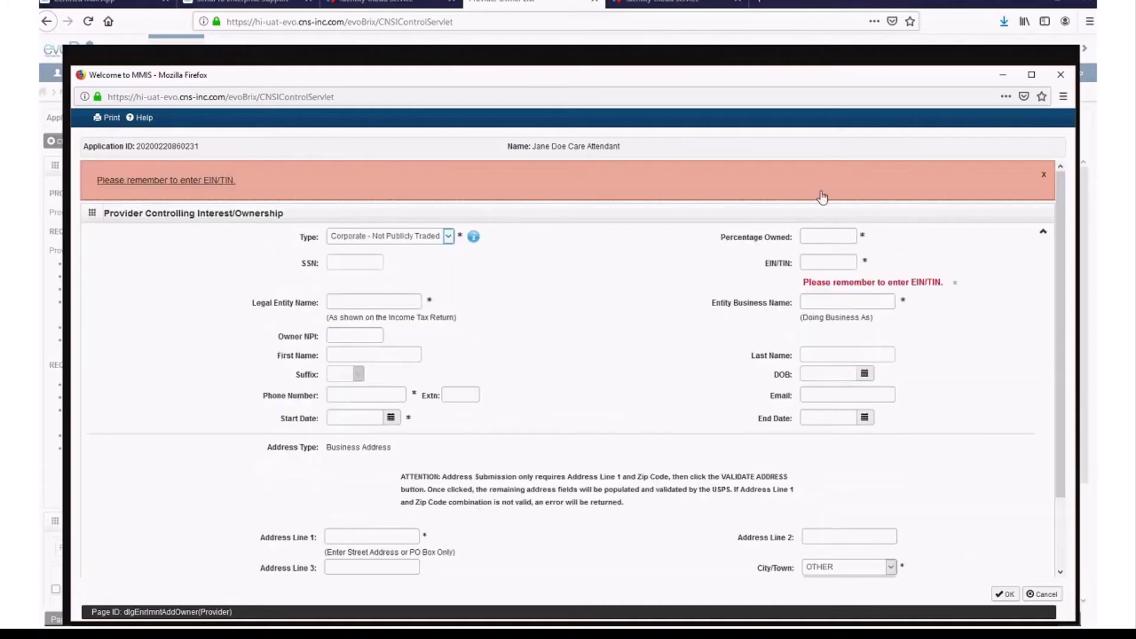
click(829, 238)
text(100)
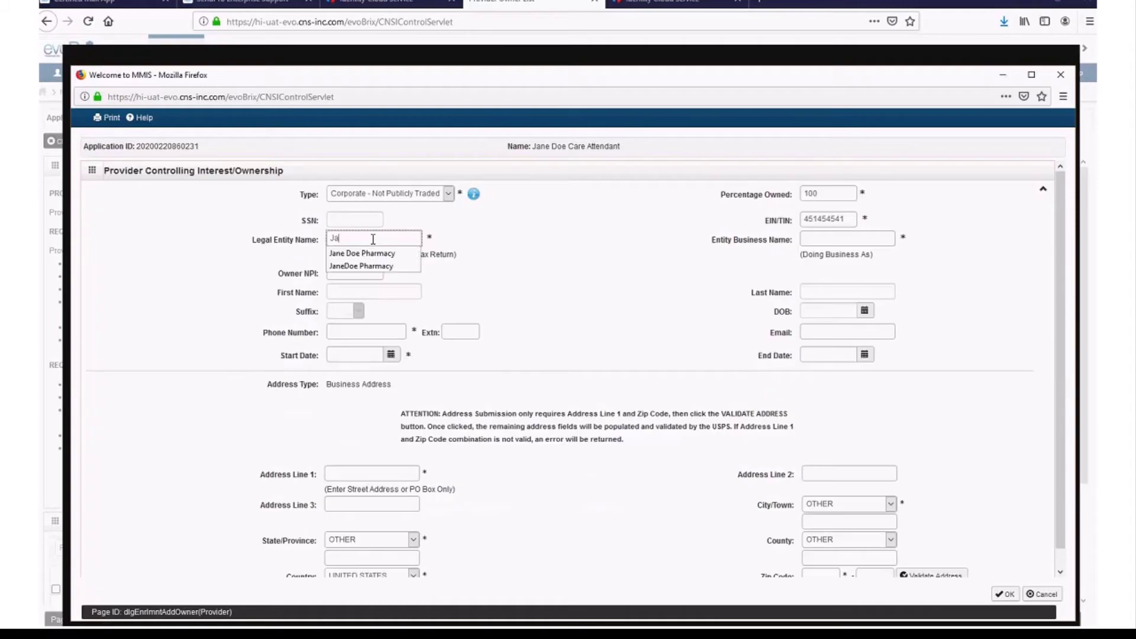
text(ne Doe Care A)
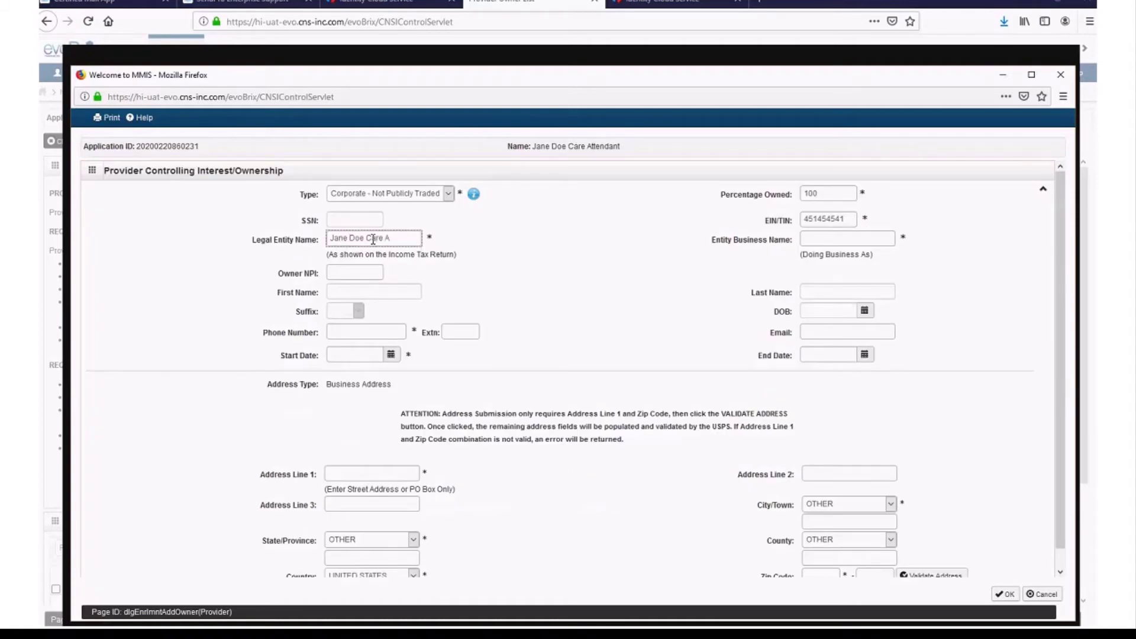
text(ttendant)
key(Tab)
text(Janae)
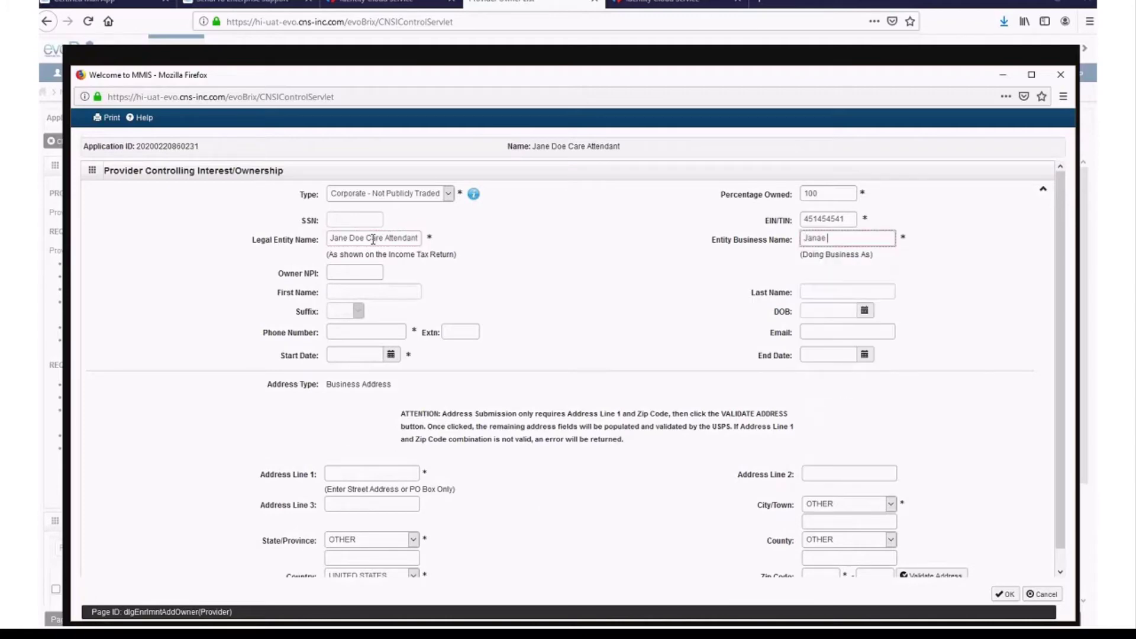
key(BackSpace)
key(BackSpace)
text(e Doe)
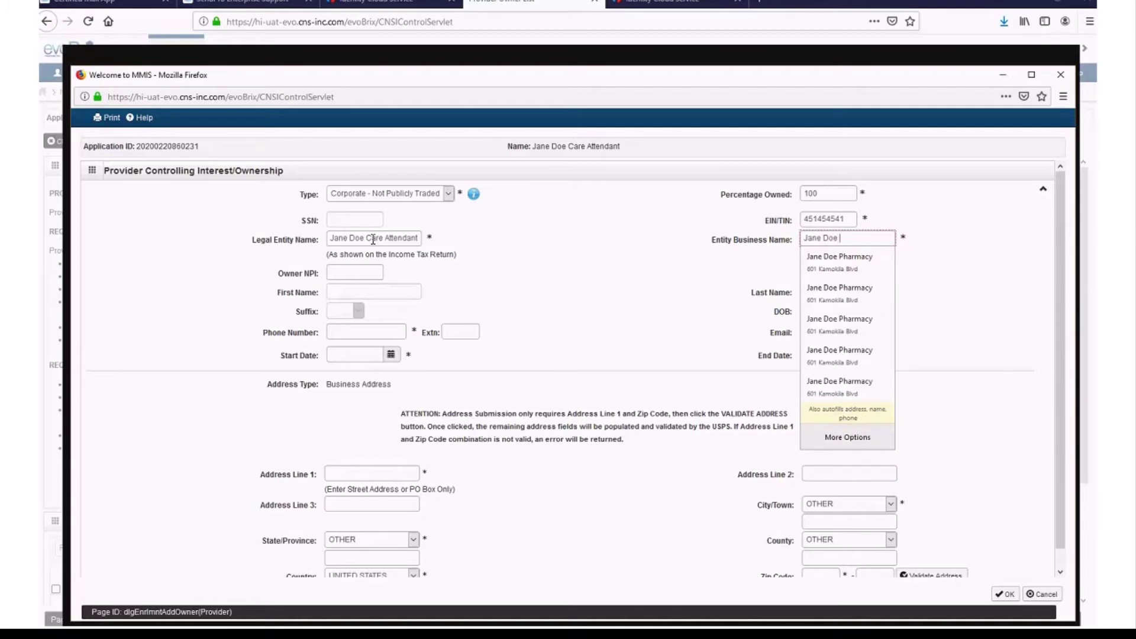
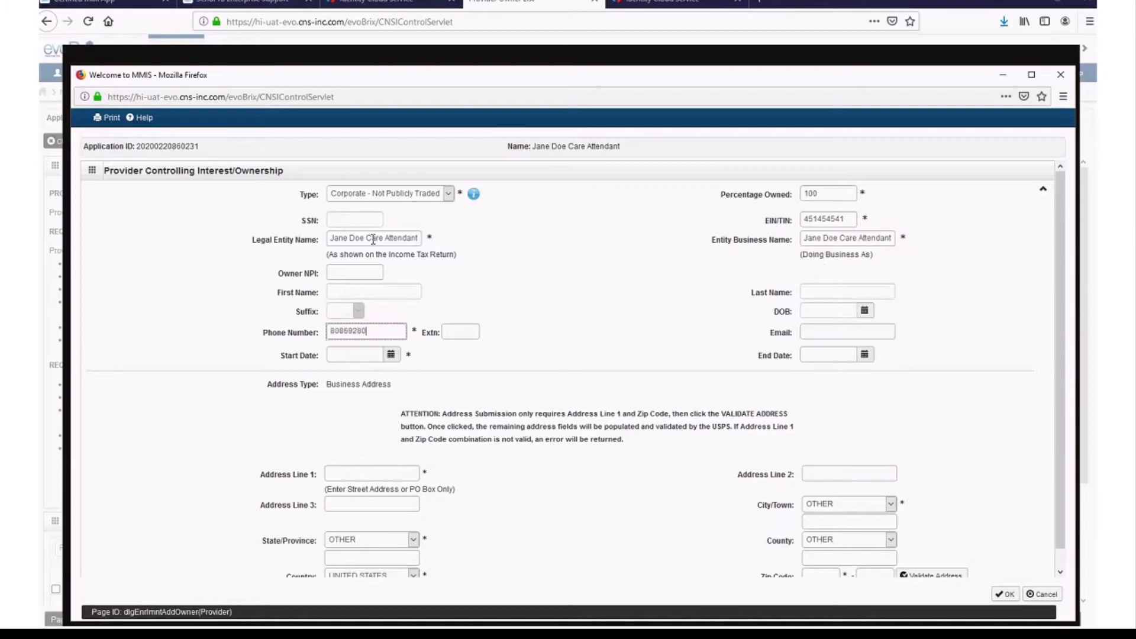
key(Tab)
key(Tab)
key(Tab)
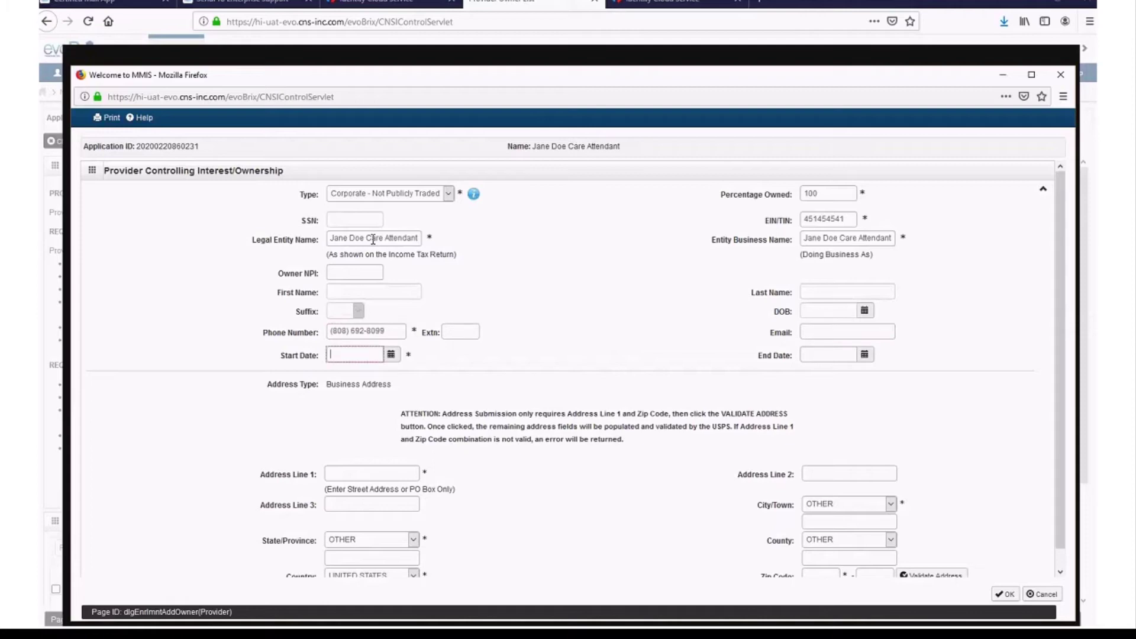
click(390, 355)
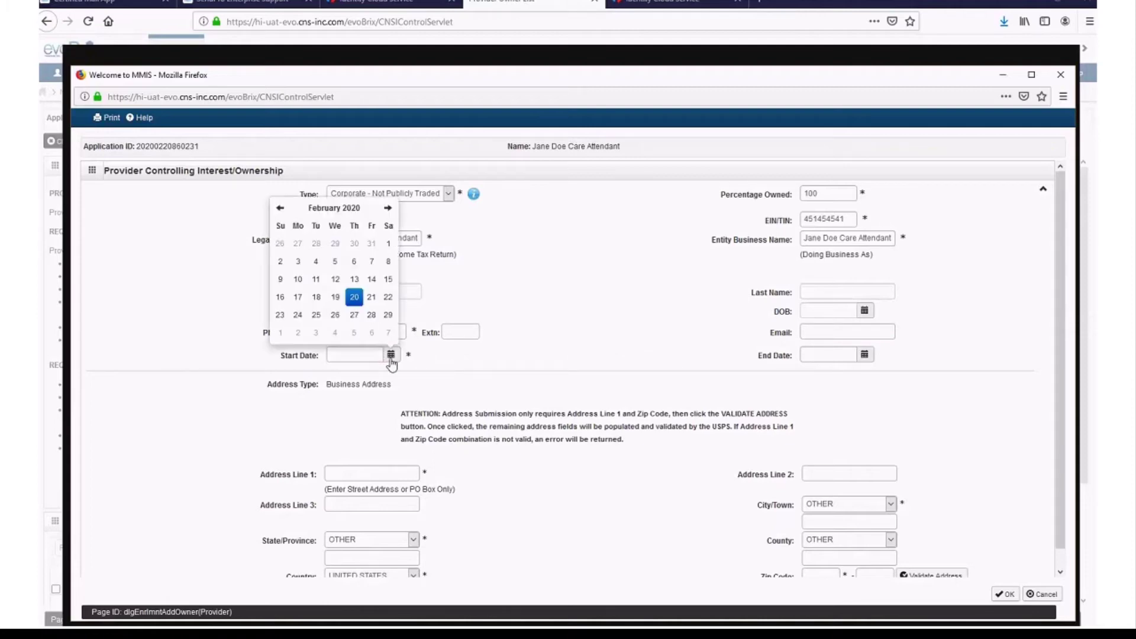
click(281, 208)
click(335, 243)
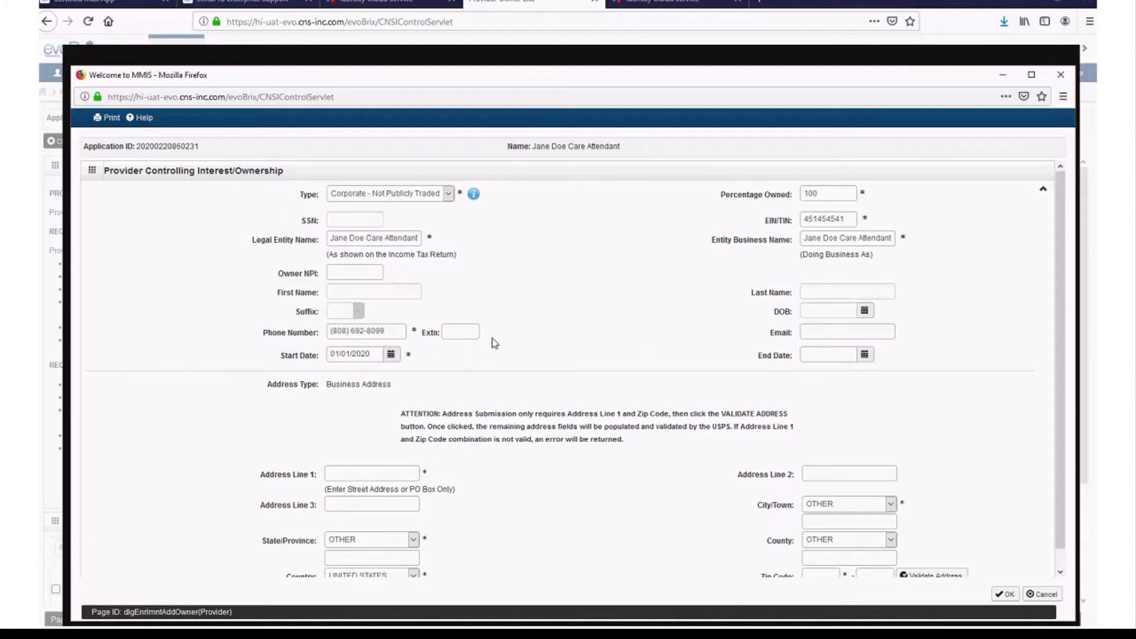
- Enter the owner's business street address and zip, validate the address, and save the owner
scroll(508, 375, down, 1)
click(401, 455)
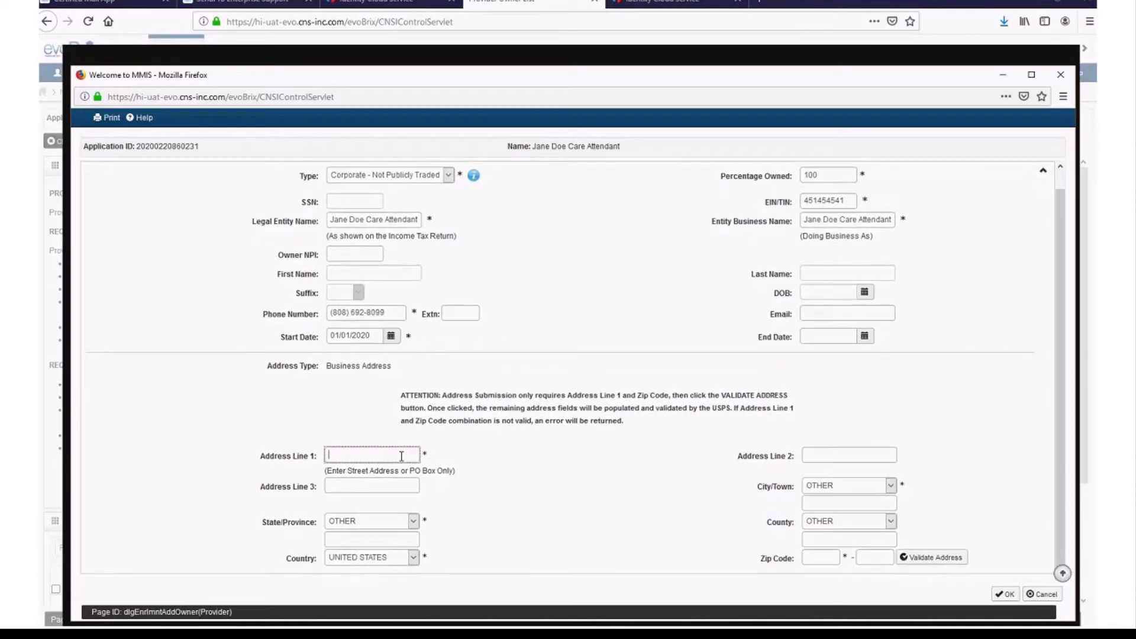
text(601)
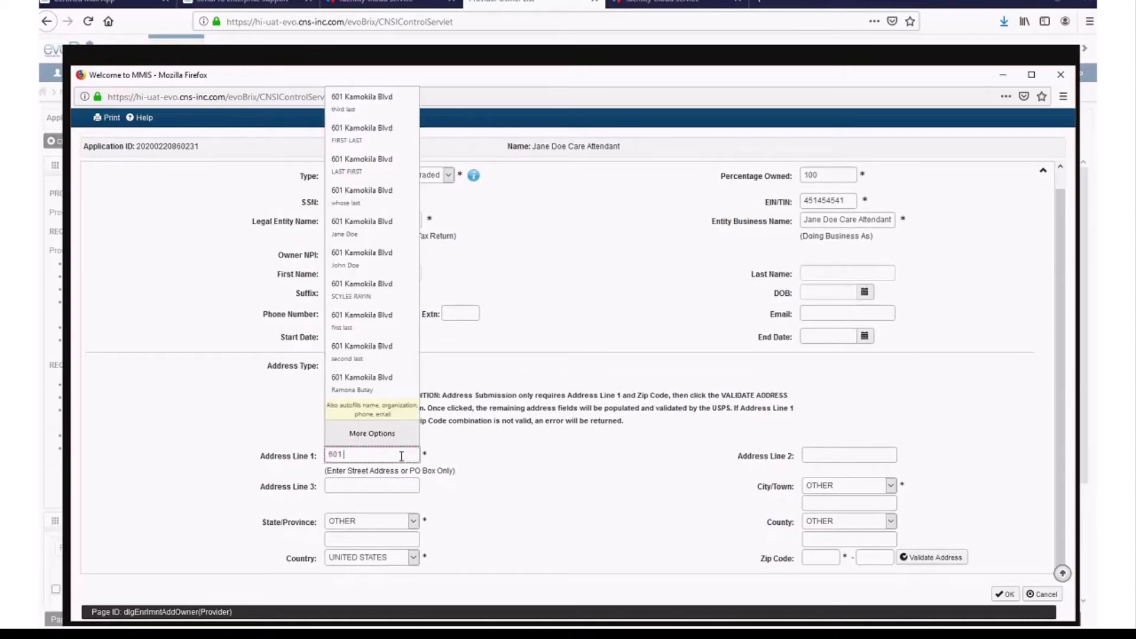
text( k)
text(amokila )
text(bld)
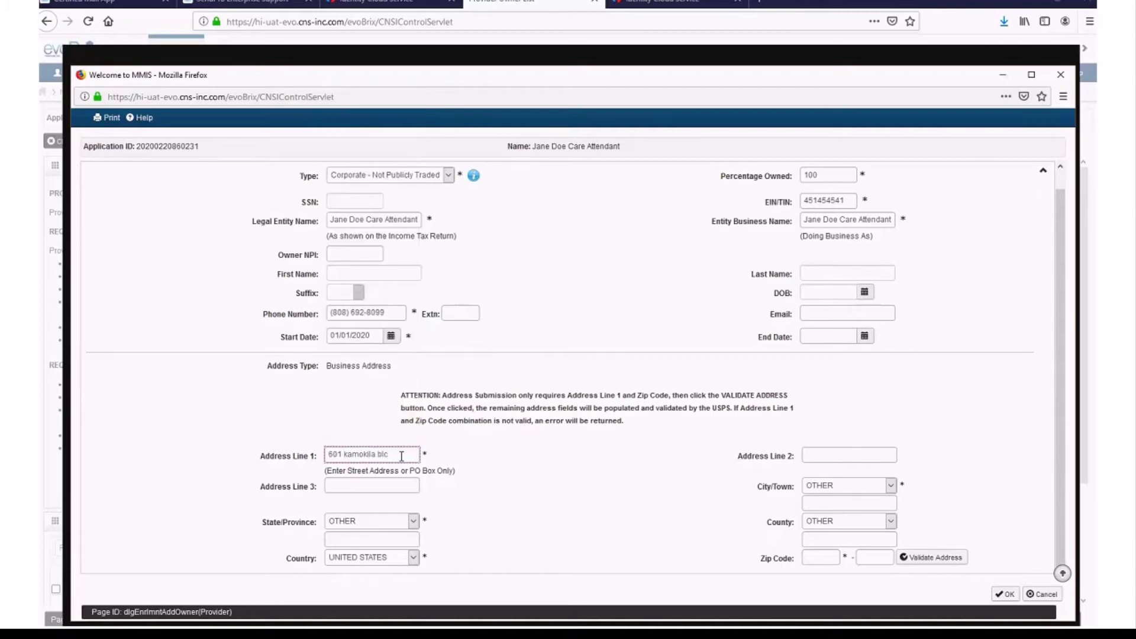
key(BackSpace)
text(vd)
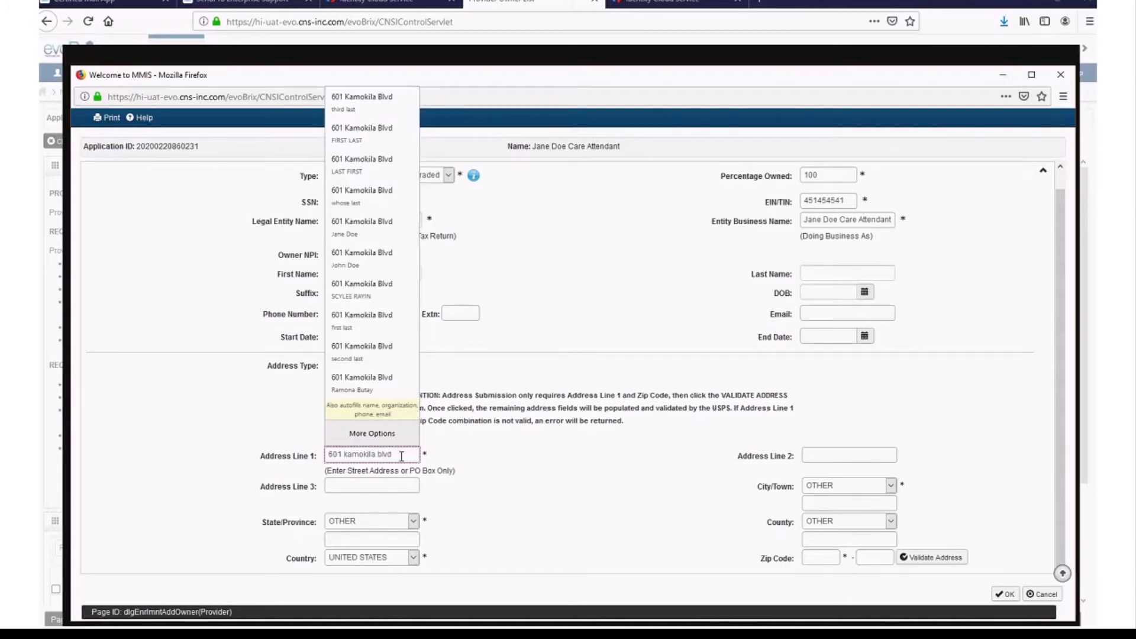
click(821, 556)
text(96707)
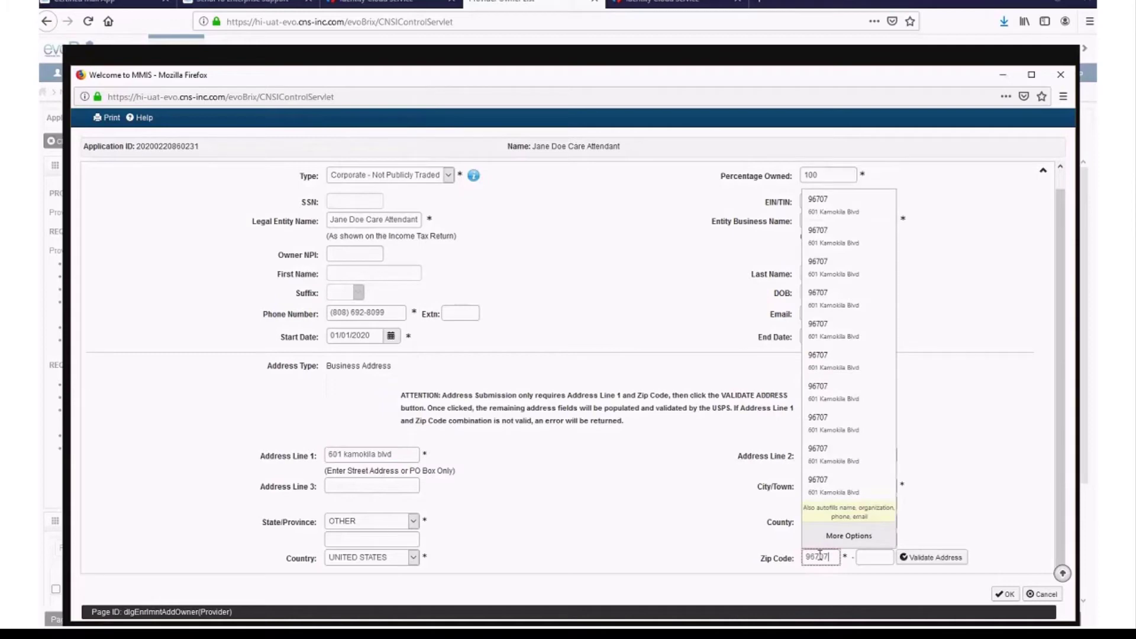
click(943, 558)
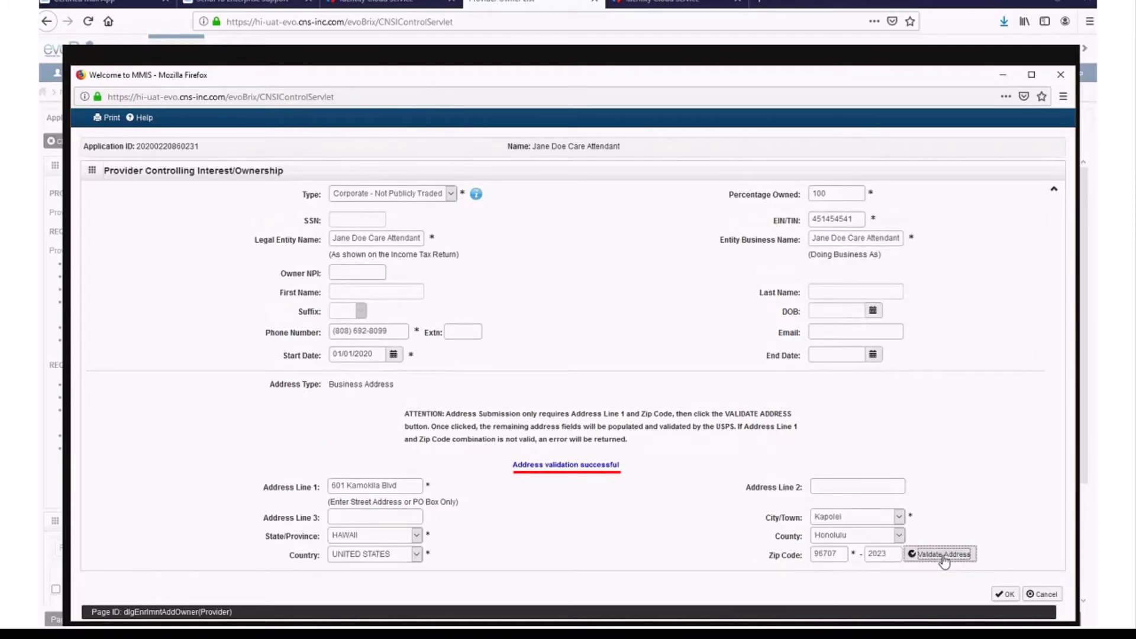
click(1008, 595)
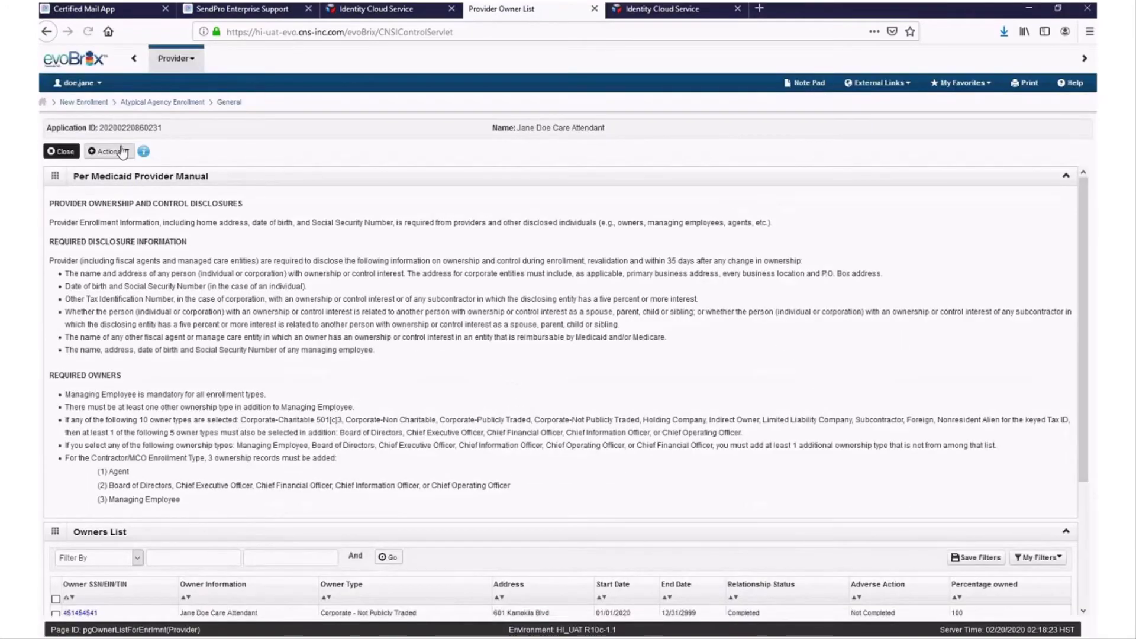
- Add a Managing Employee owner with the employee's SSN and 0% ownership
click(122, 152)
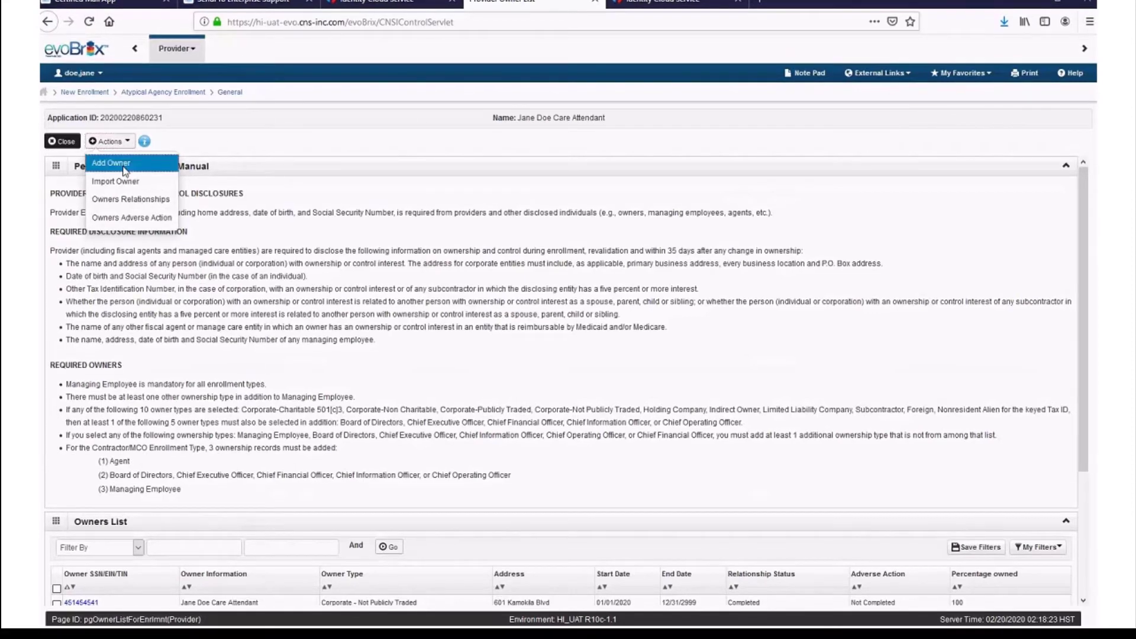
click(113, 163)
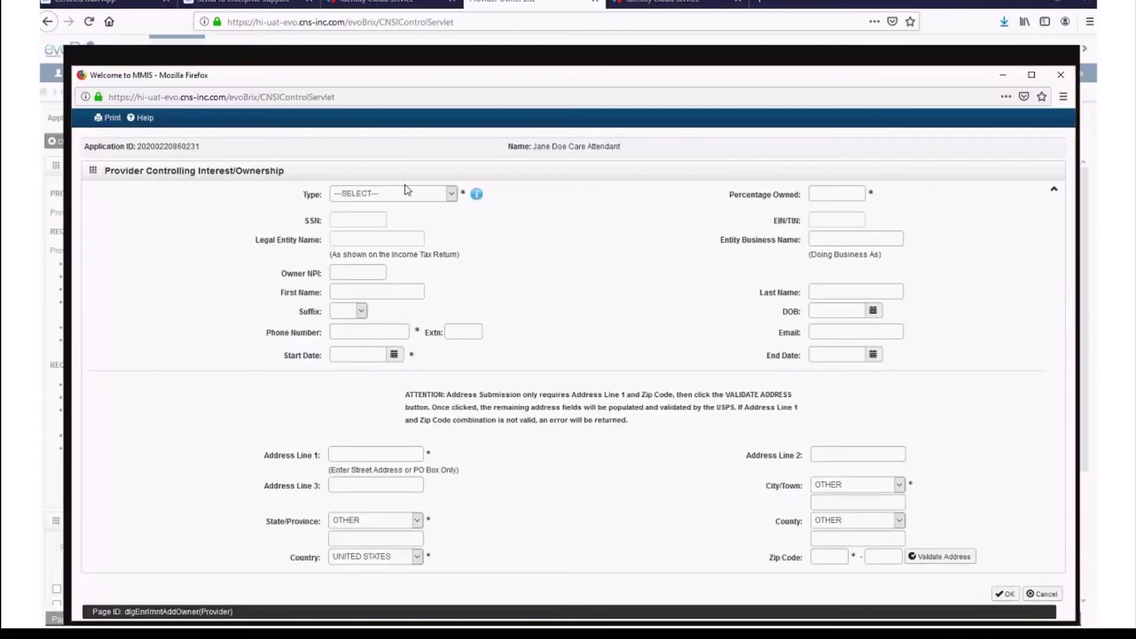
click(434, 197)
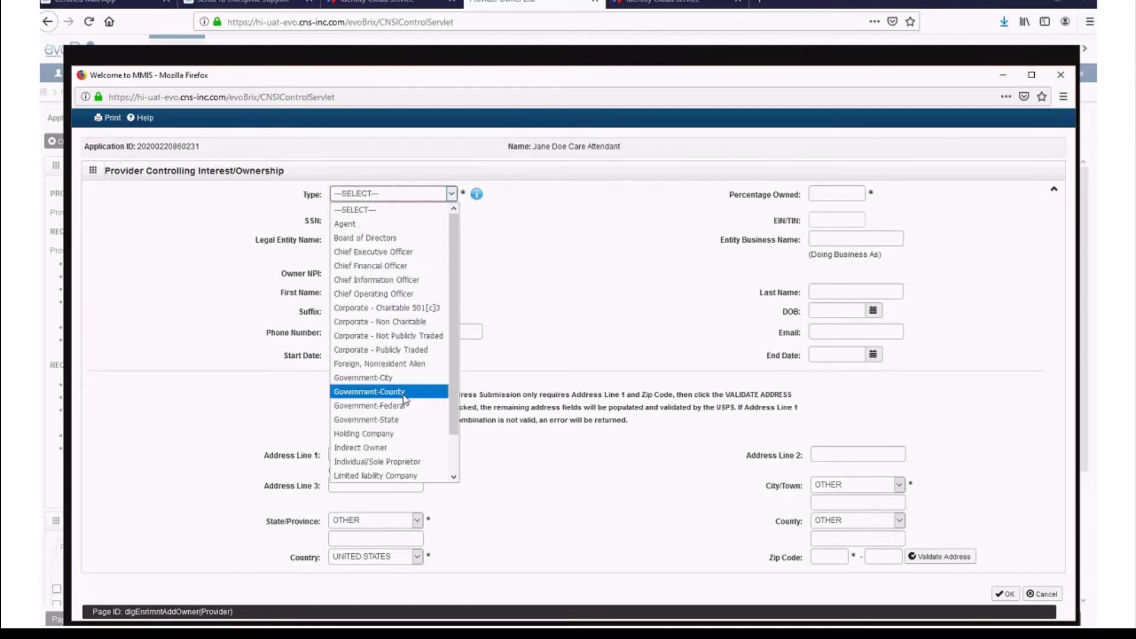
scroll(412, 405, down, 1)
click(412, 447)
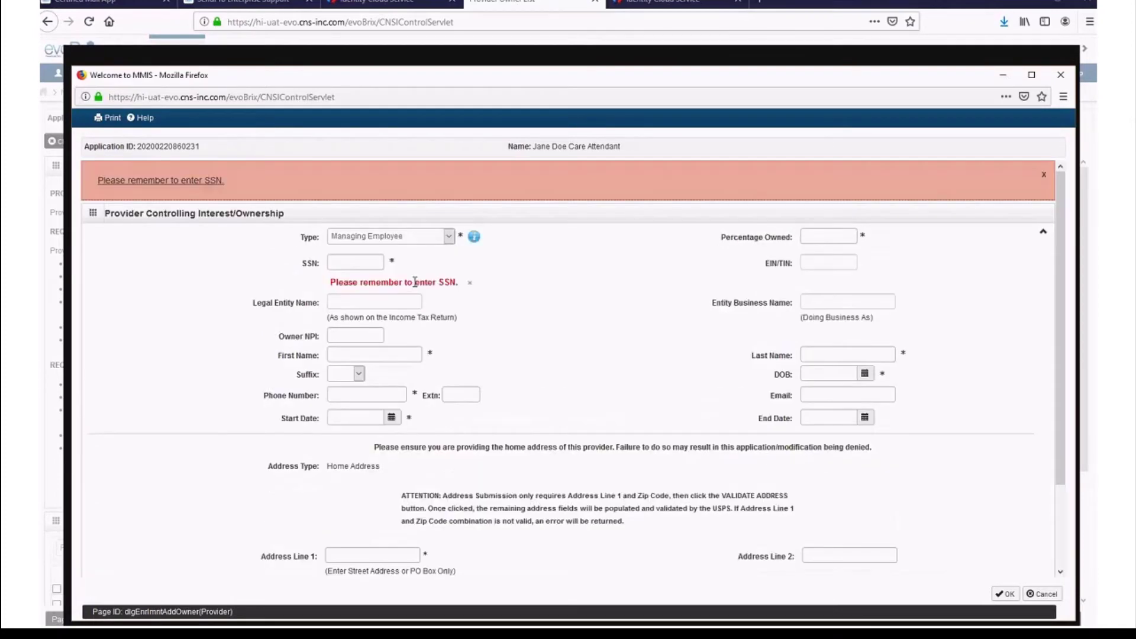
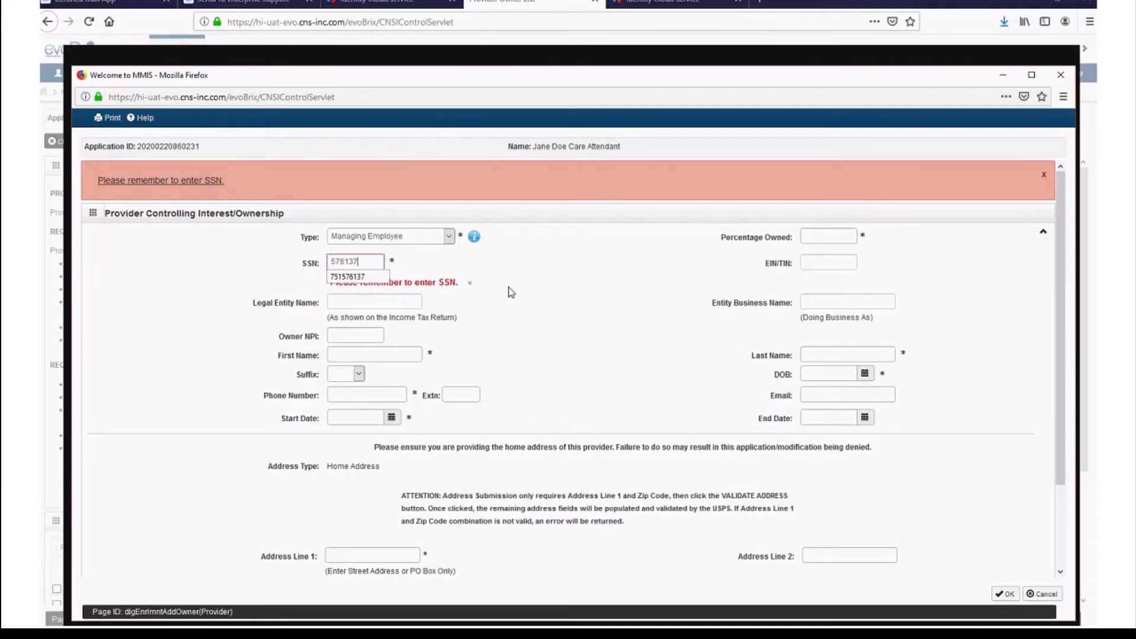
key(Tab)
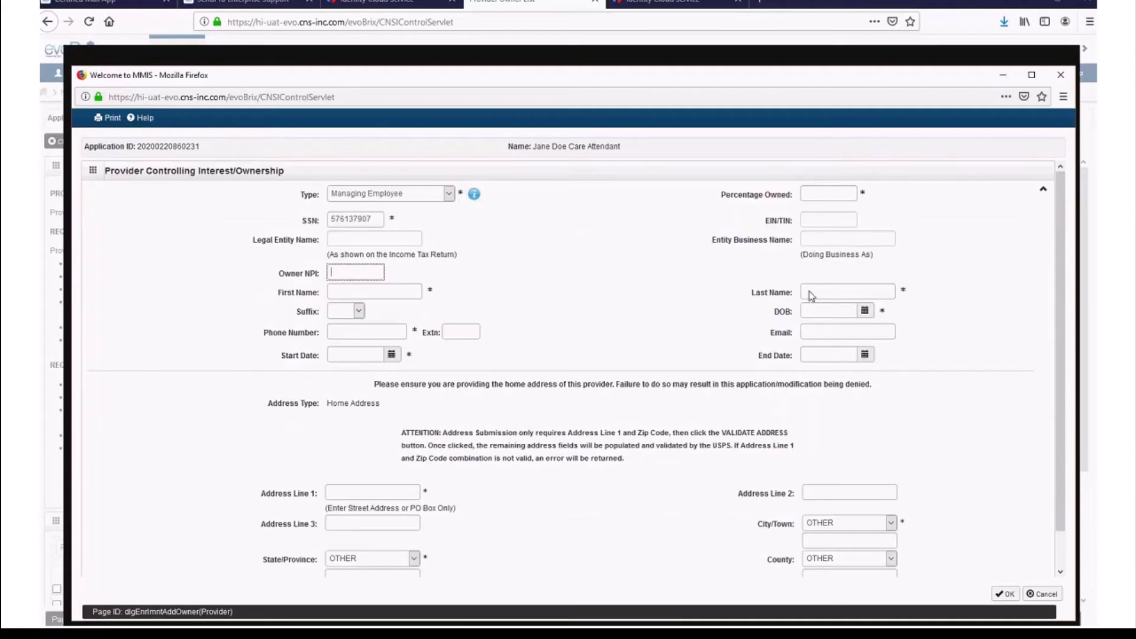
click(840, 194)
text(0)
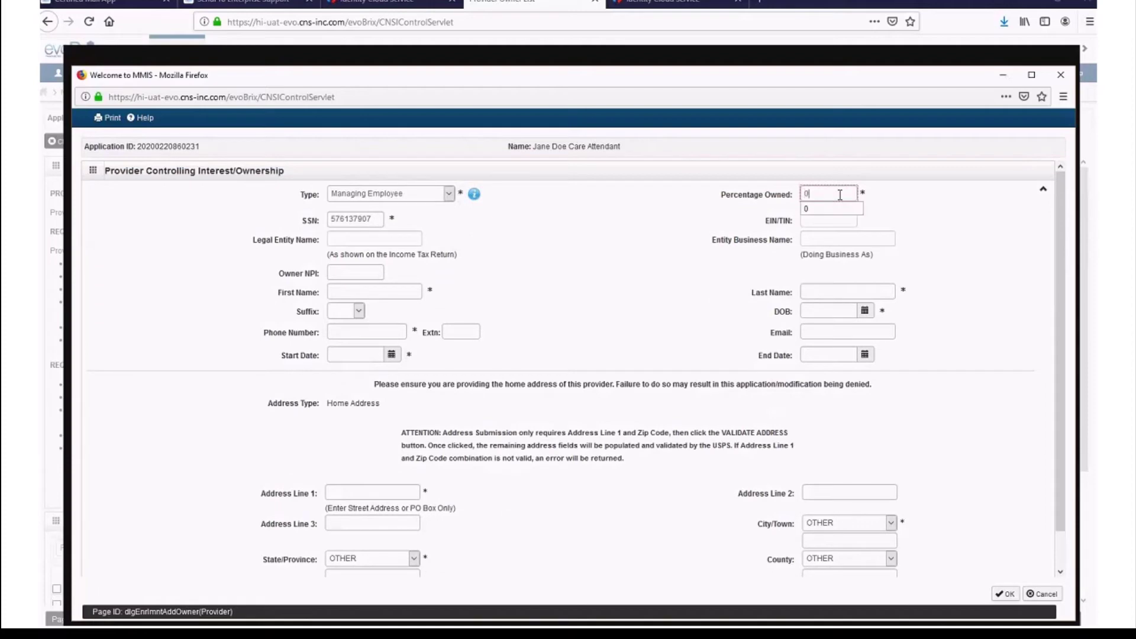
- Enter the employee's first and last name, birth date 01/01/1980, phone, and start date 01/01/2020
click(343, 294)
text(Jane)
key(Tab)
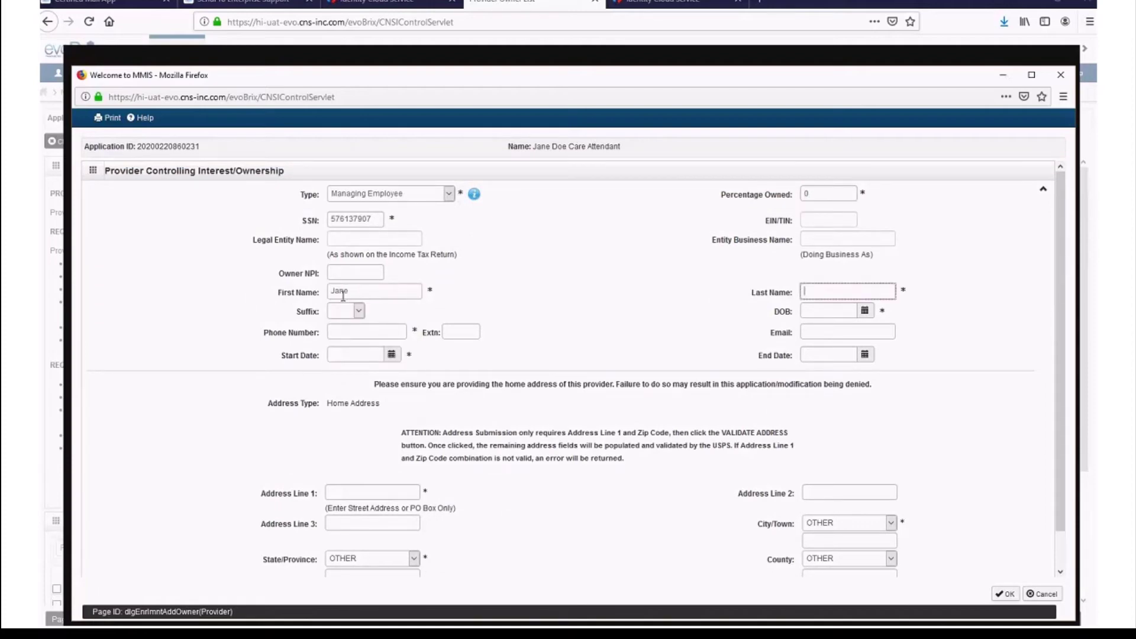
text(Doe)
key(Tab)
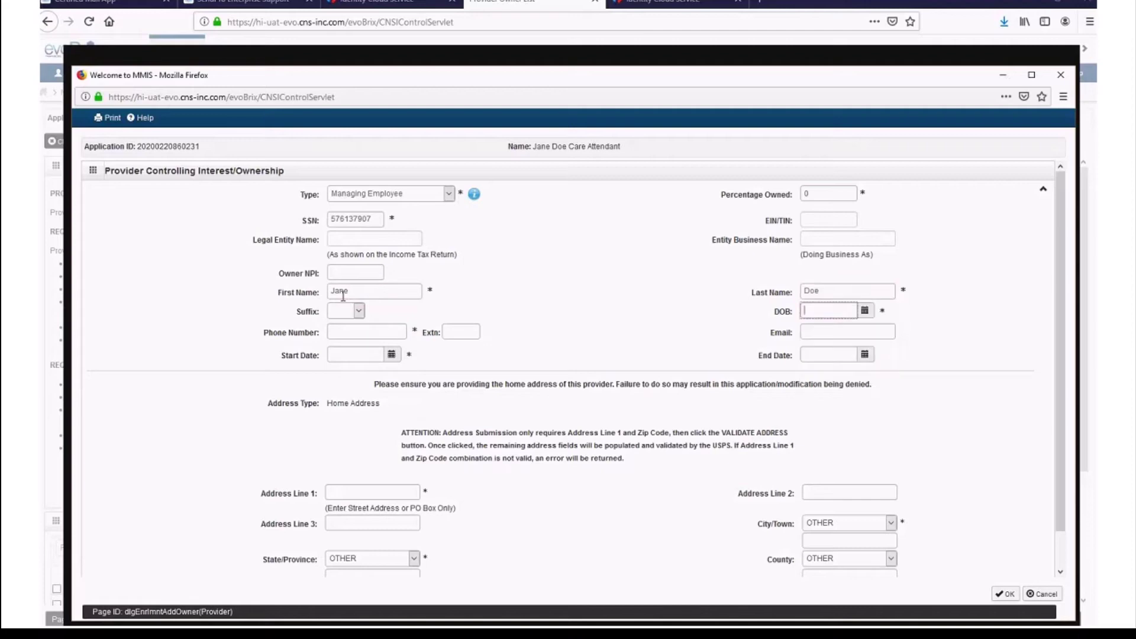
text(01/0)
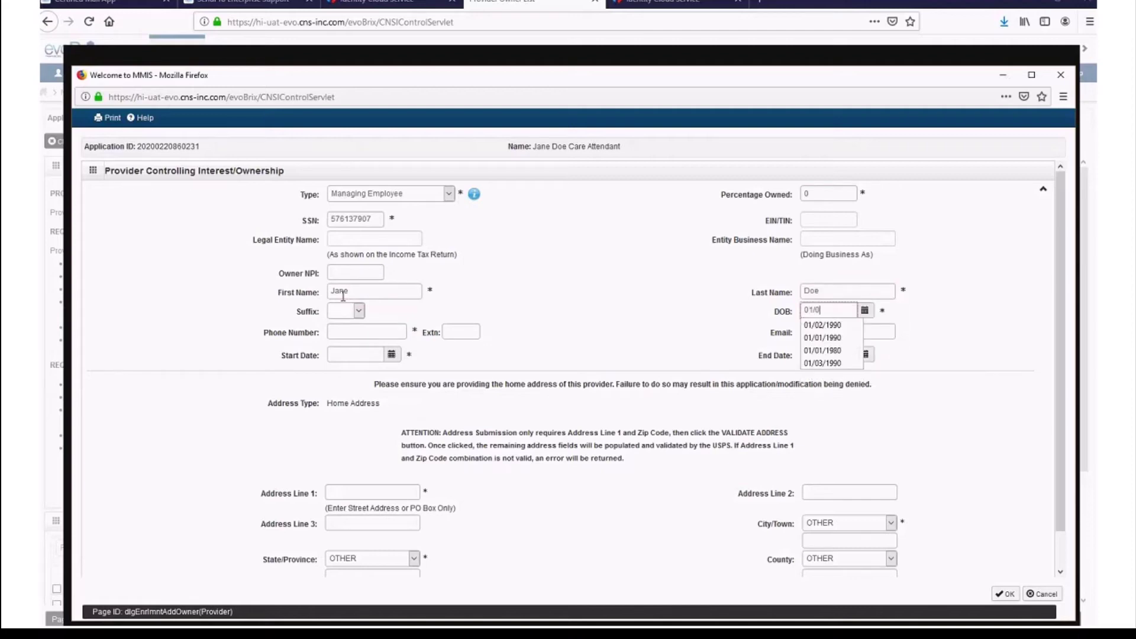
text(1/1980)
key(Tab)
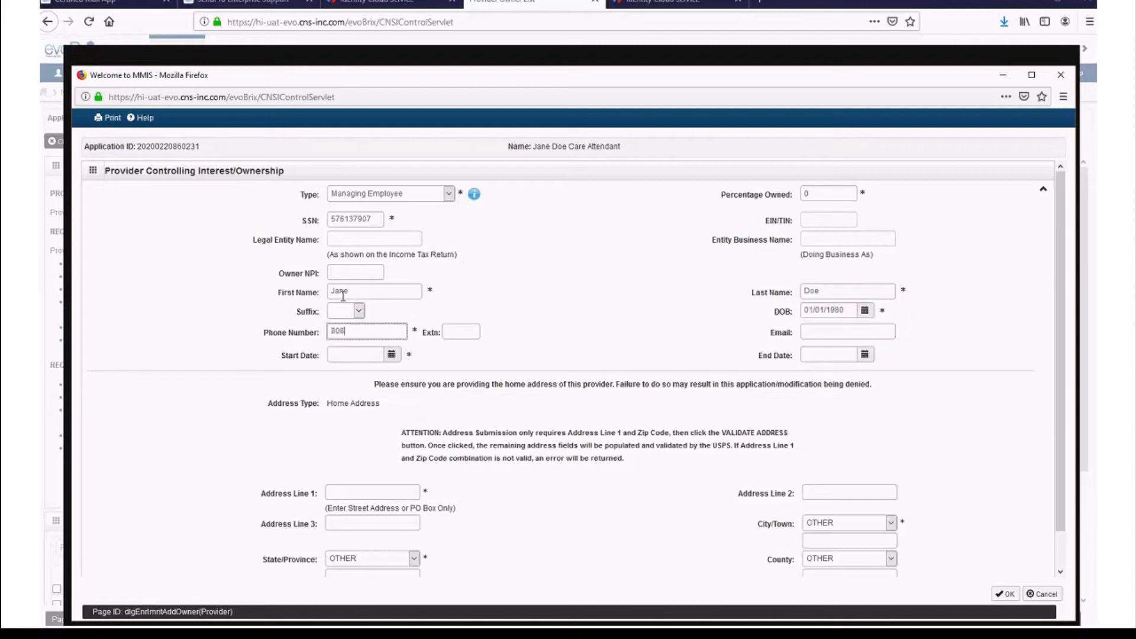
key(Tab)
key(Tab)
key(Tab)
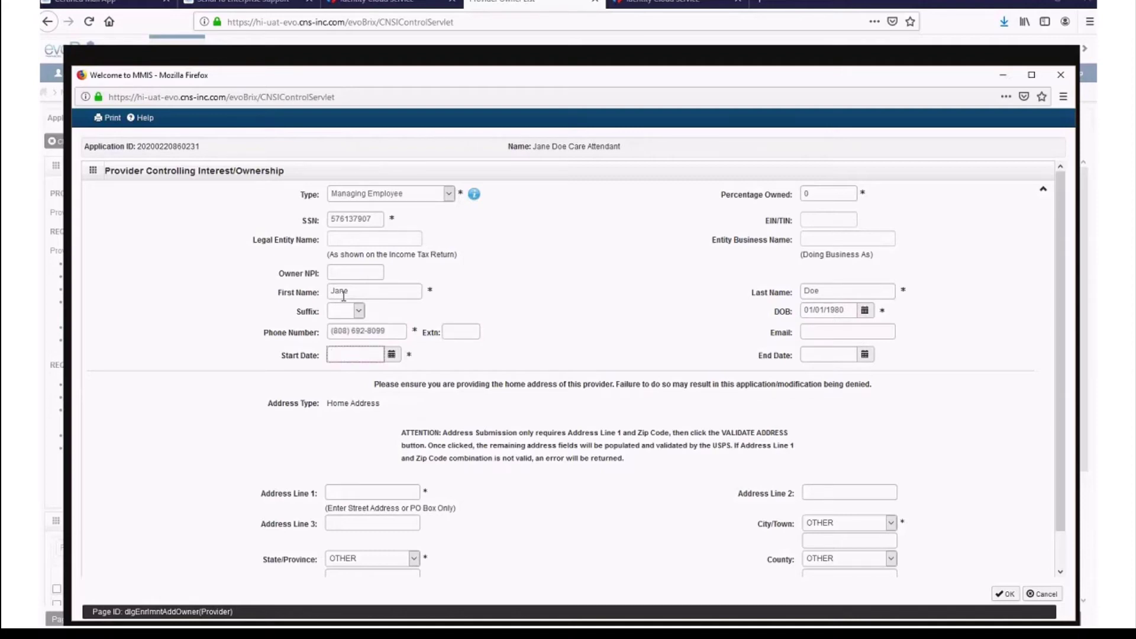
click(392, 355)
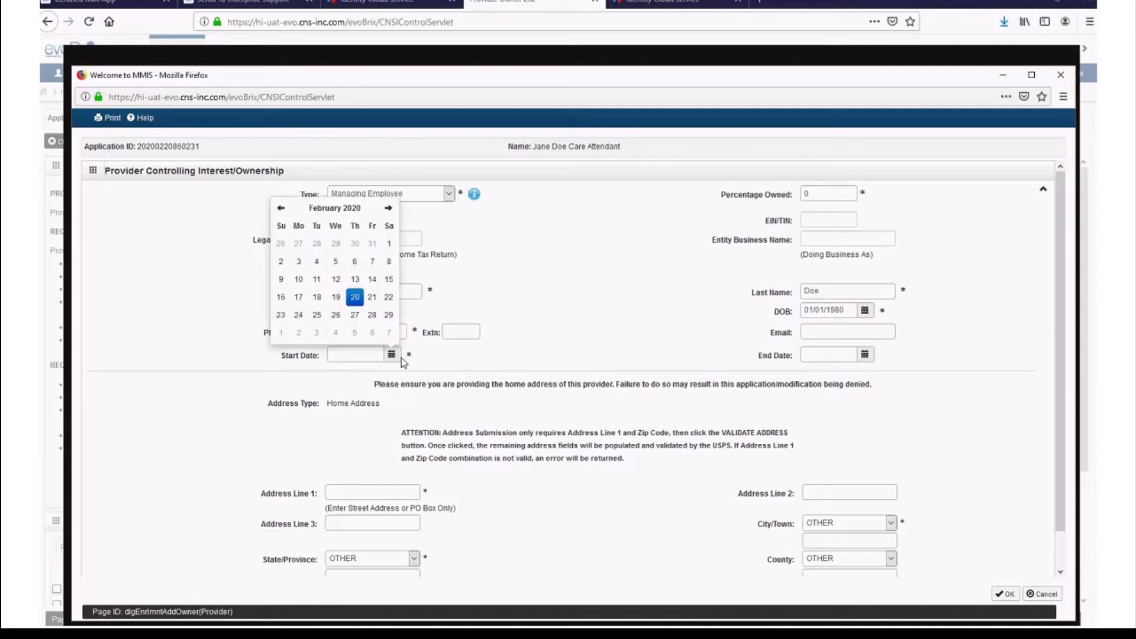
click(280, 208)
click(336, 243)
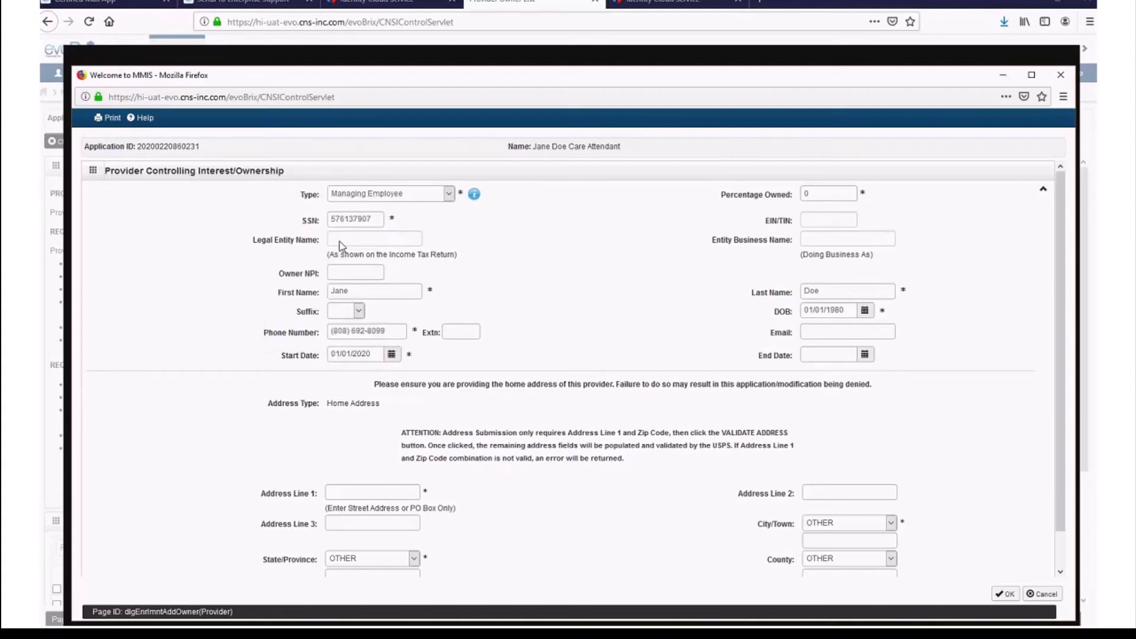
- Enter the managing employee's home street address and zip code, then save the owner record
click(414, 492)
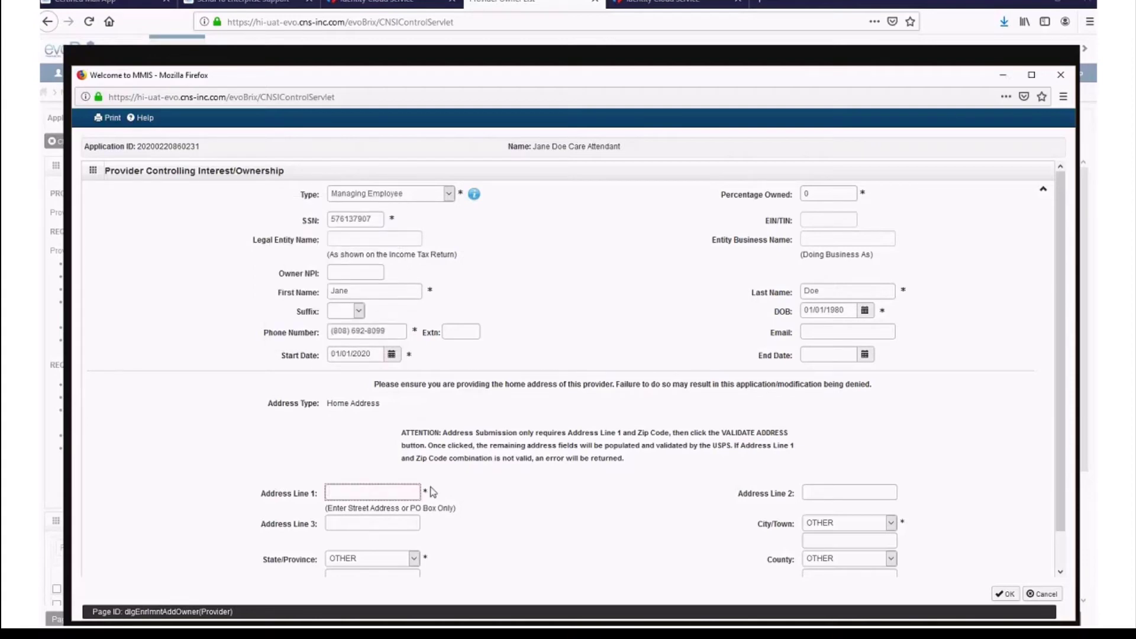
key(Tab)
key(Tab)
key(Tab)
key(Tab)
key(Tab)
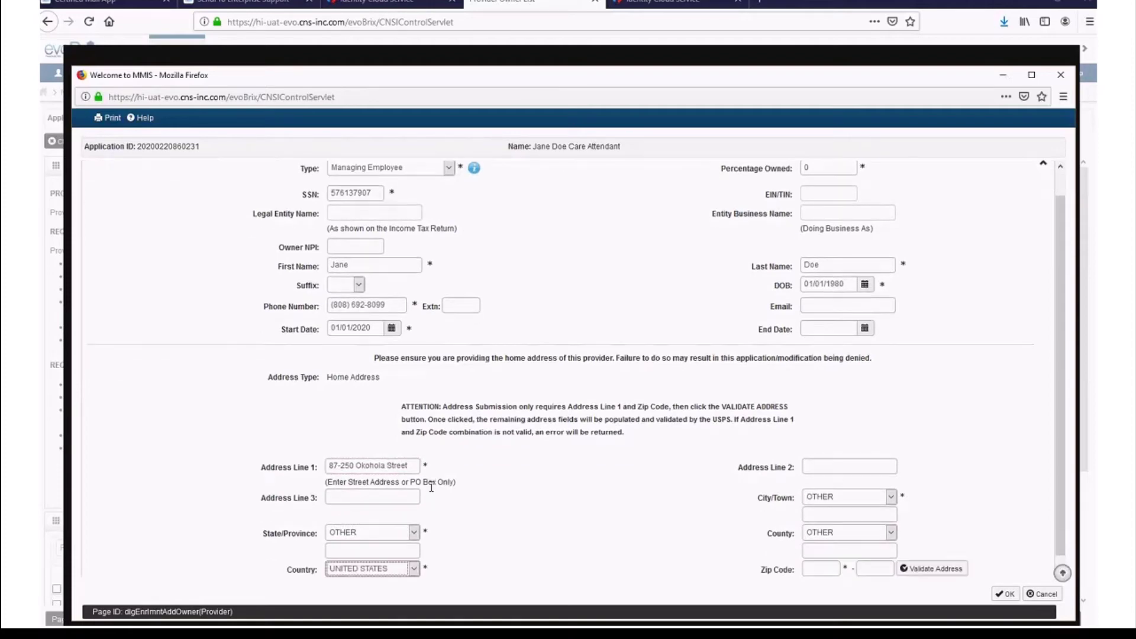
key(Tab)
text(967)
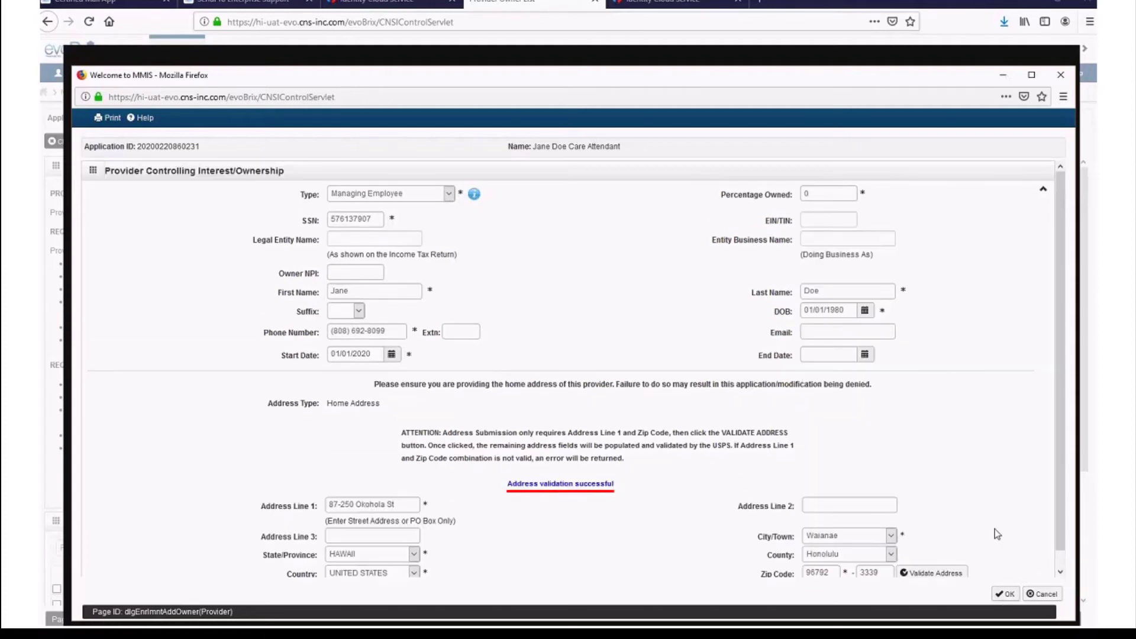
scroll(995, 529, down, 1)
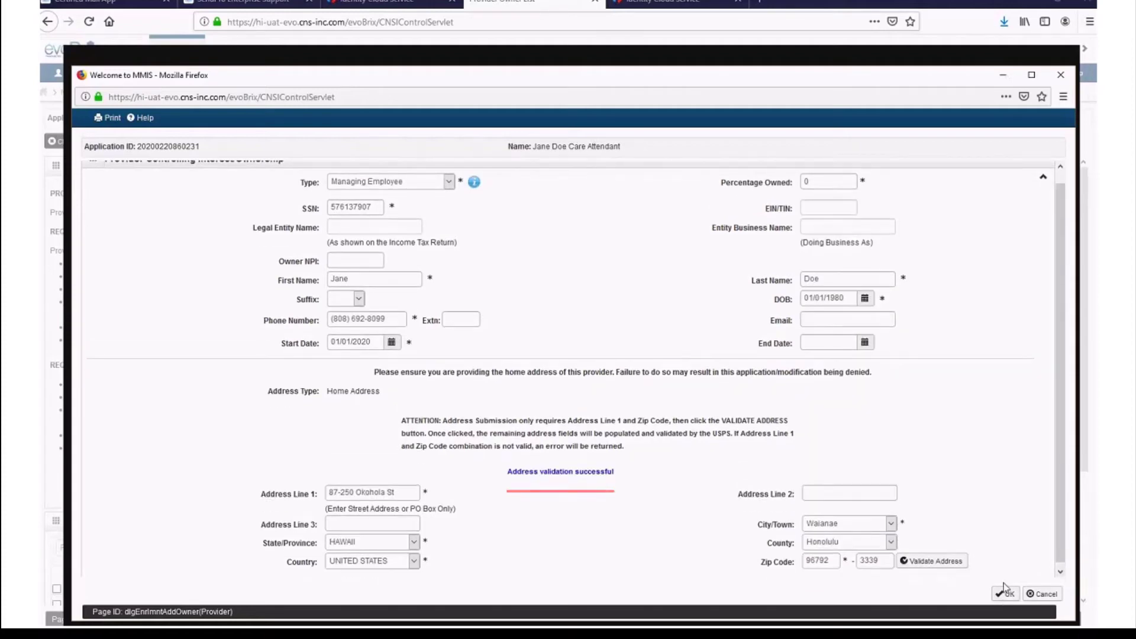
click(1005, 592)
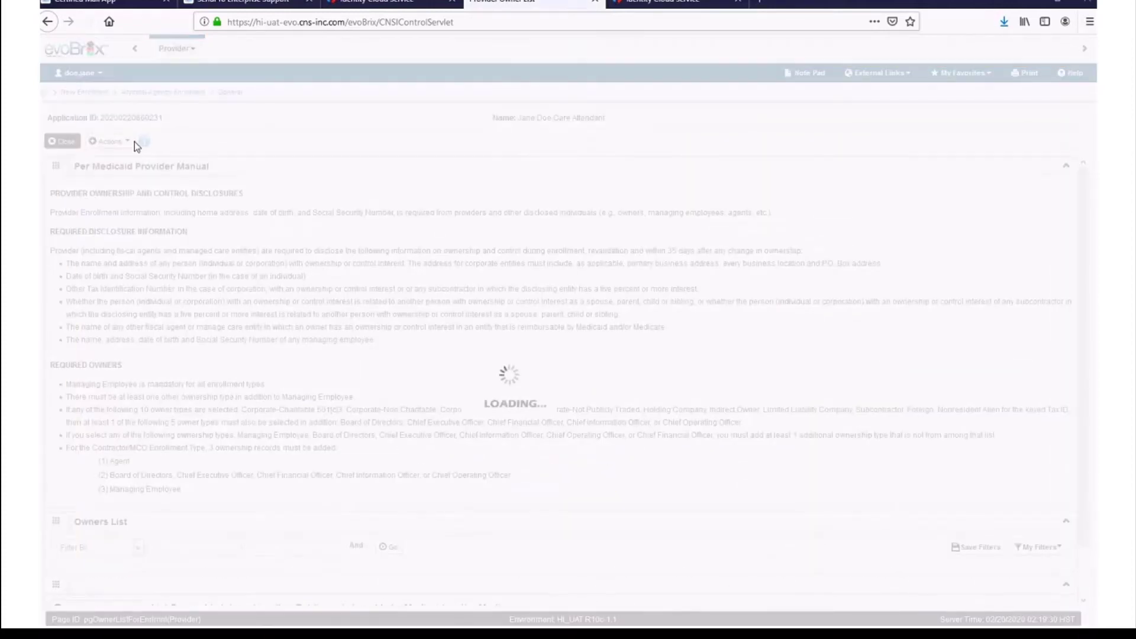
- Add a Board of Directors owner with 0% ownership and the member's stored SSN
click(123, 142)
click(122, 162)
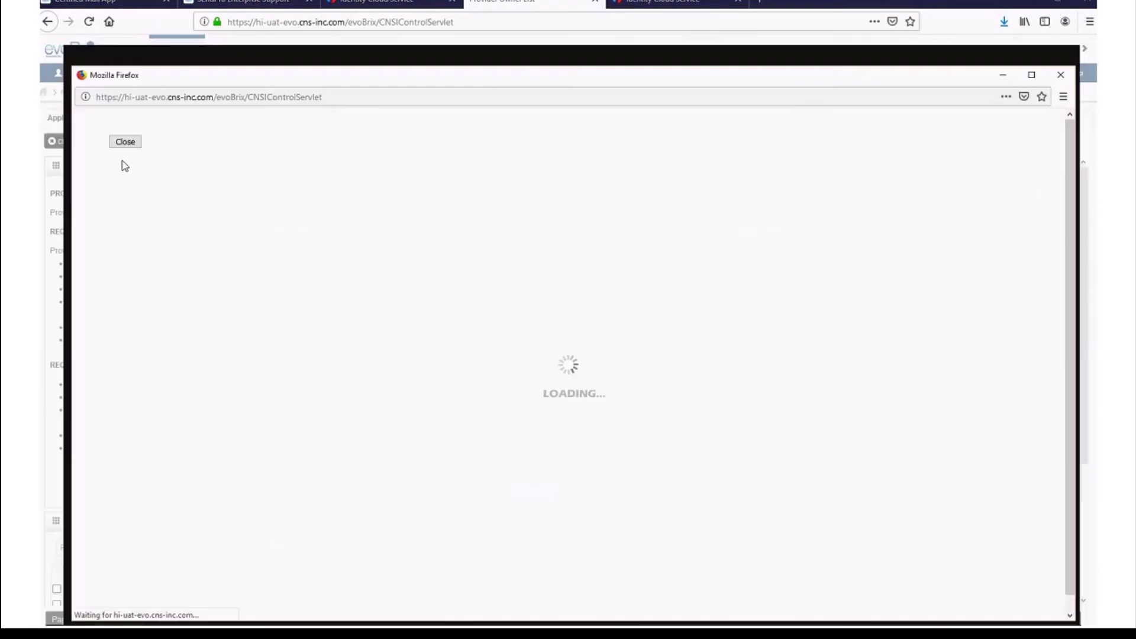
click(359, 194)
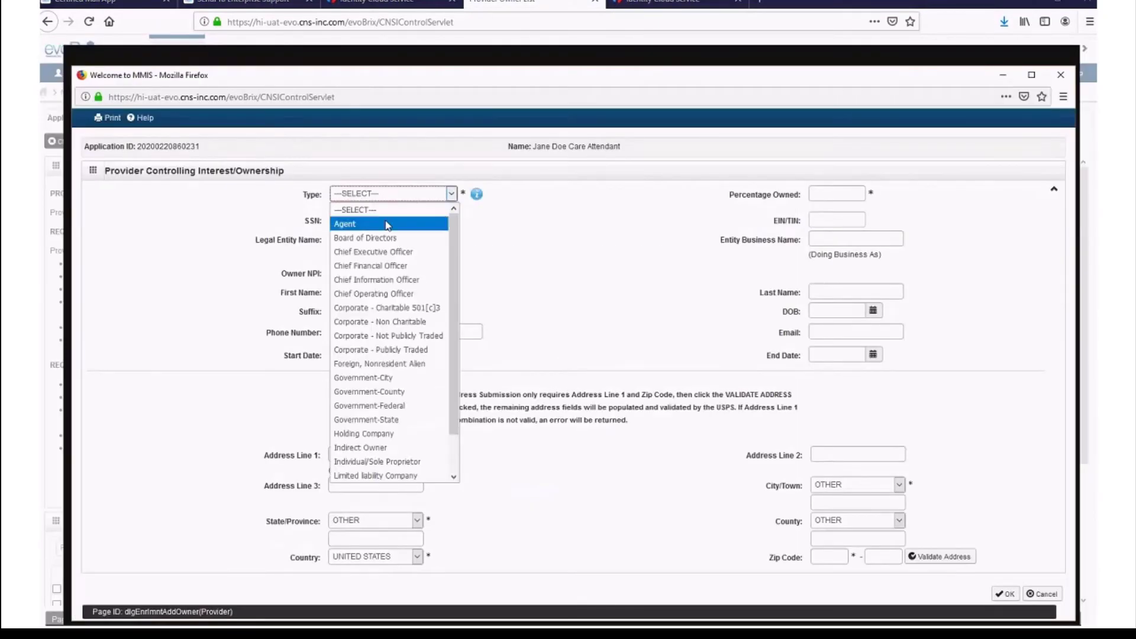
click(395, 238)
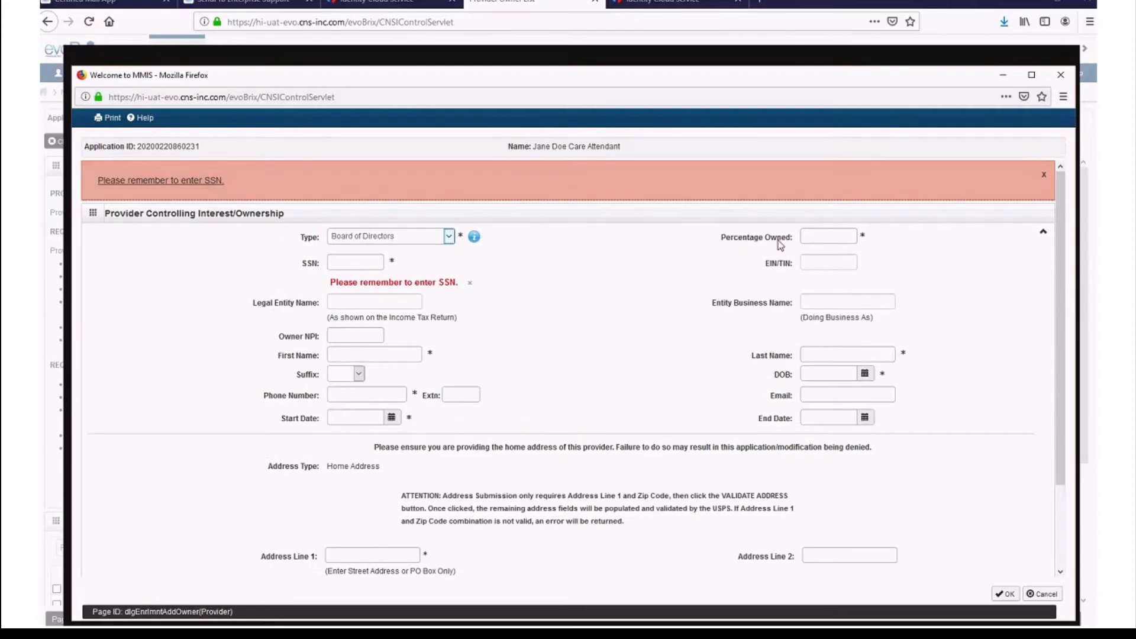
click(824, 239)
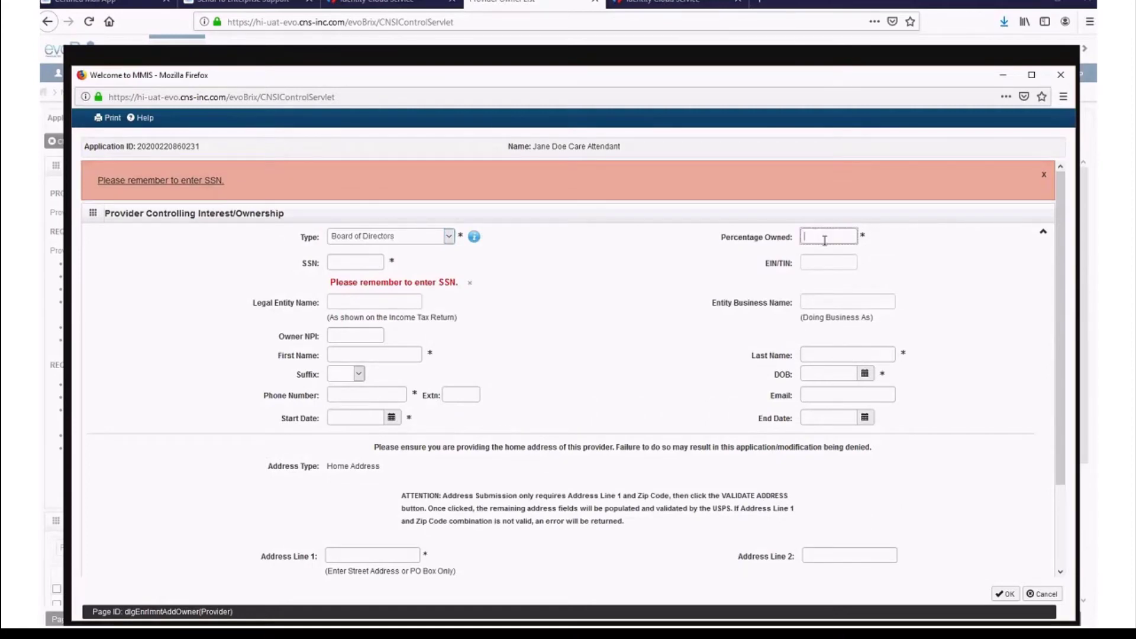
text(0)
click(353, 264)
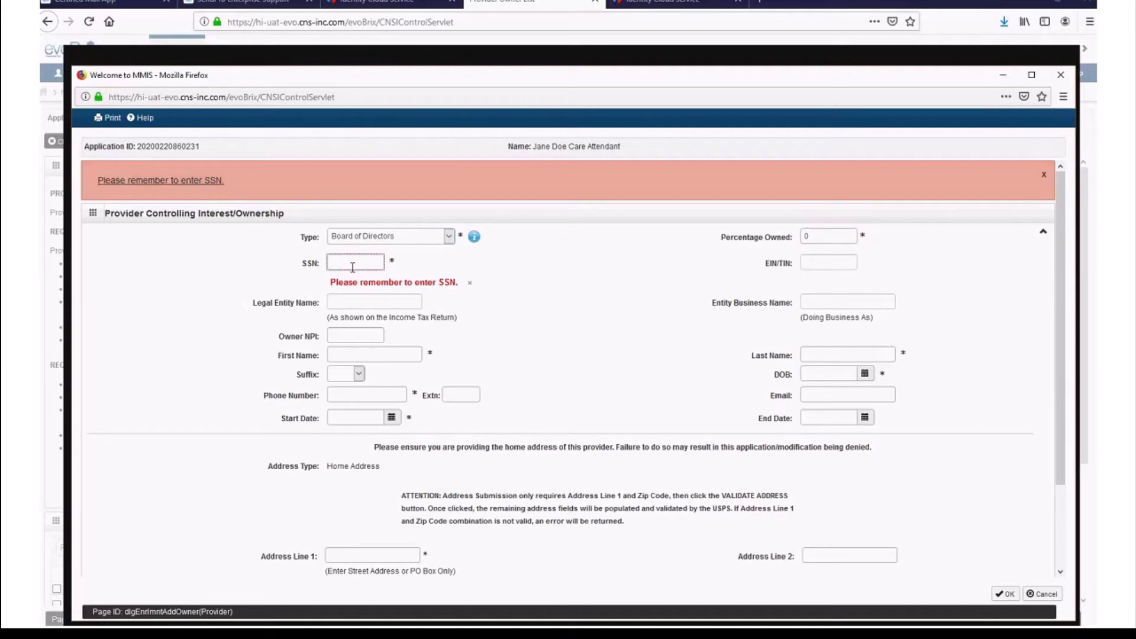
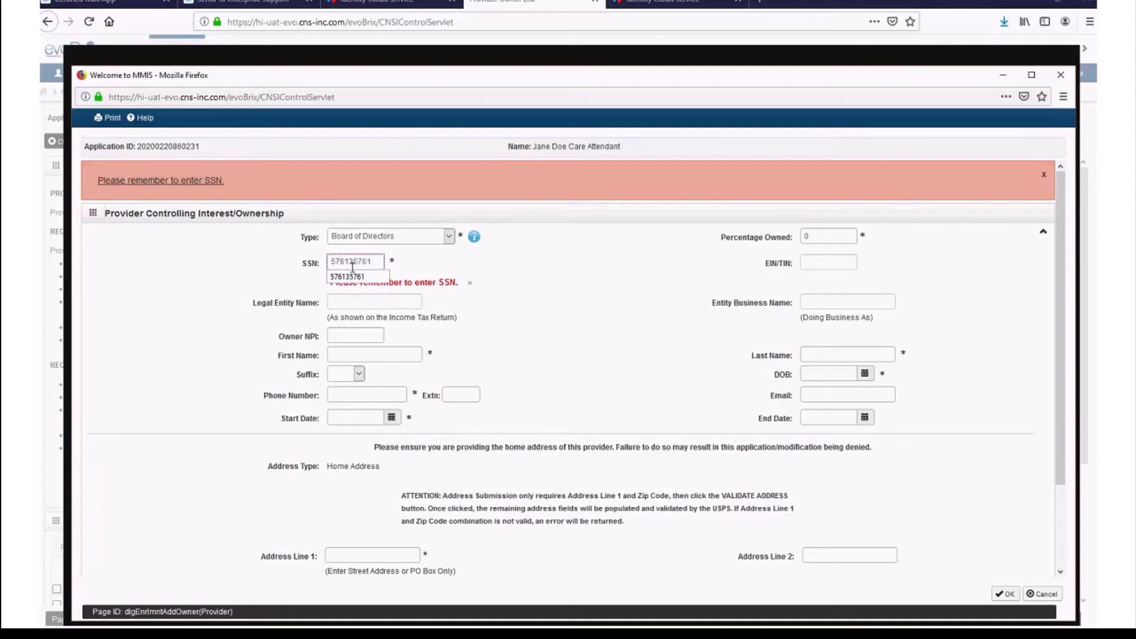
click(351, 277)
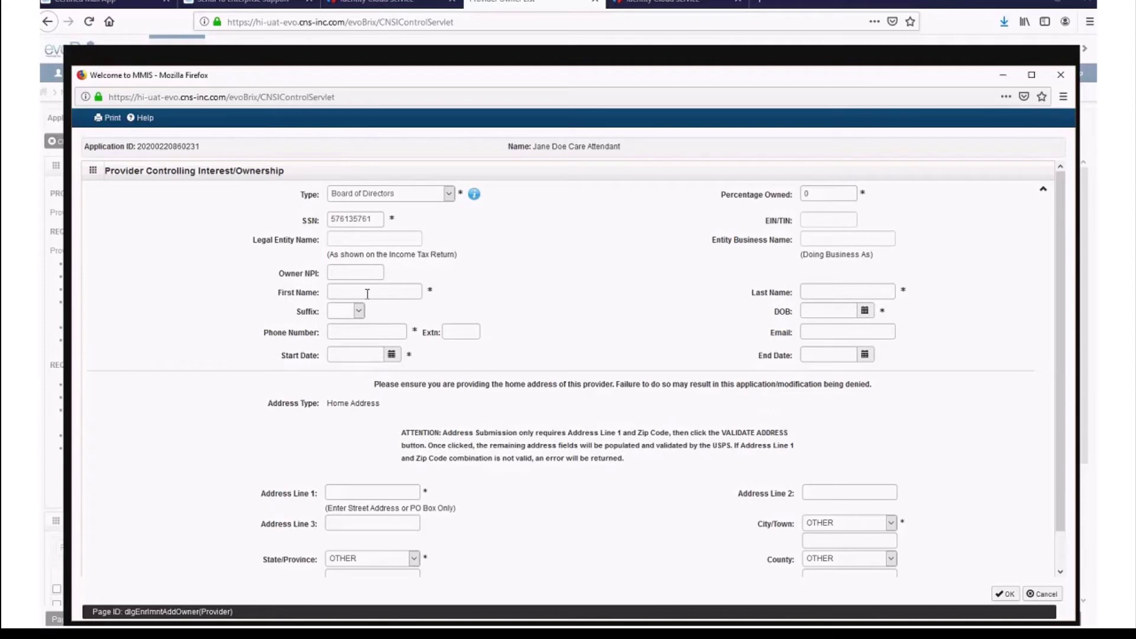
- Enter the board member's first and last name, birth date 02/01/1980, phone, and start date 01/01/2020
click(367, 292)
text(J)
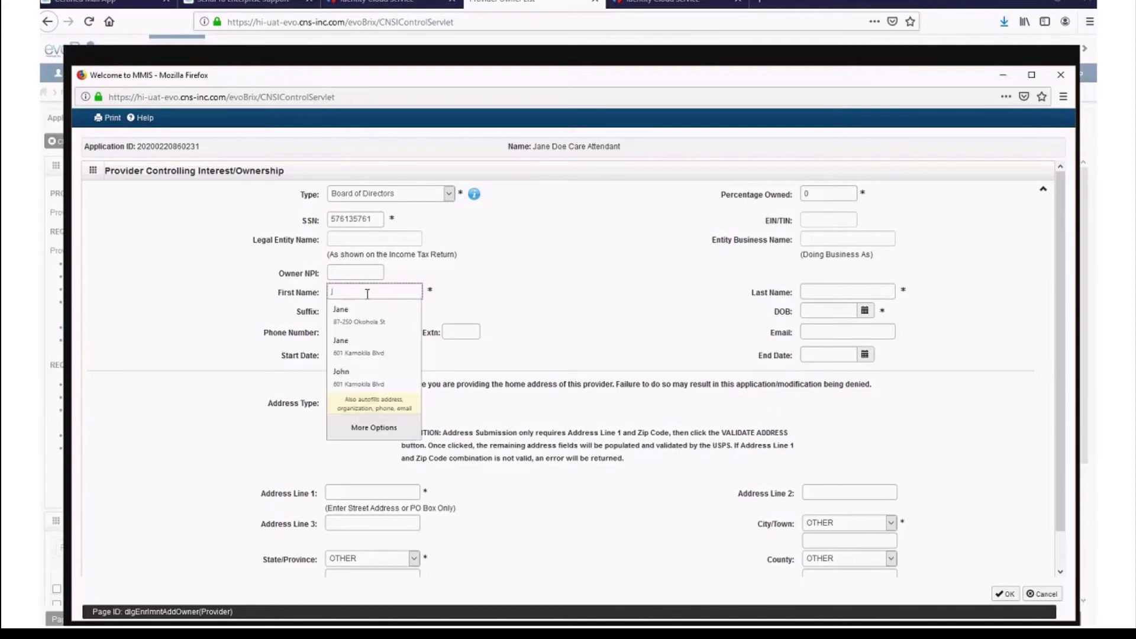
text(ohn)
key(Tab)
text(o)
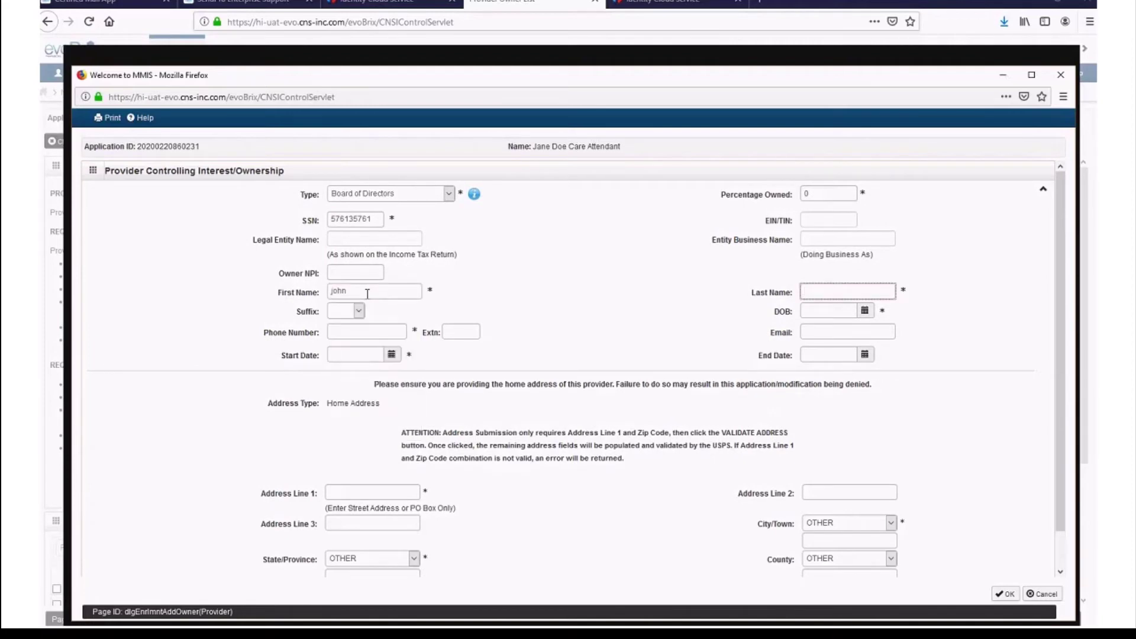
text(doe)
key(Tab)
text(02)
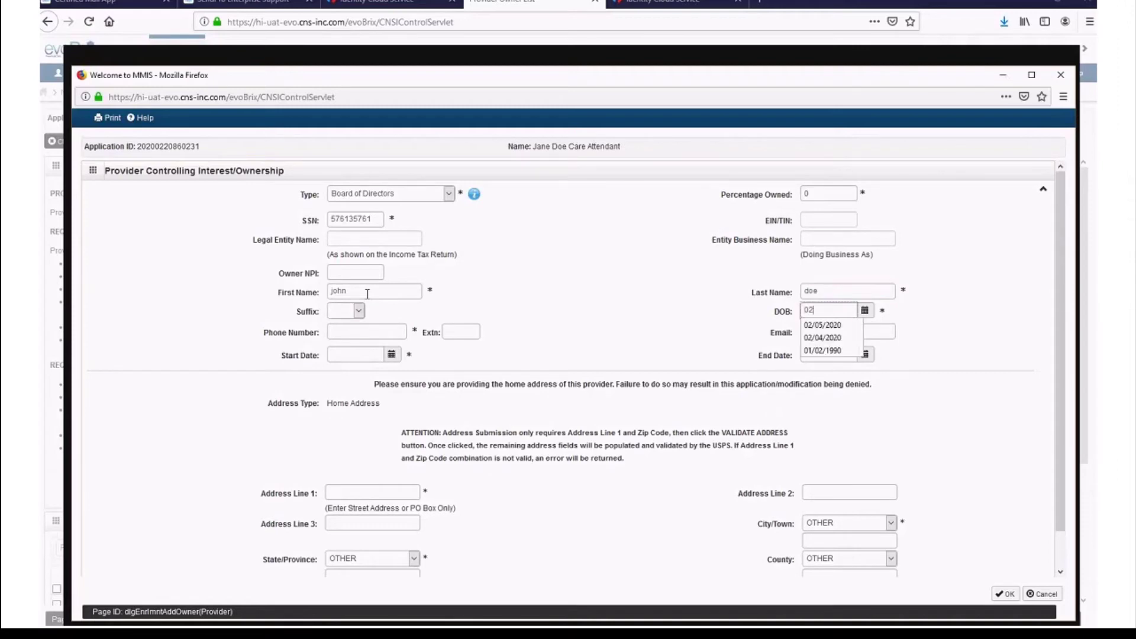
text(/01/1980)
key(Tab)
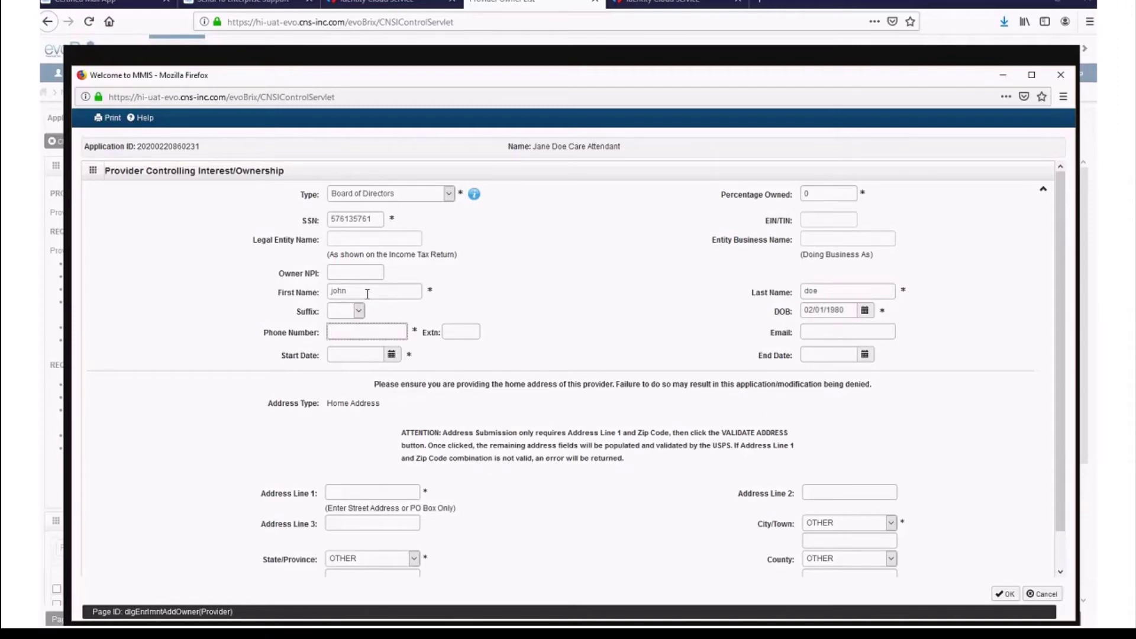
key(Tab)
key(Tab)
text(01)
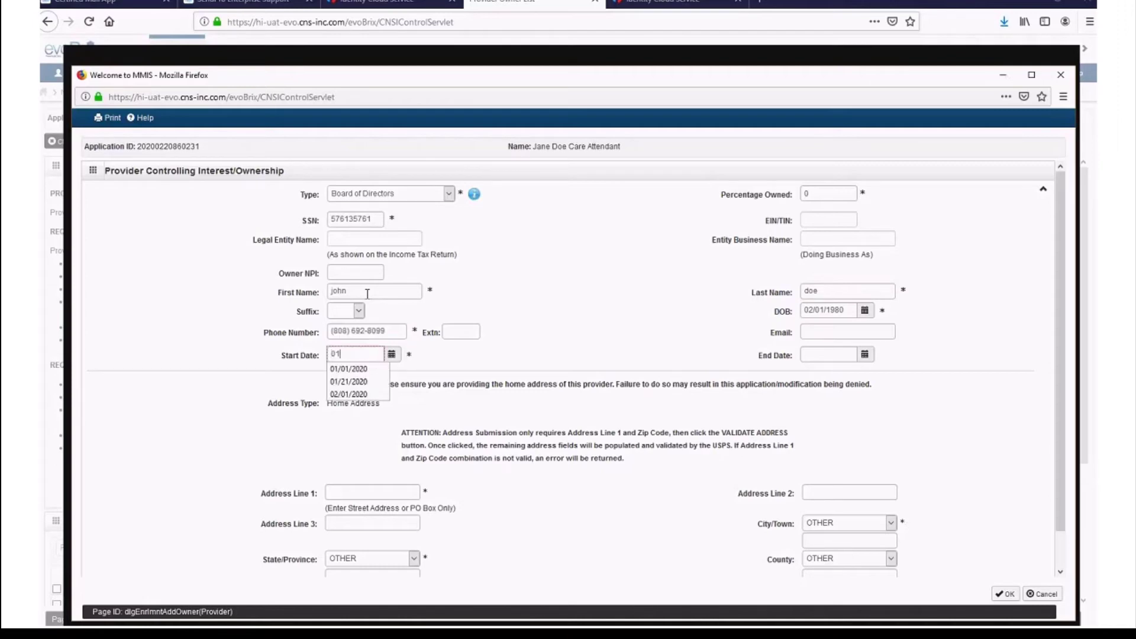
text(/01/2020)
key(Tab)
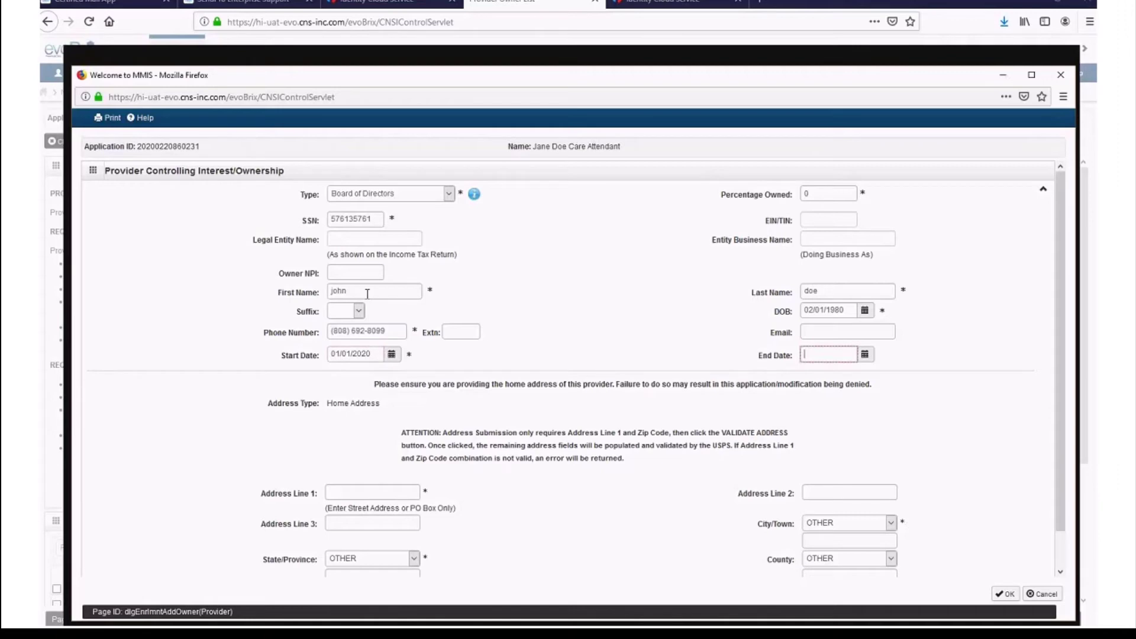
click(400, 492)
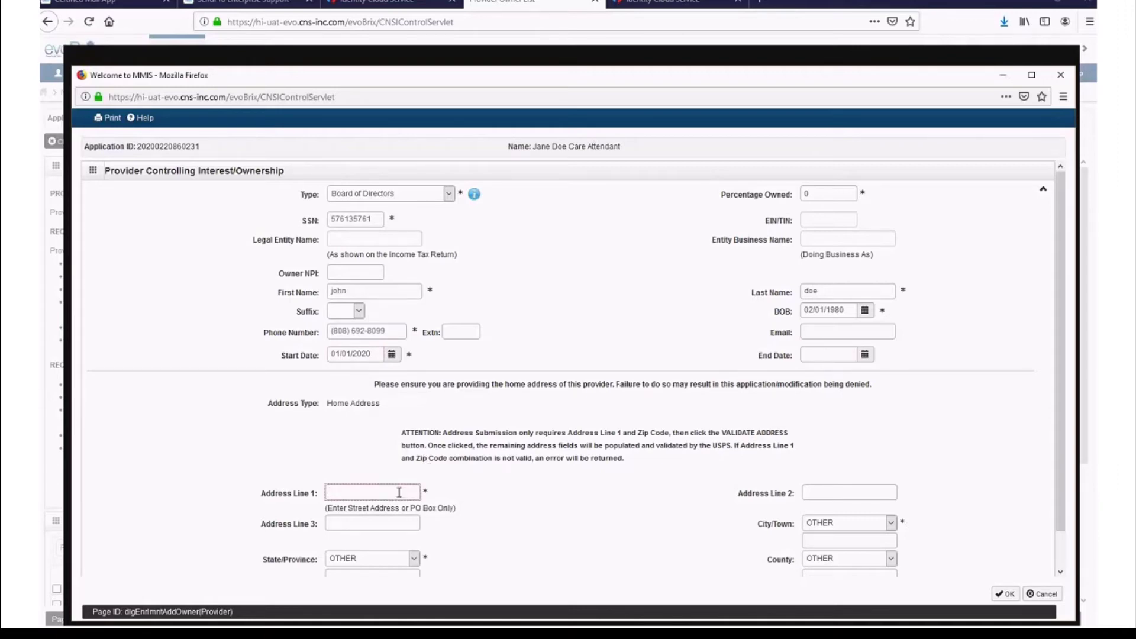
- Enter the board member's home street address and zip, validate it, and save the owner
key(Tab)
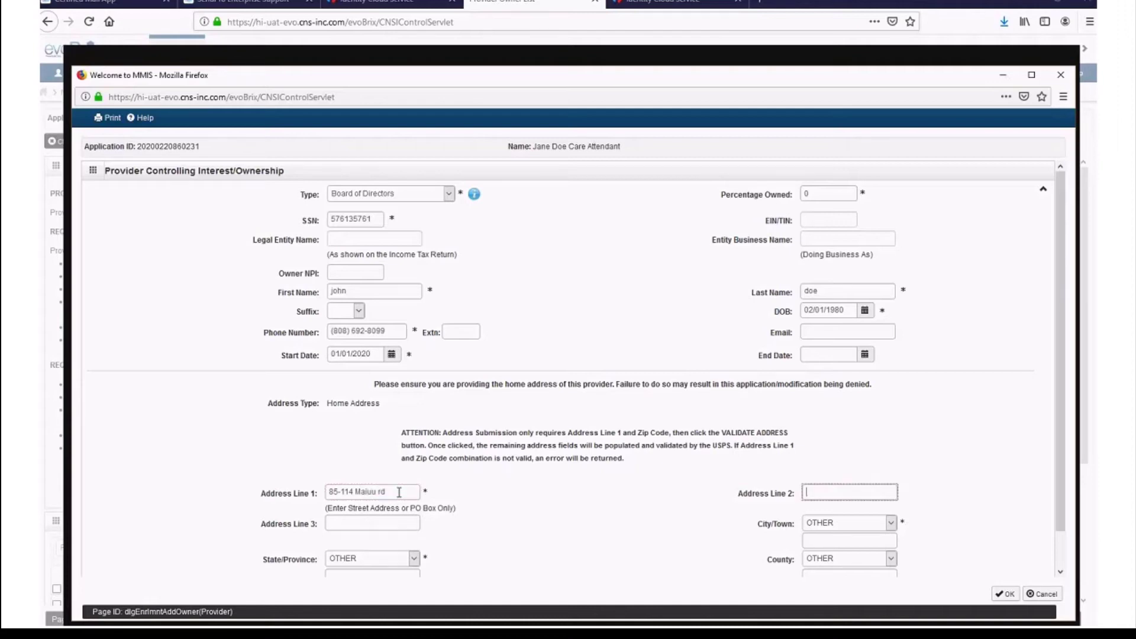
key(Tab)
key(Tab)
key(Tab)
key(shift+Tab)
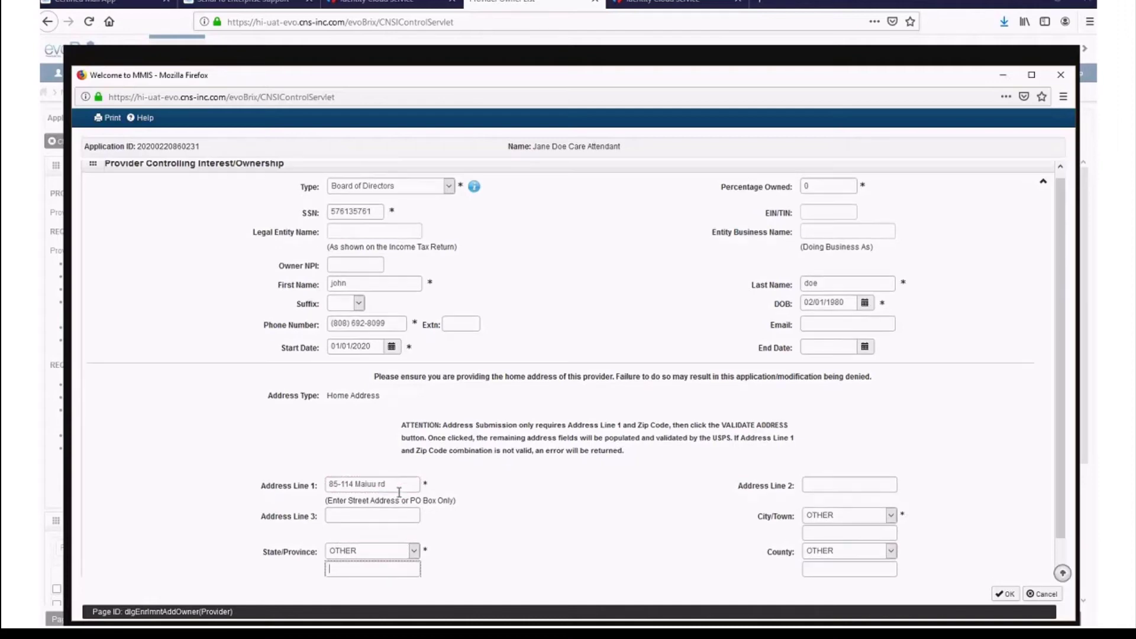
key(Tab)
key(Tab)
text(9679)
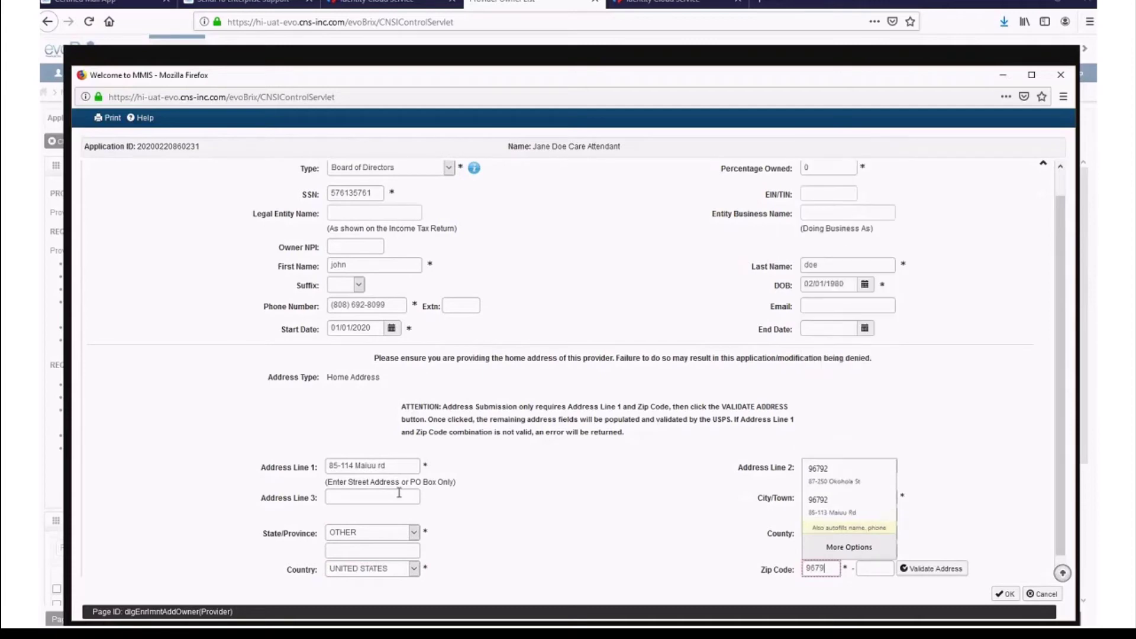
text(2)
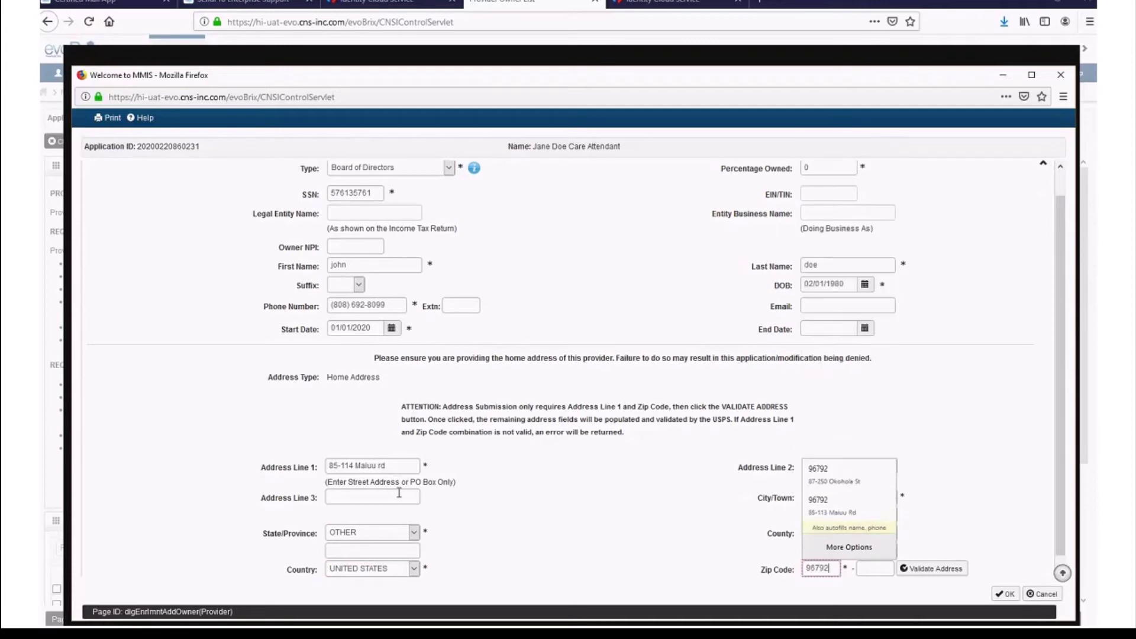
click(917, 569)
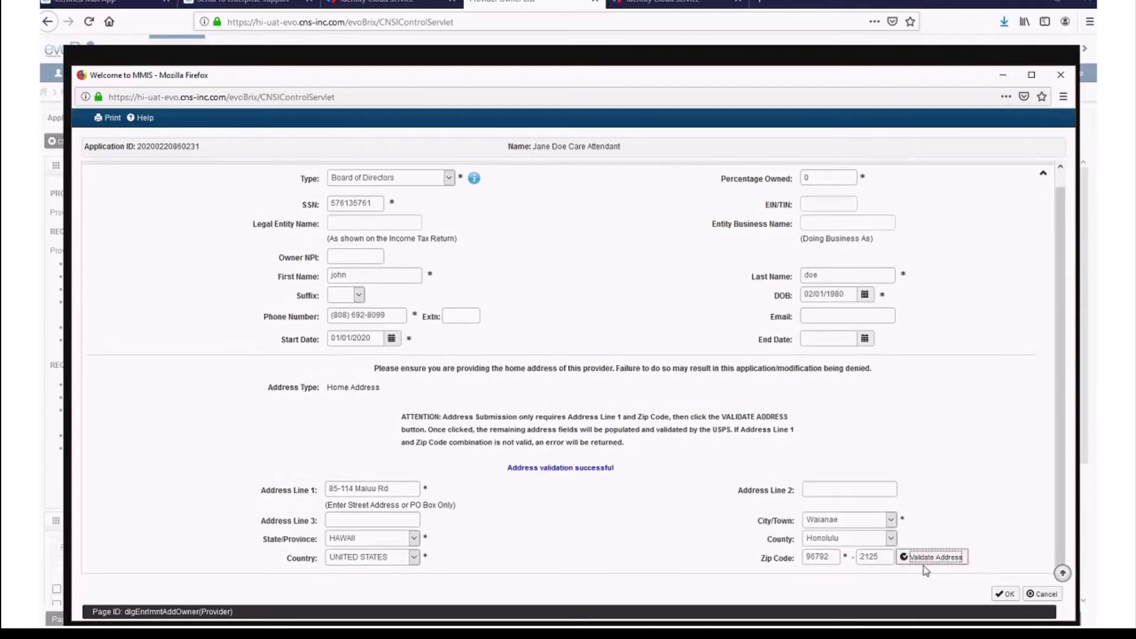
click(1004, 595)
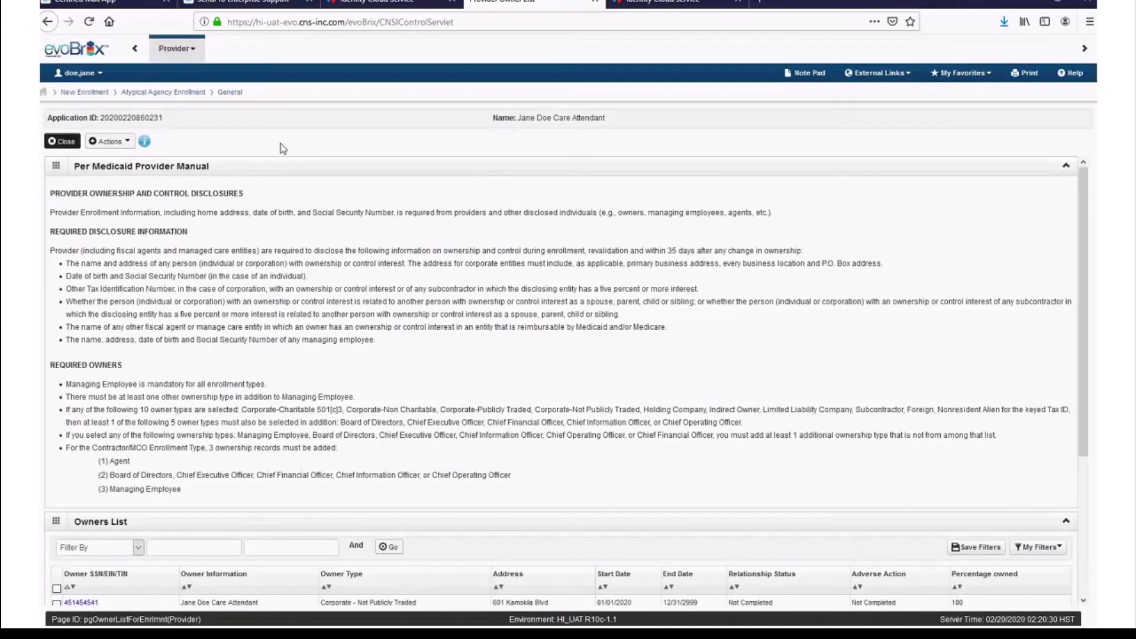
- On the owner relationships page, set every owner and associated-owner relation to None
scroll(457, 373, down, 1)
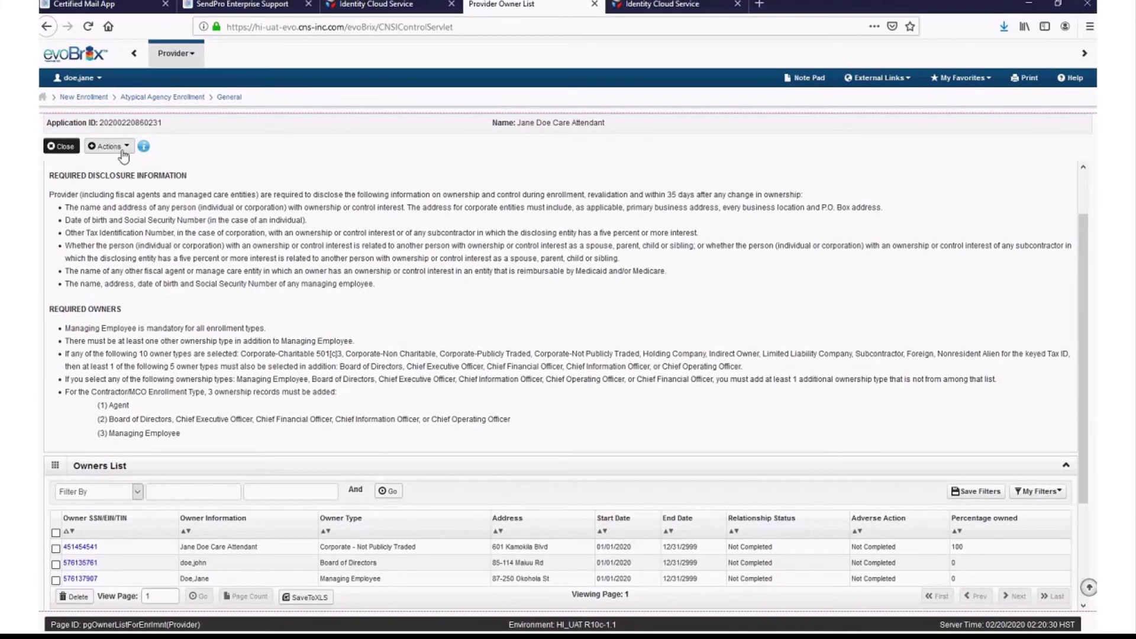
click(120, 143)
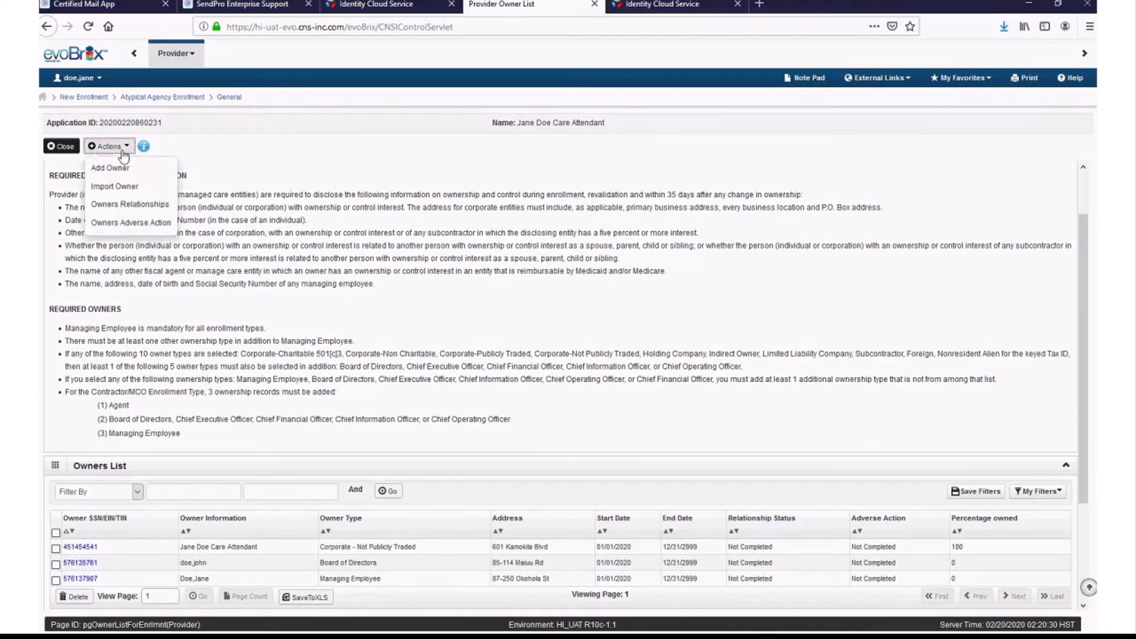
click(160, 209)
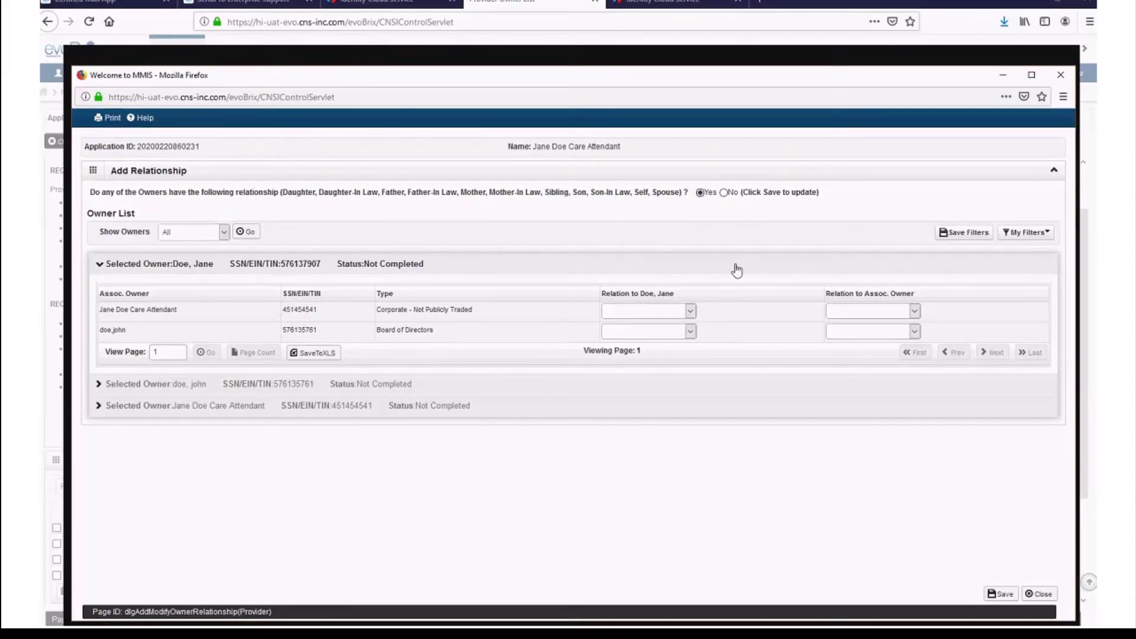
click(690, 312)
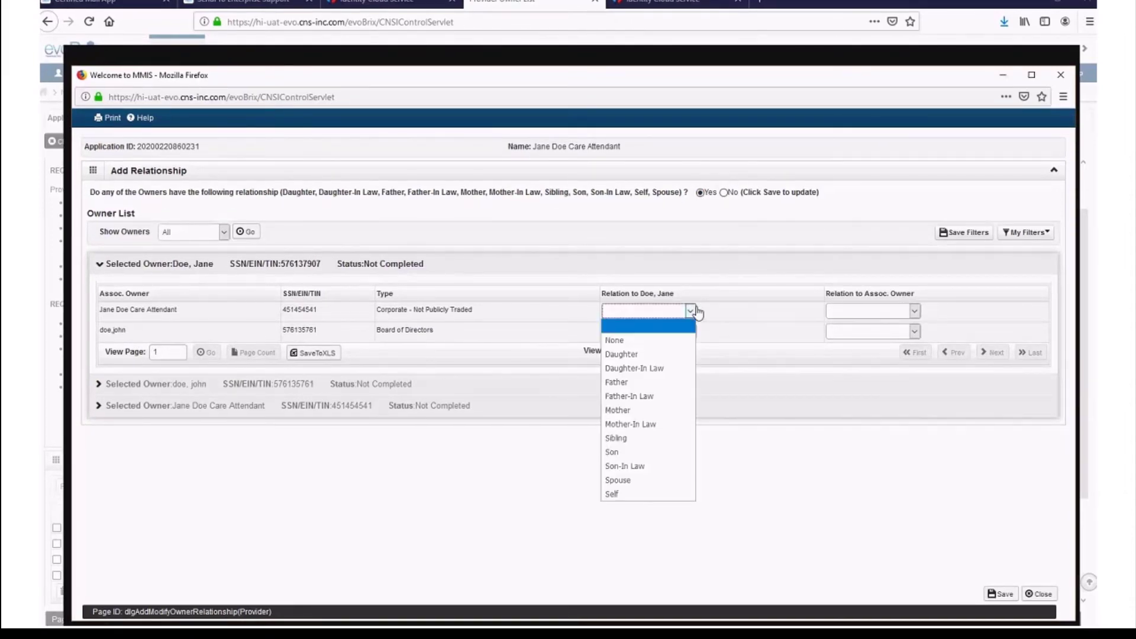
click(627, 344)
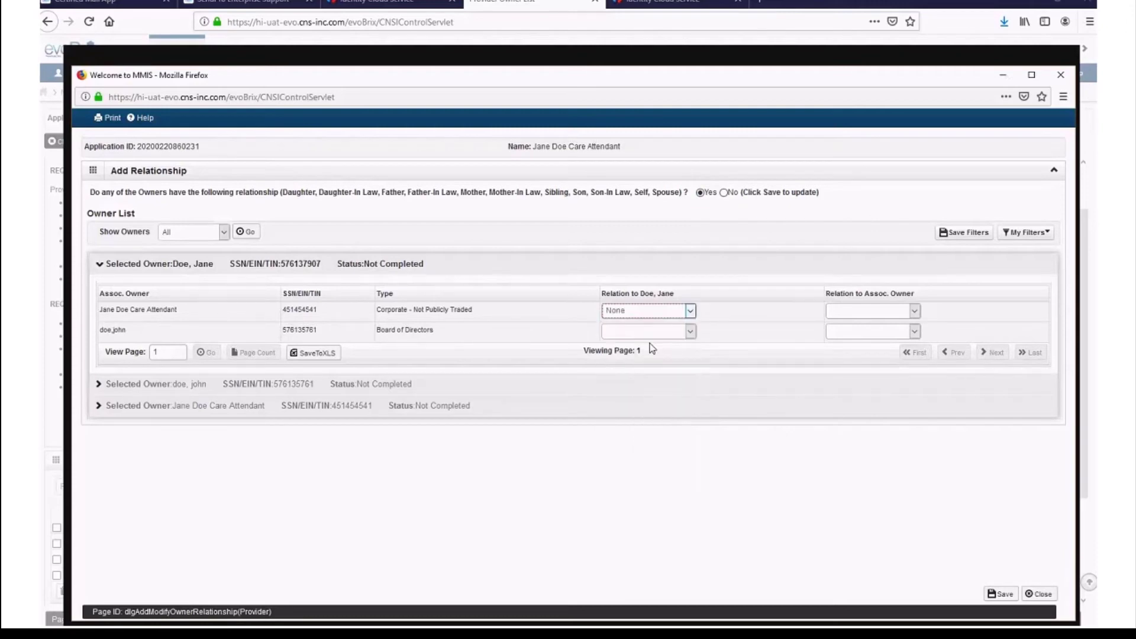
click(915, 311)
click(858, 341)
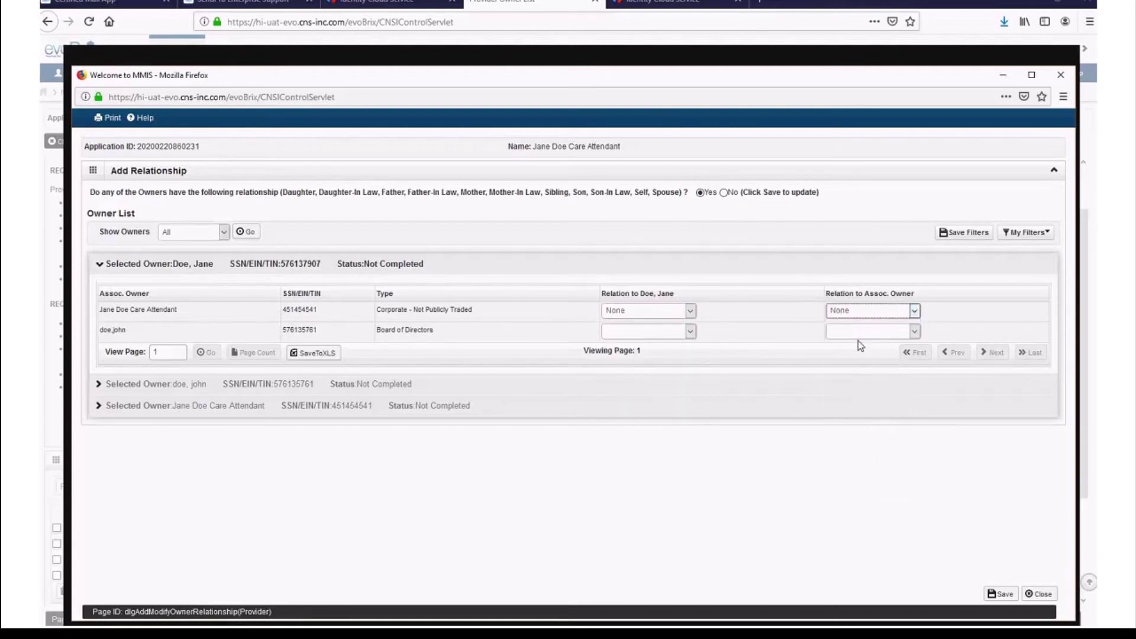
click(690, 332)
click(616, 361)
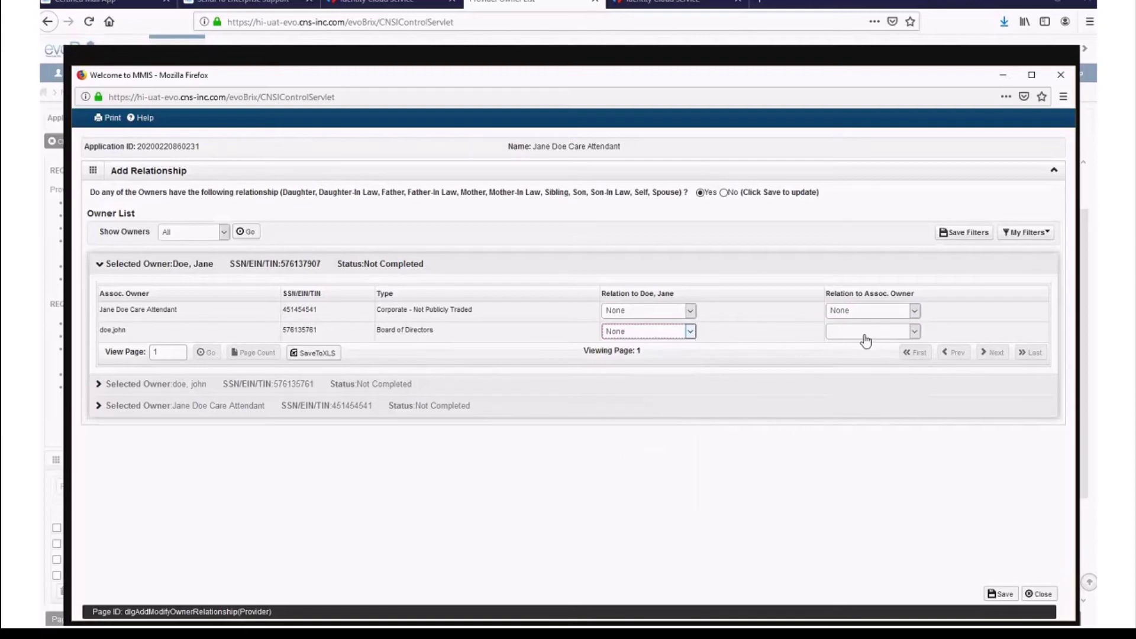
click(865, 332)
click(865, 362)
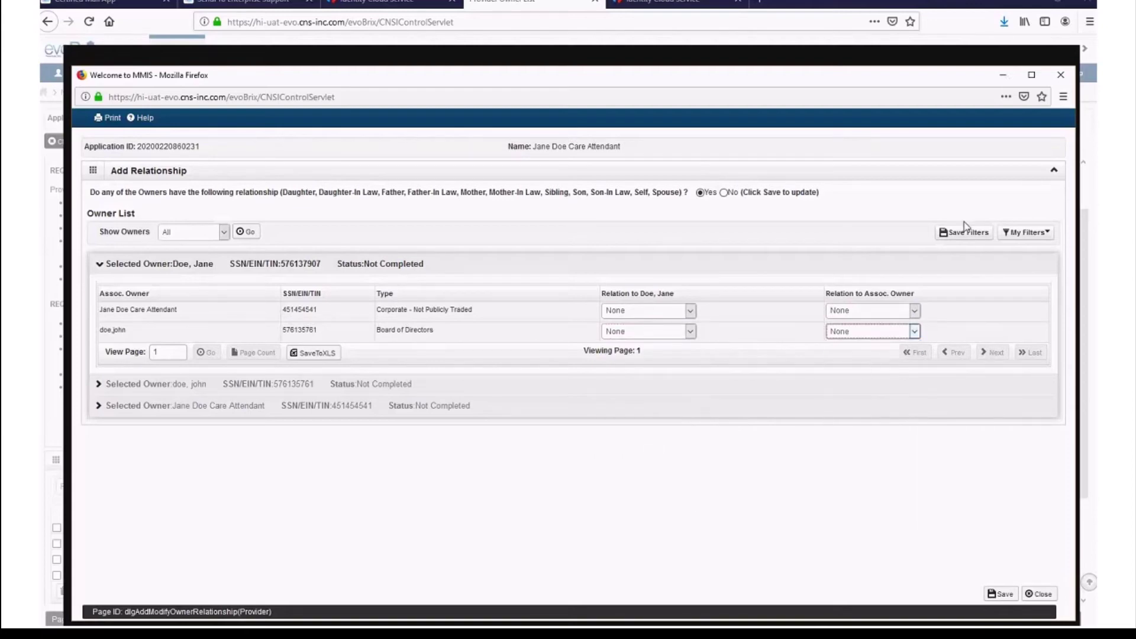
- Answer No to the owner relationship question, save and confirm, then close the window
click(723, 193)
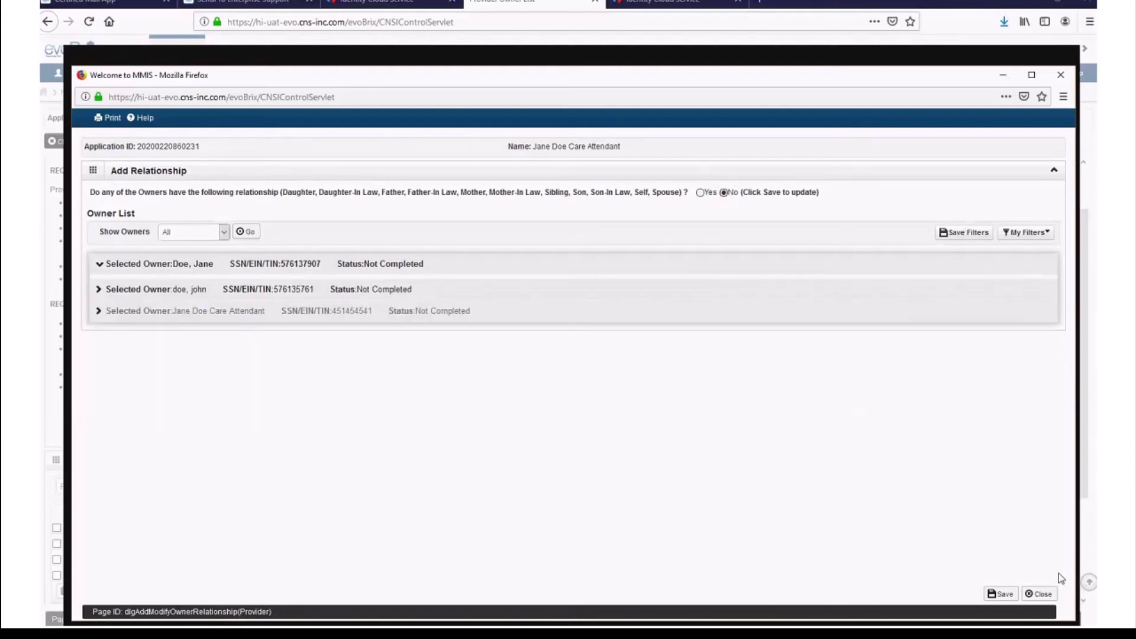
click(1005, 593)
click(616, 320)
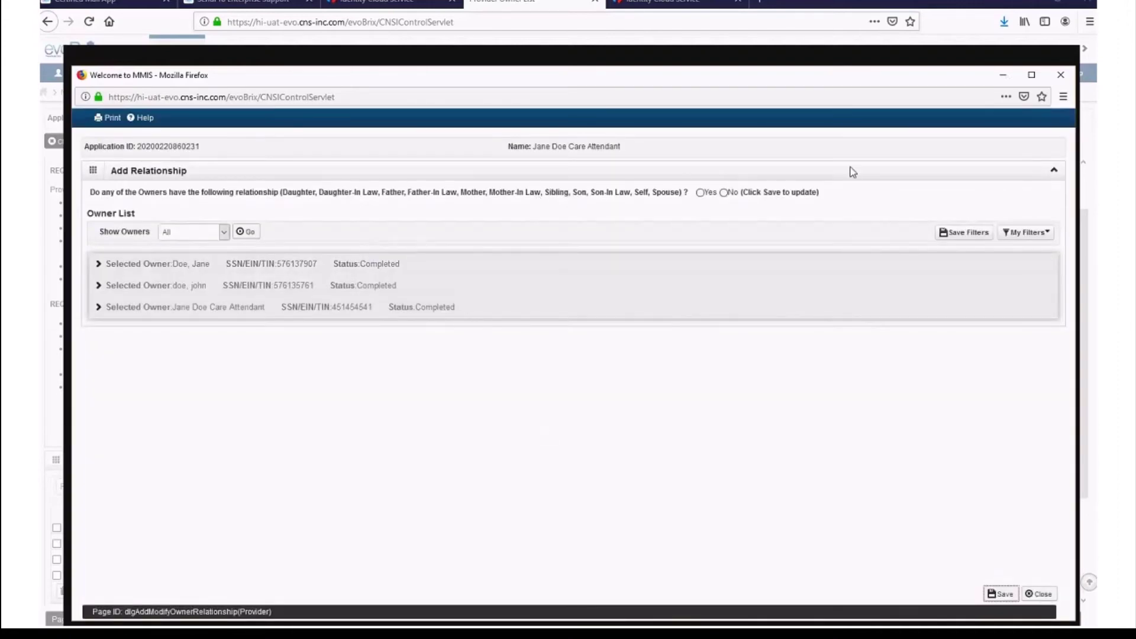
click(1039, 594)
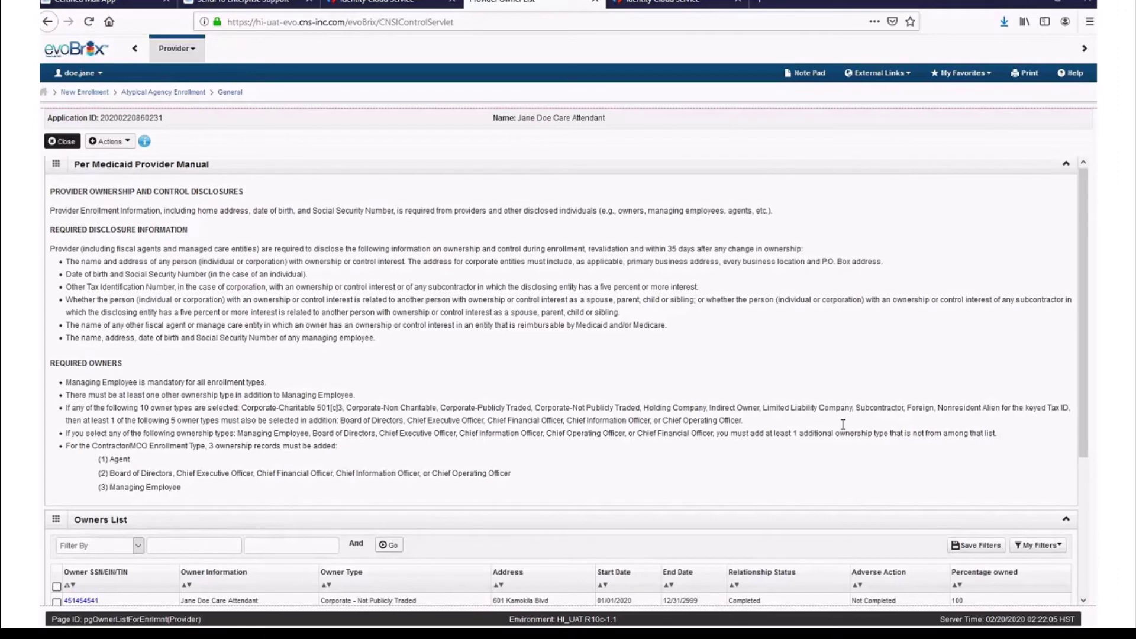
- In Owners Adverse Action, answer No for each owner and save the answers
scroll(843, 425, down, 3)
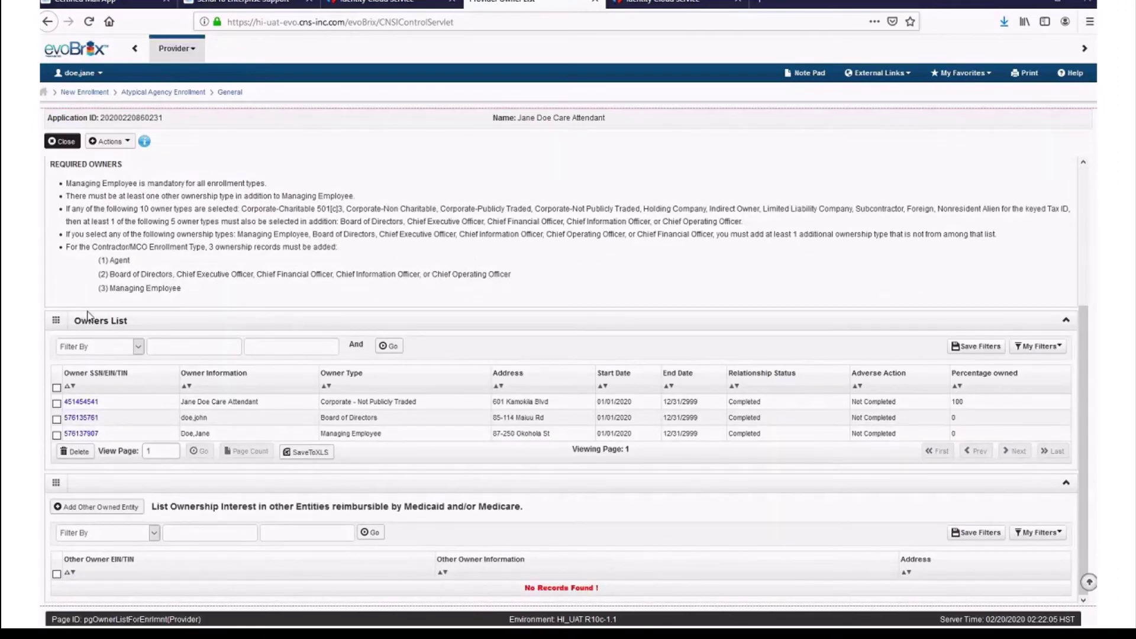
click(123, 144)
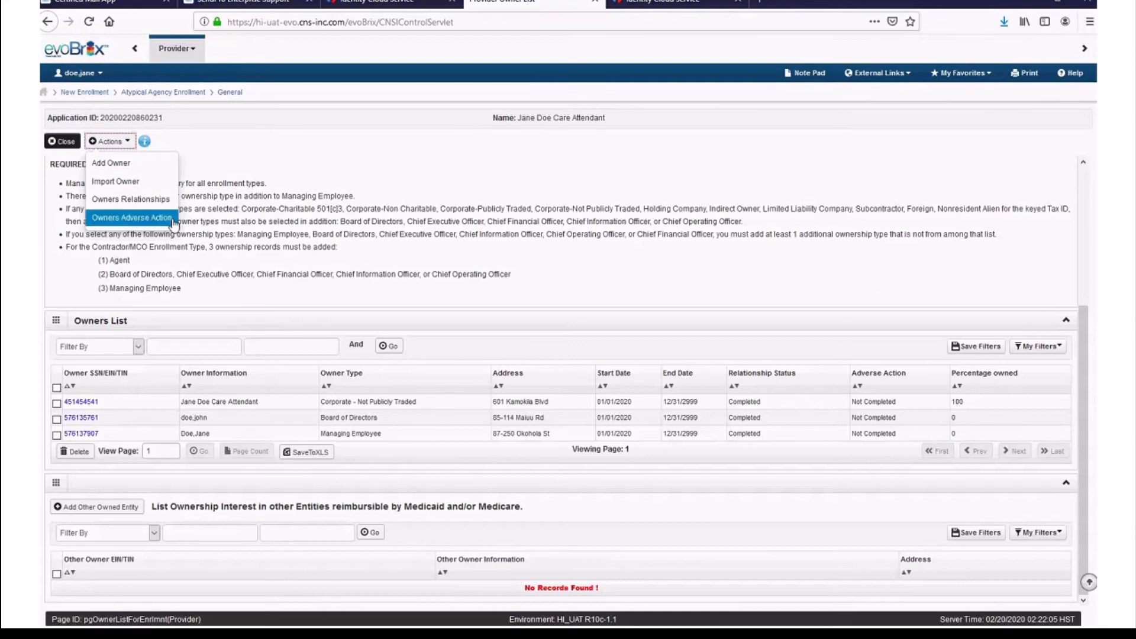
click(131, 218)
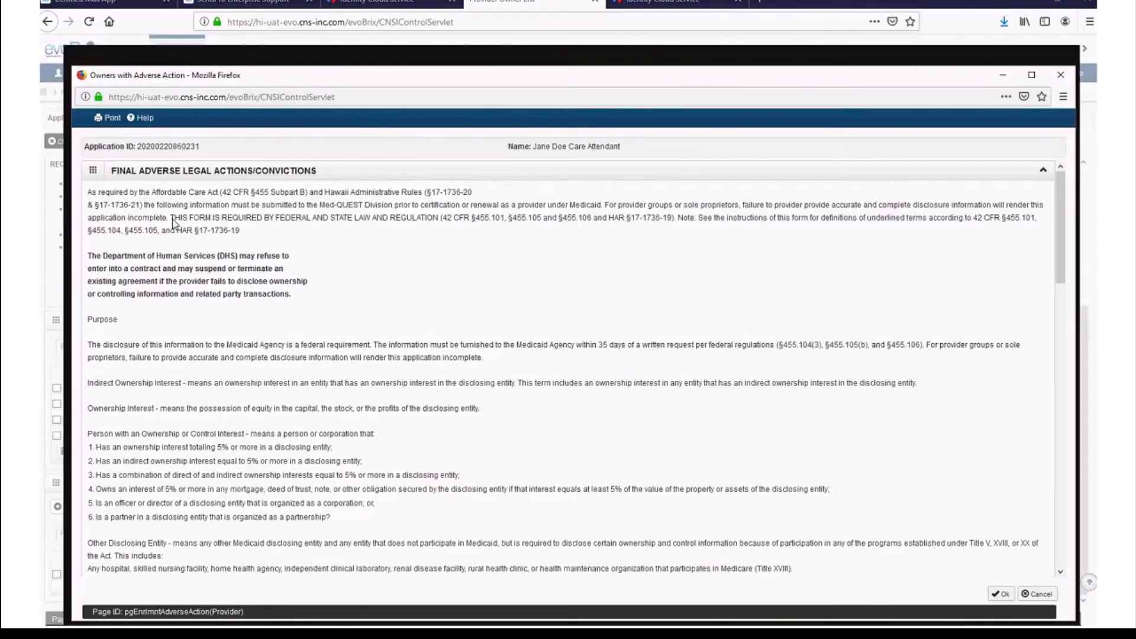
click(1036, 76)
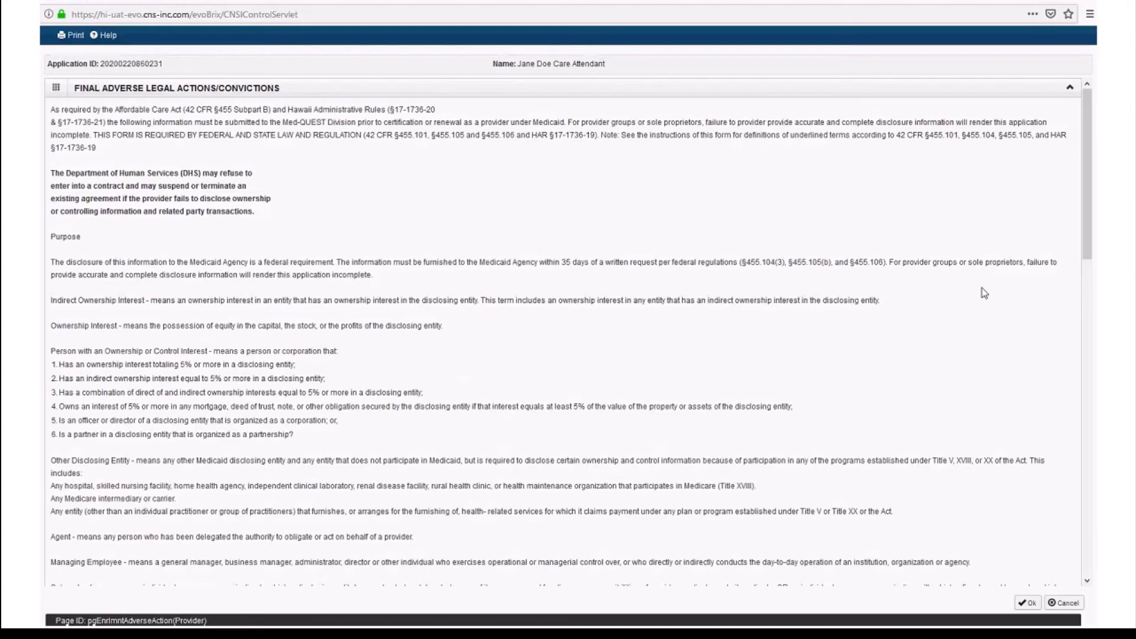
scroll(956, 390, down, 1)
scroll(974, 418, down, 5)
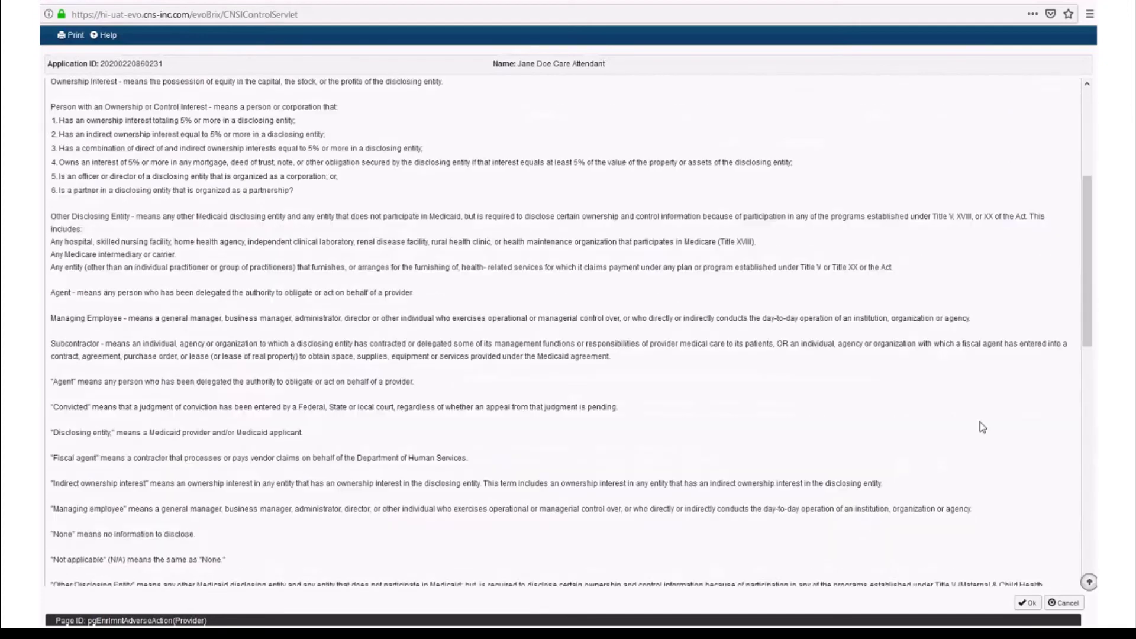
scroll(985, 427, down, 3)
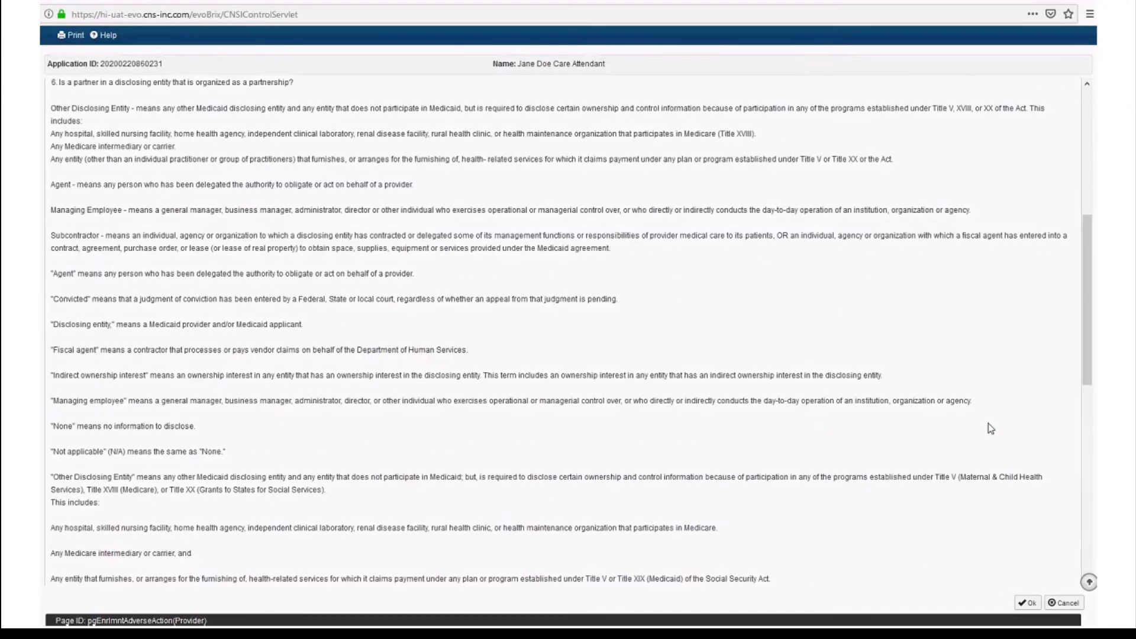
scroll(989, 429, down, 6)
scroll(990, 431, down, 1)
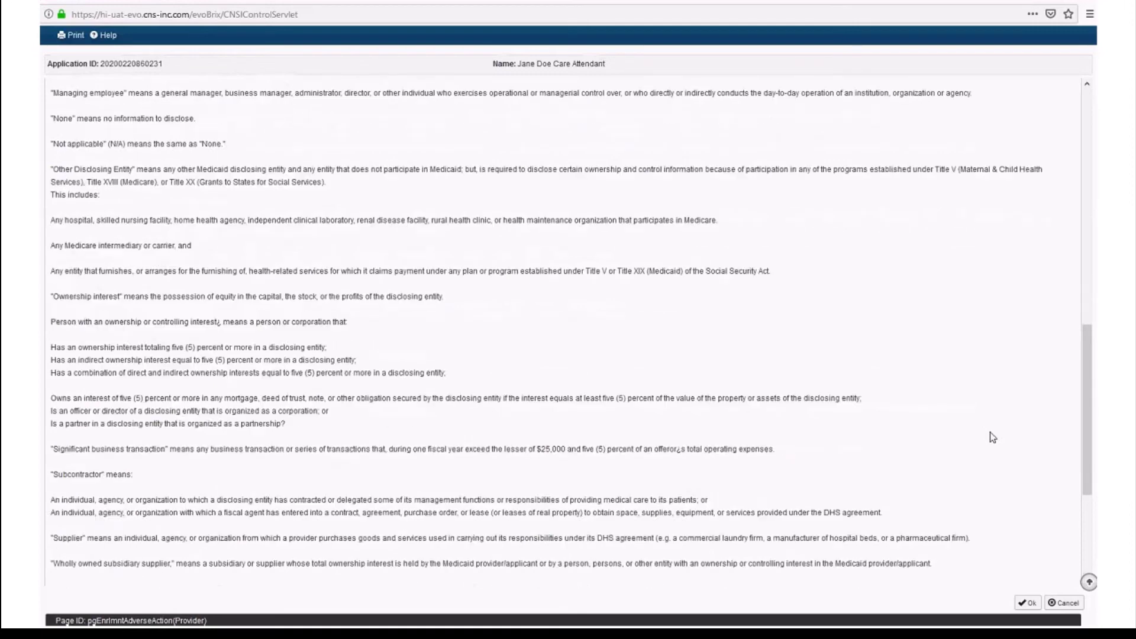
scroll(989, 436, down, 5)
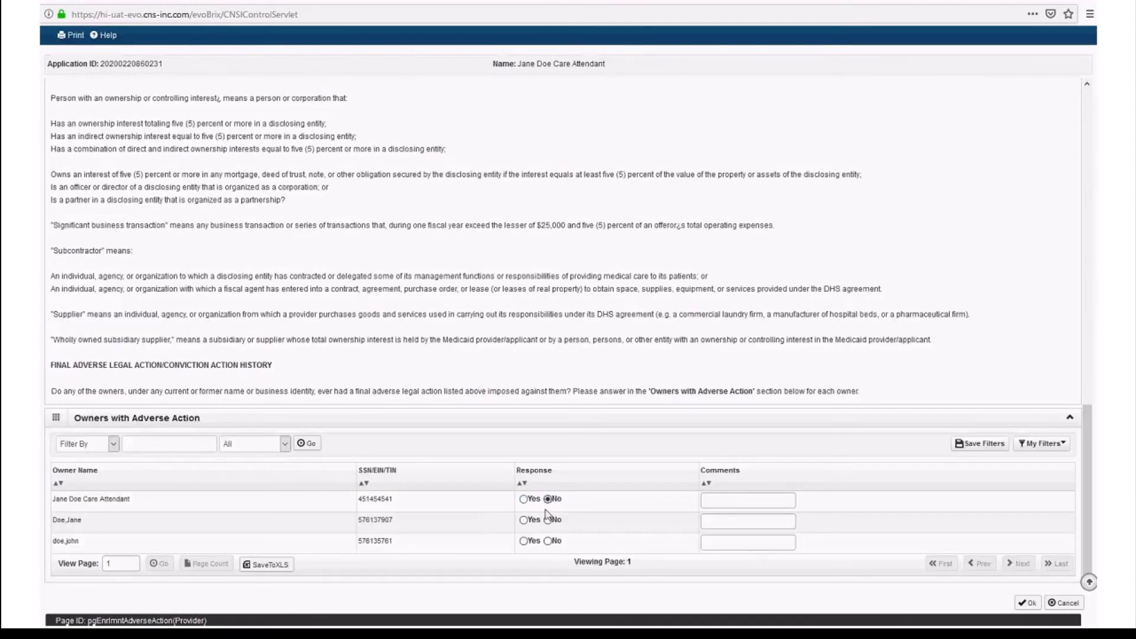
click(548, 520)
click(548, 541)
click(1036, 607)
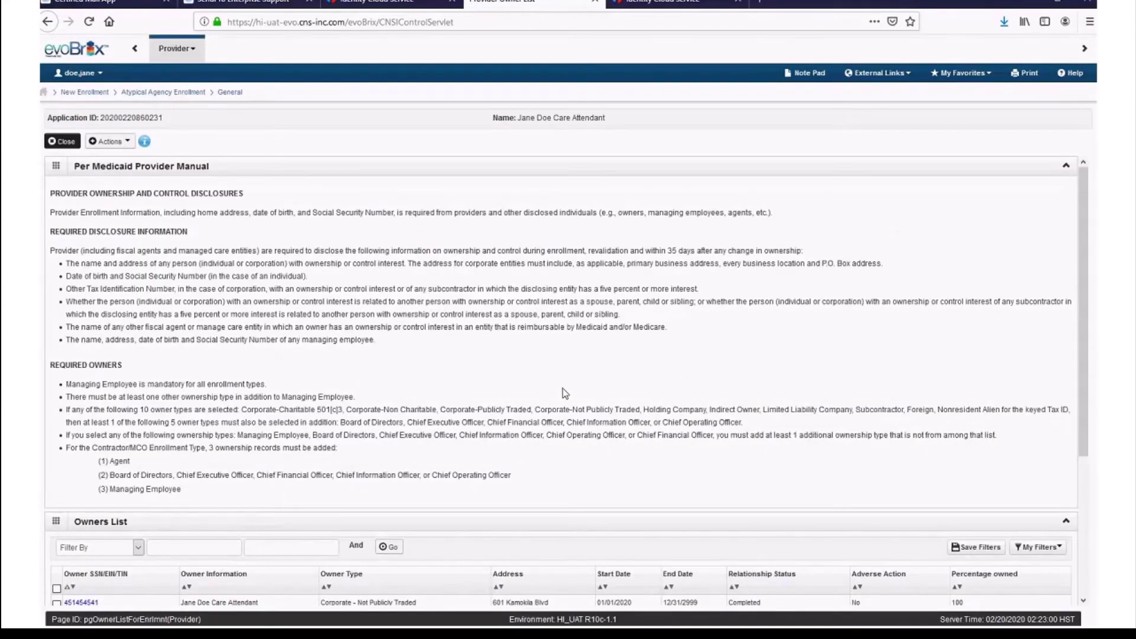
- Close the ownership details page and open Step 9's taxonomy details
scroll(562, 389, down, 3)
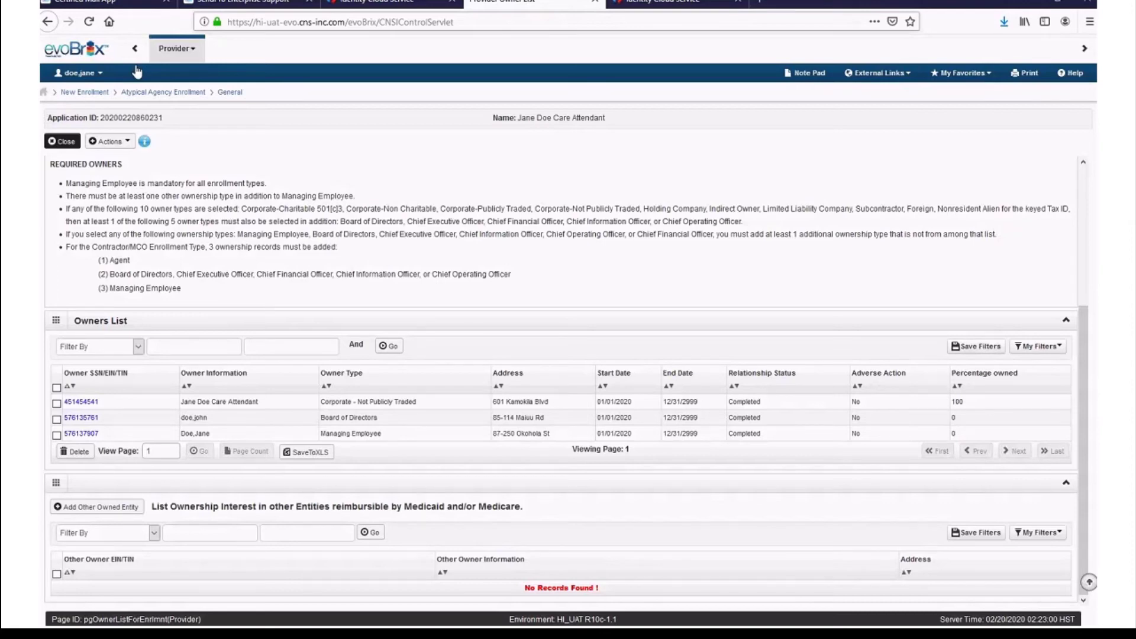
click(55, 144)
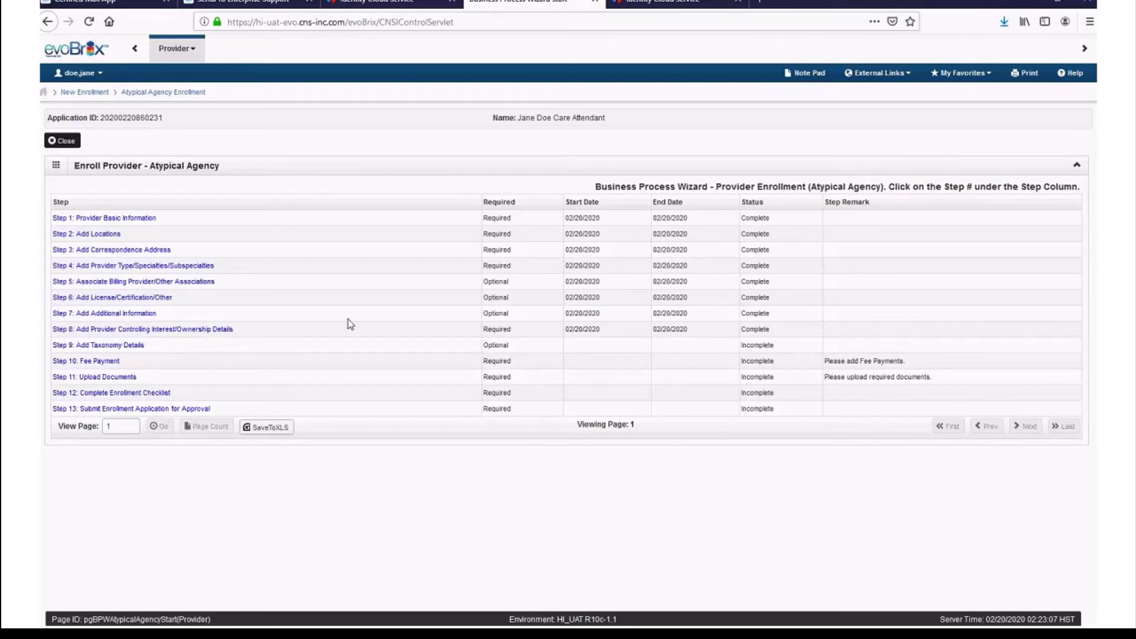
click(137, 352)
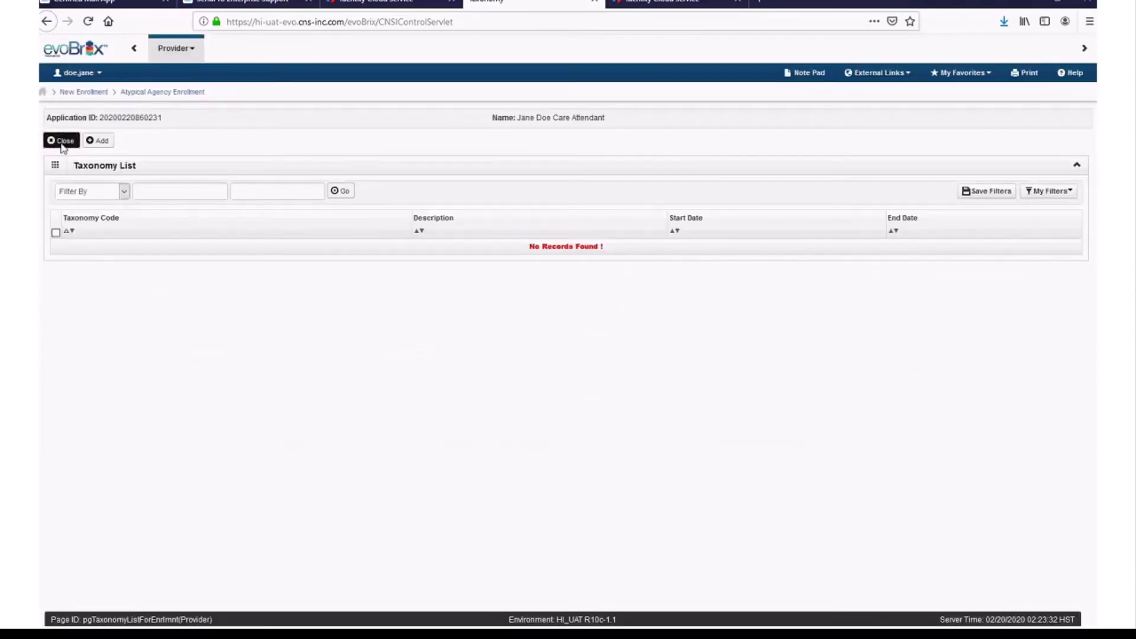
- Close the empty Step 9 Taxonomy List to return to the enrollment wizard
click(64, 144)
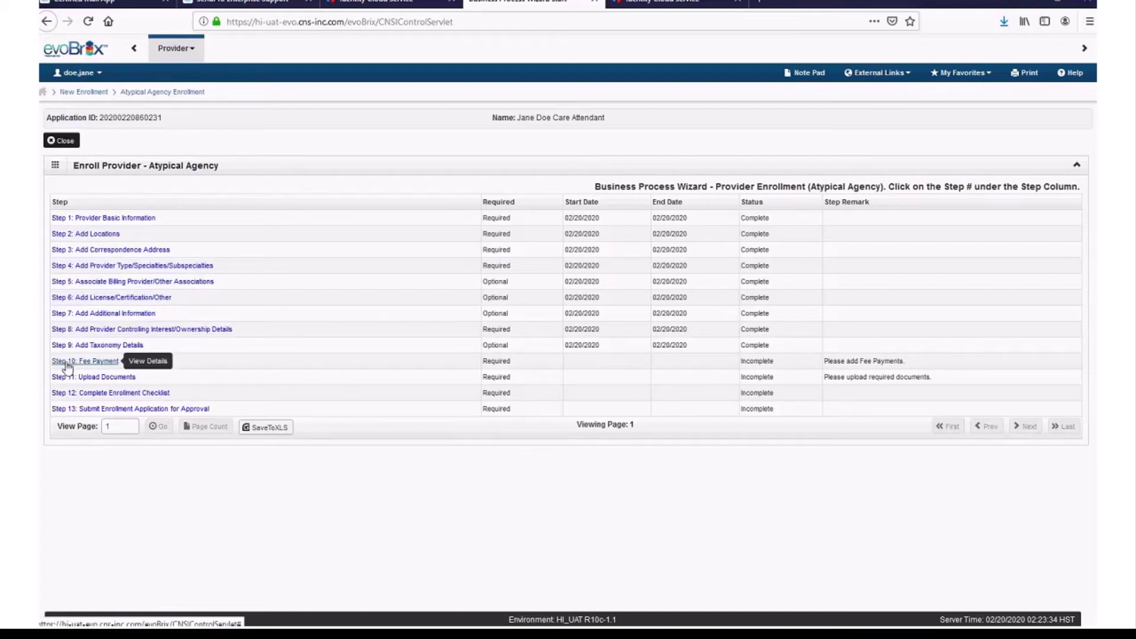
- Add a Pay Fee payment to Med-QUEST in Step 10, then go to Step 11 Upload Documents
click(84, 364)
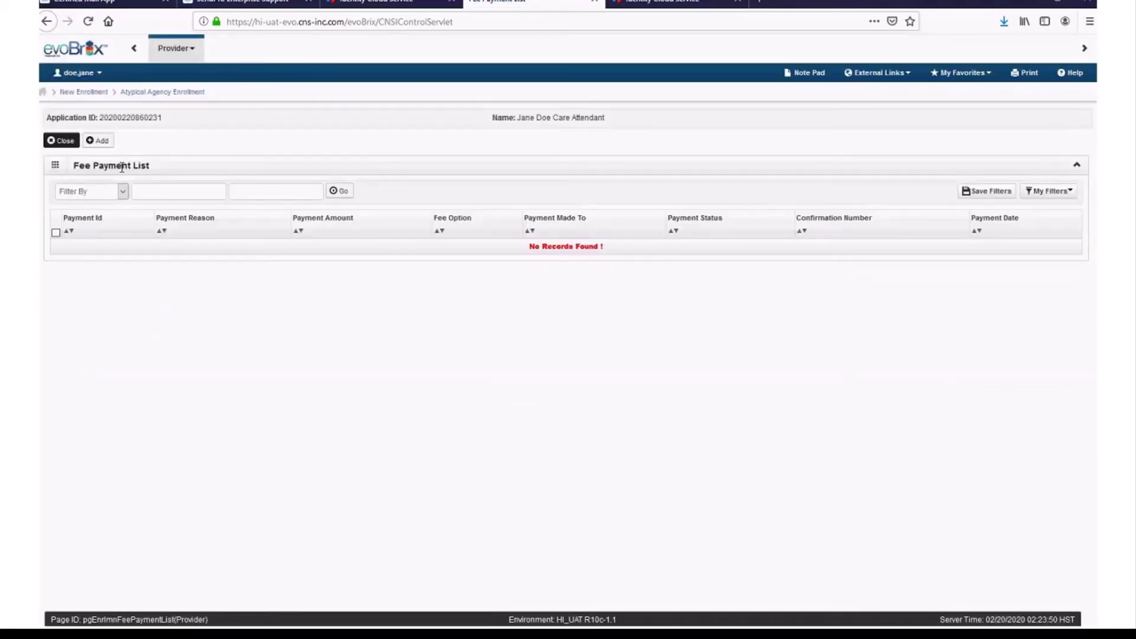
click(102, 142)
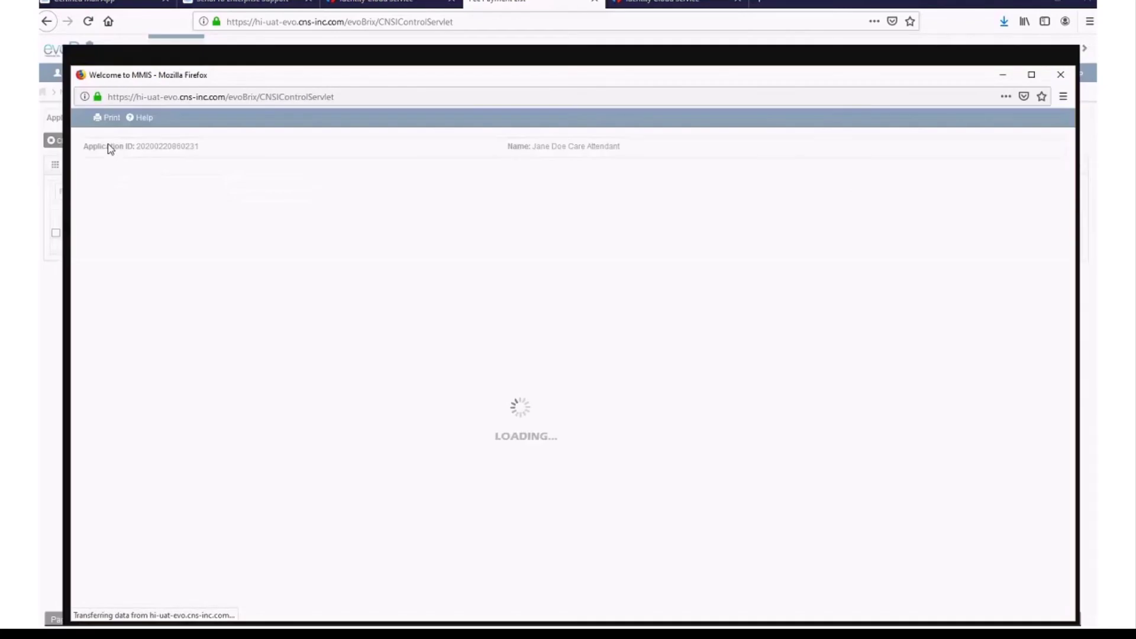
click(1031, 76)
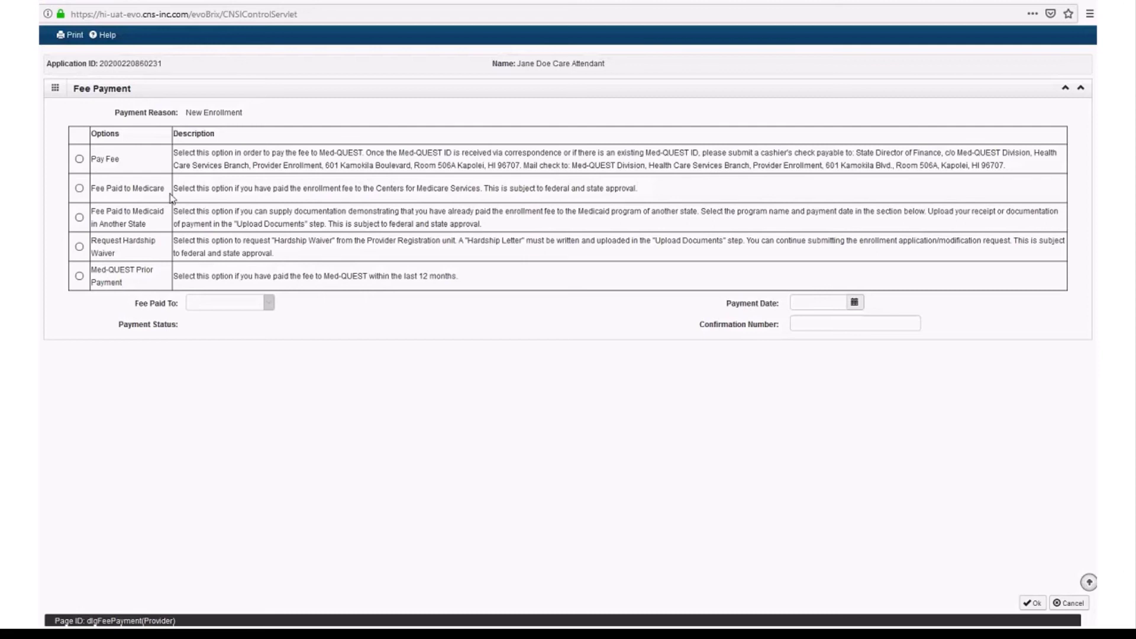
click(79, 158)
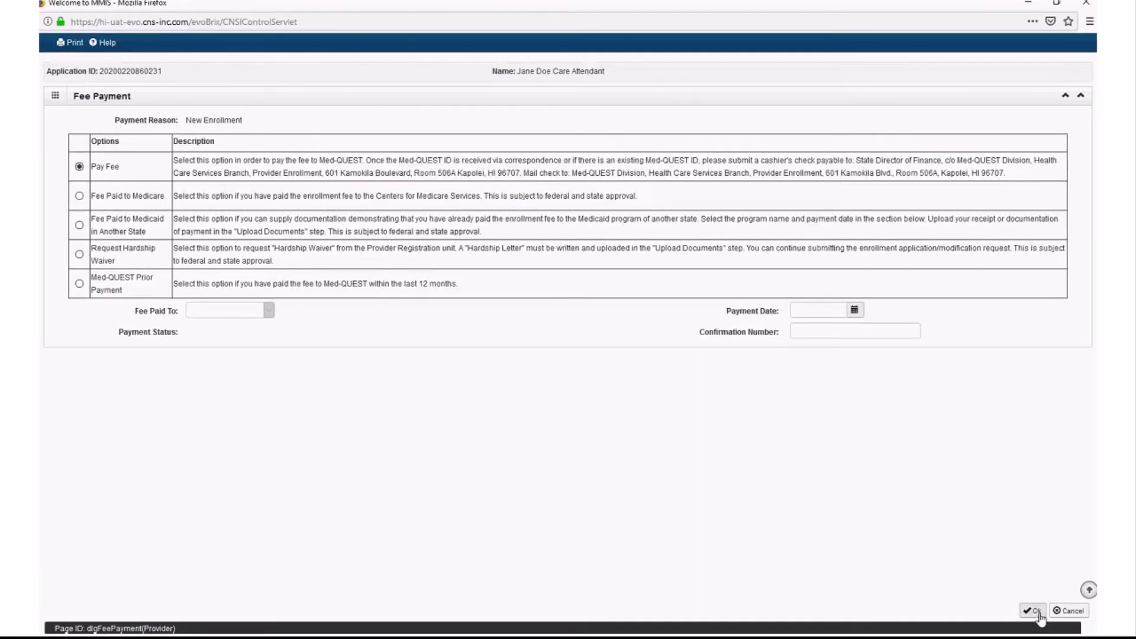
click(1039, 613)
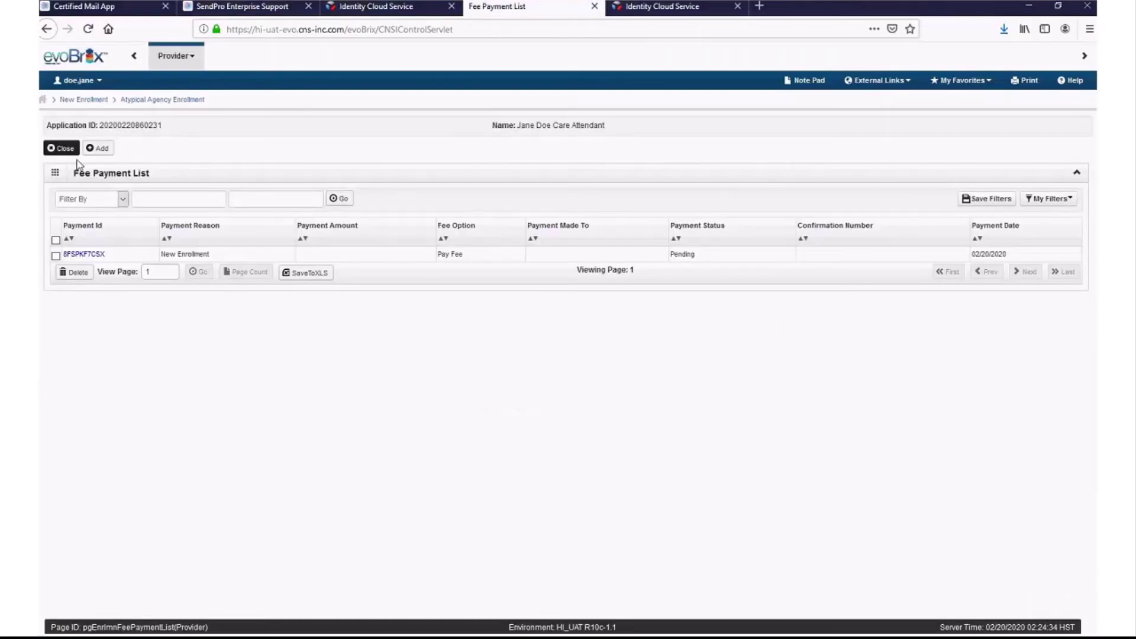
click(62, 148)
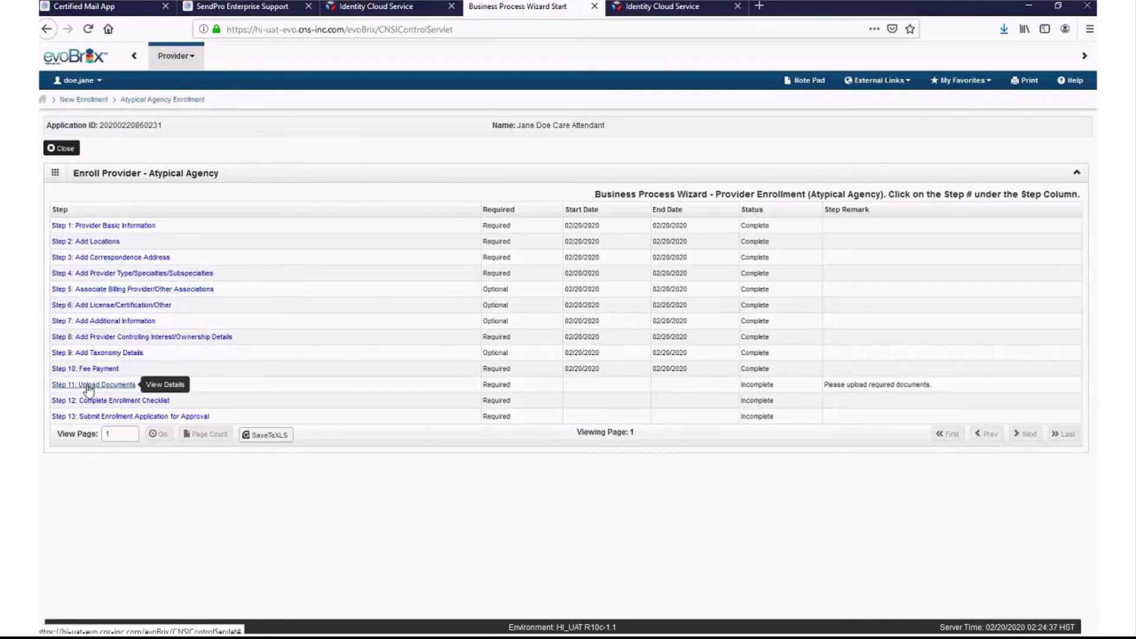
click(89, 386)
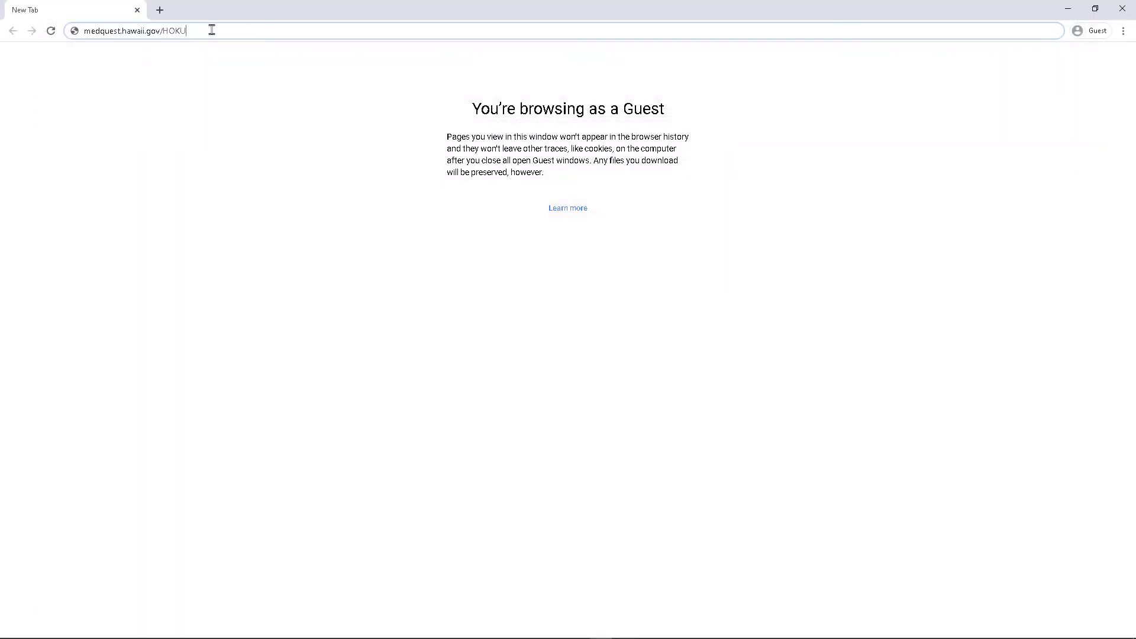
- From the Med-QUEST HOKU page Resources, open and scroll the Licenses, Certificates and Documents by Provider Type PDF
key(Return)
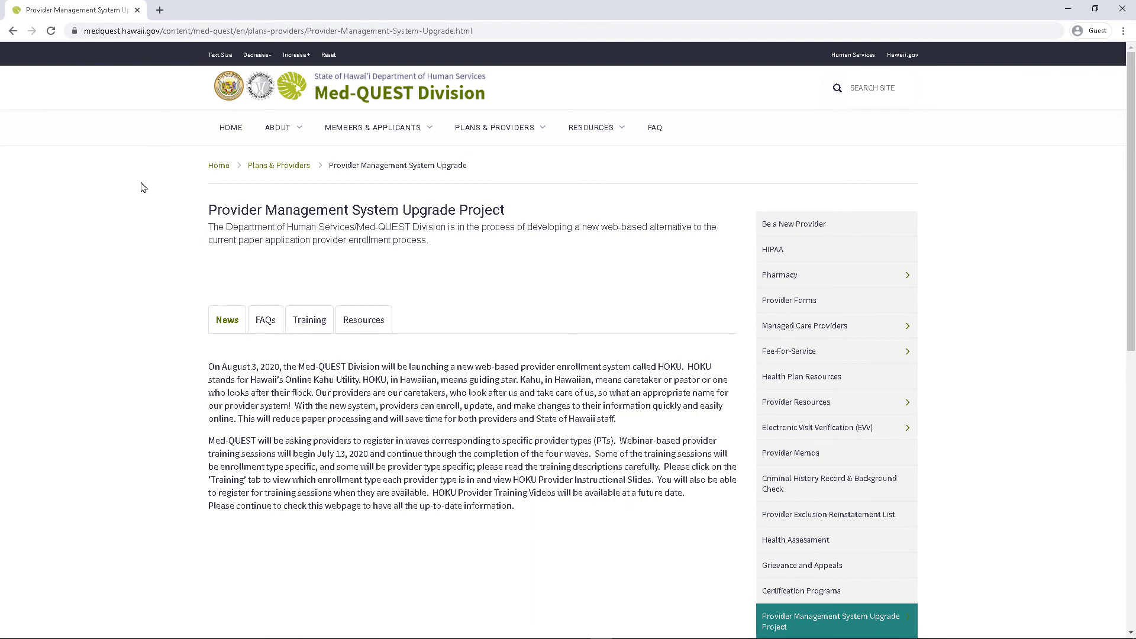
click(361, 325)
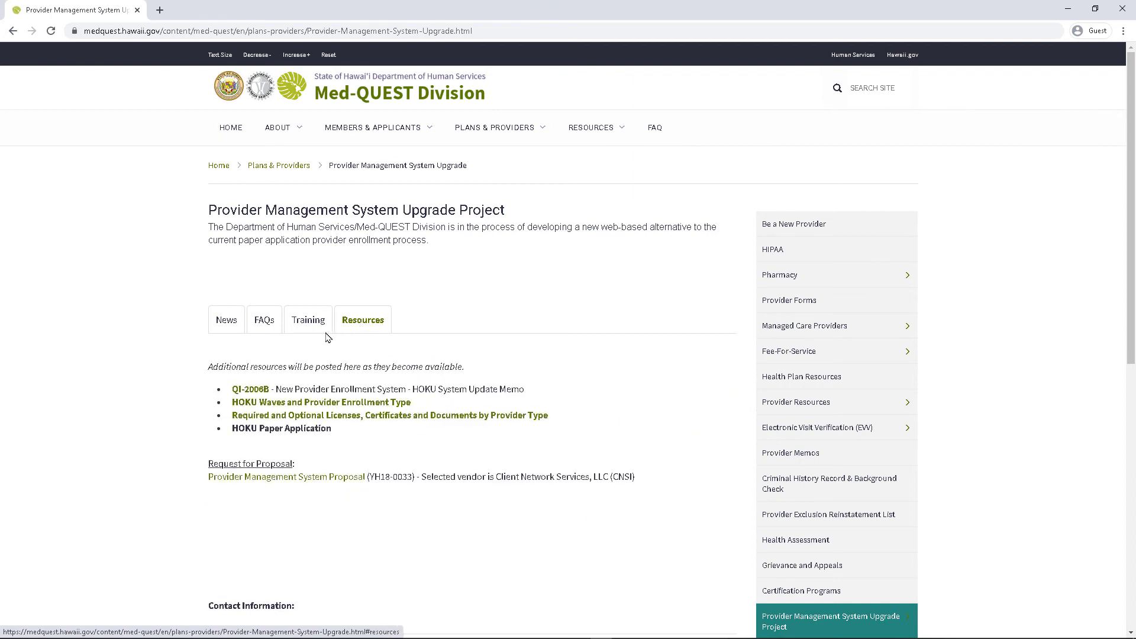
click(247, 416)
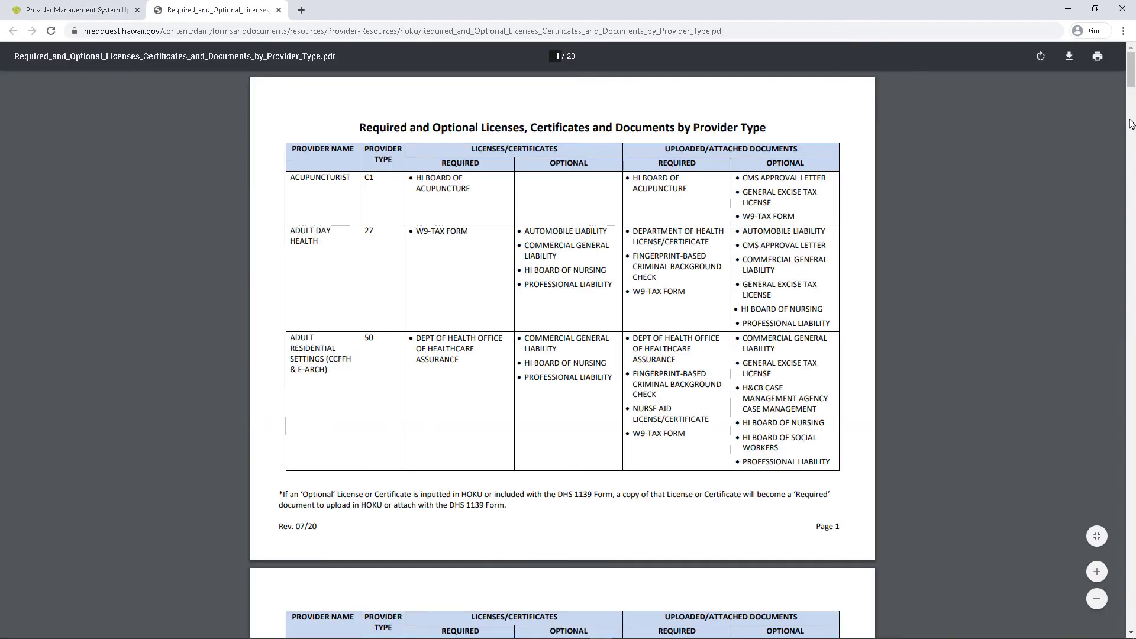
drag(1132, 75, 1132, 213)
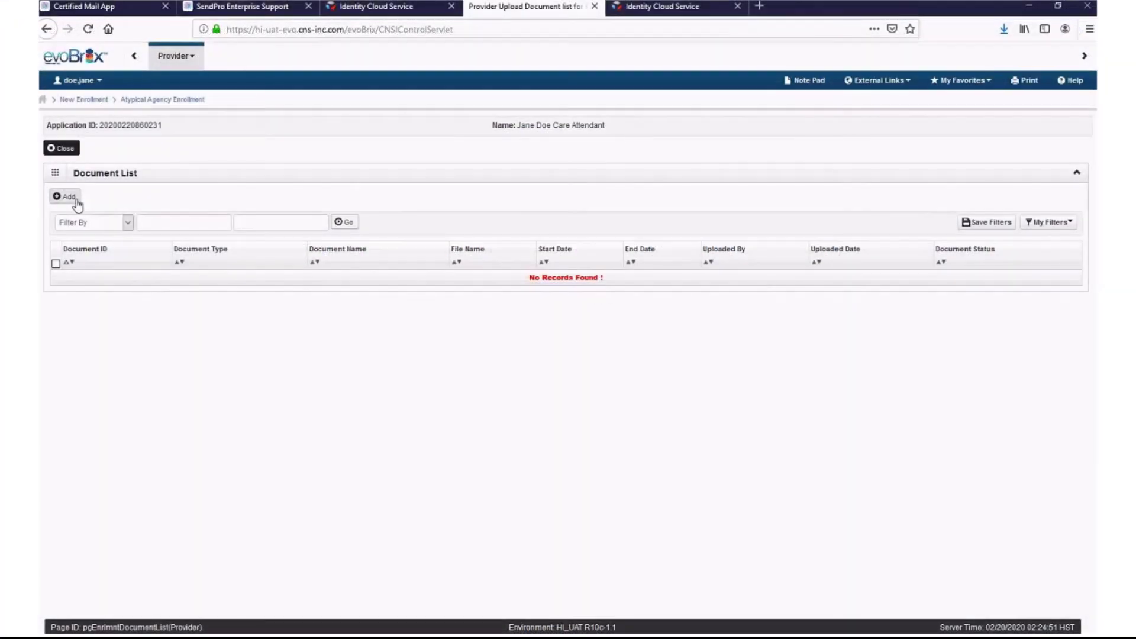
- Attach TEST Document.docx as a Fee Verification document, the Fee Payment Receipt
click(77, 202)
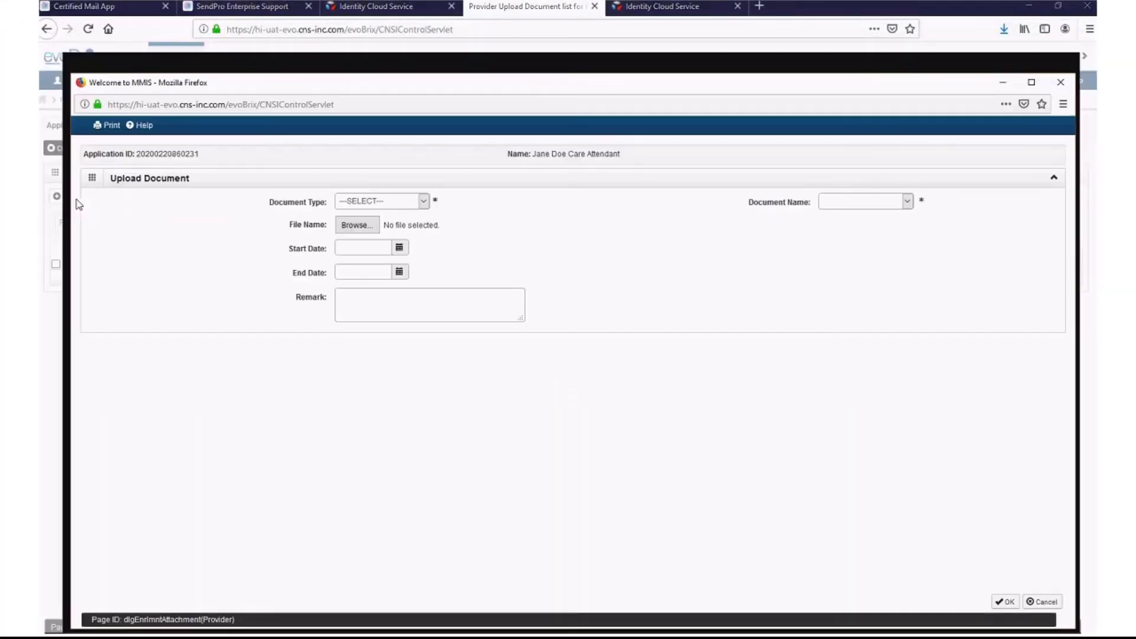
click(424, 207)
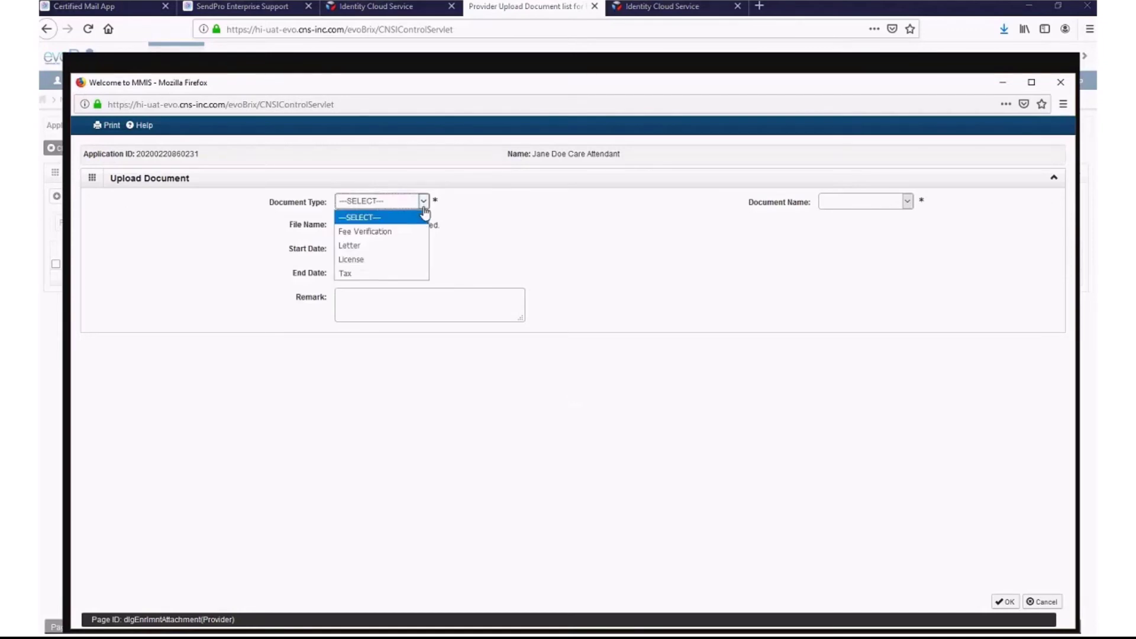
click(419, 235)
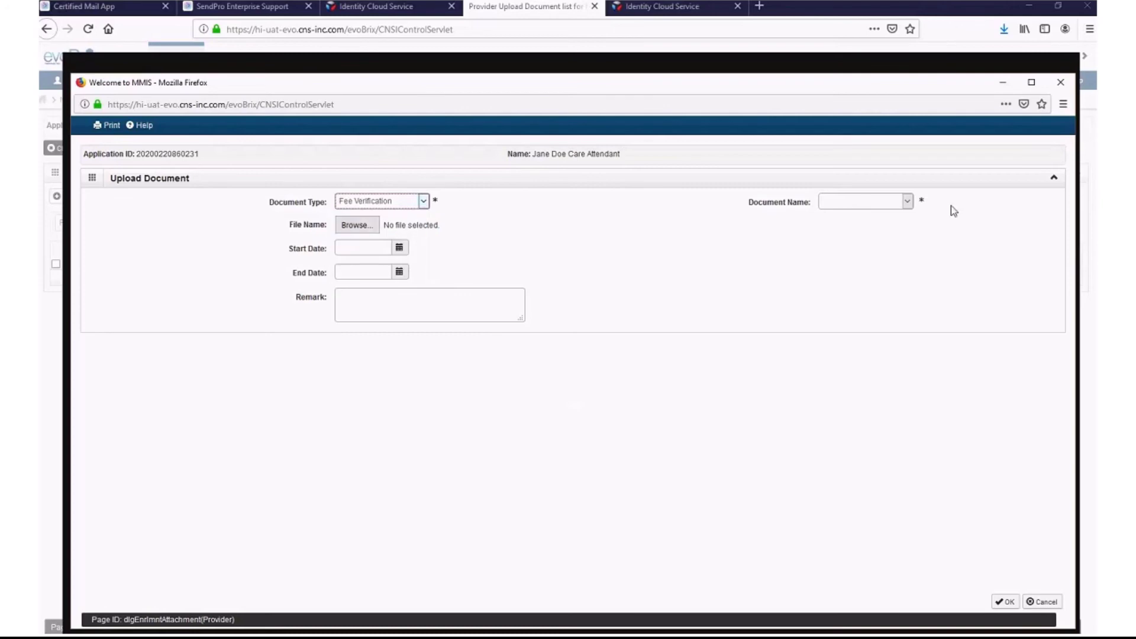
click(904, 204)
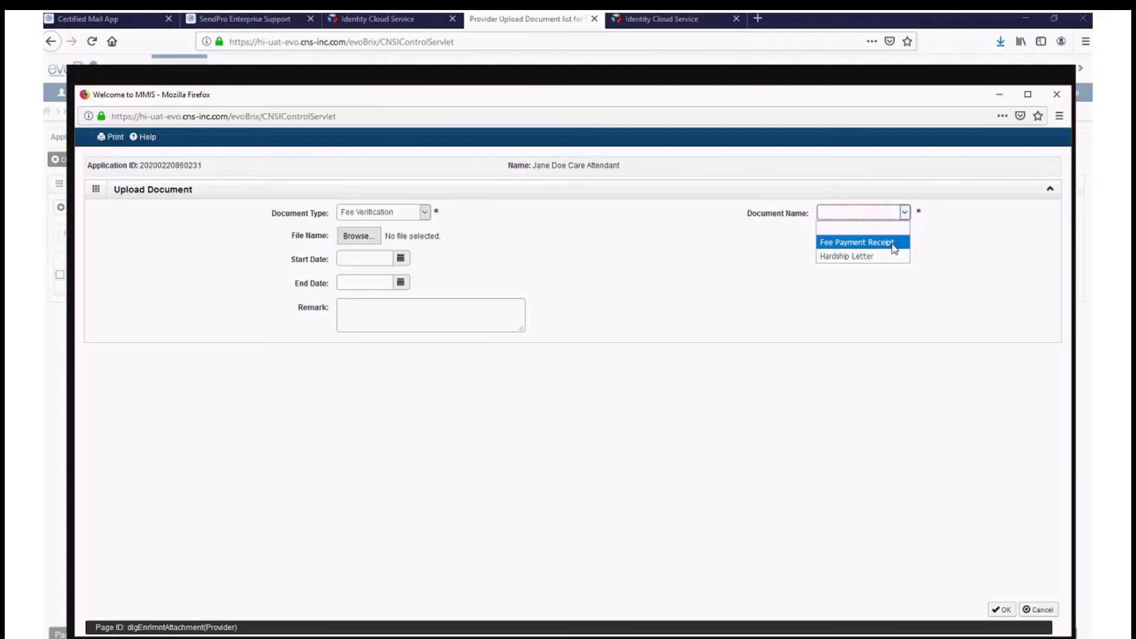
click(362, 236)
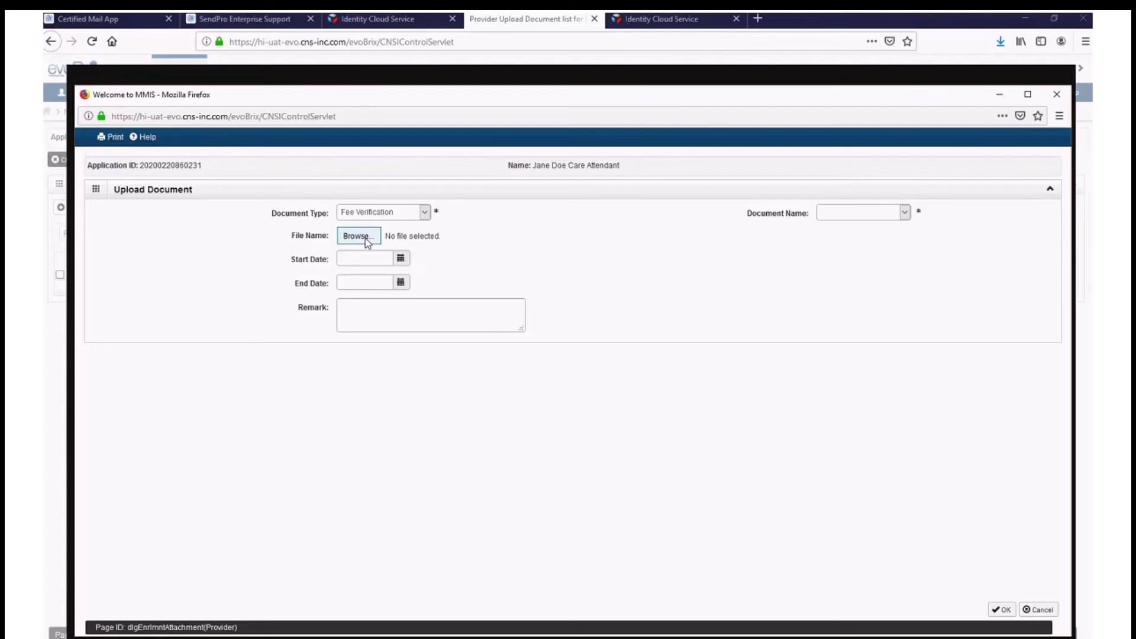
click(358, 258)
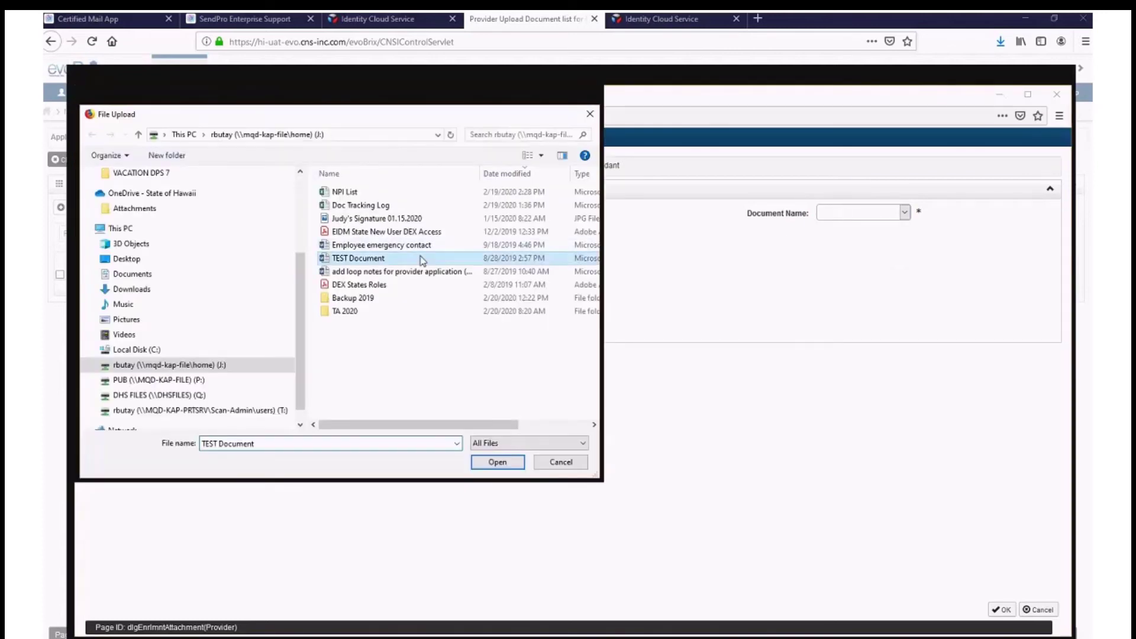
click(498, 462)
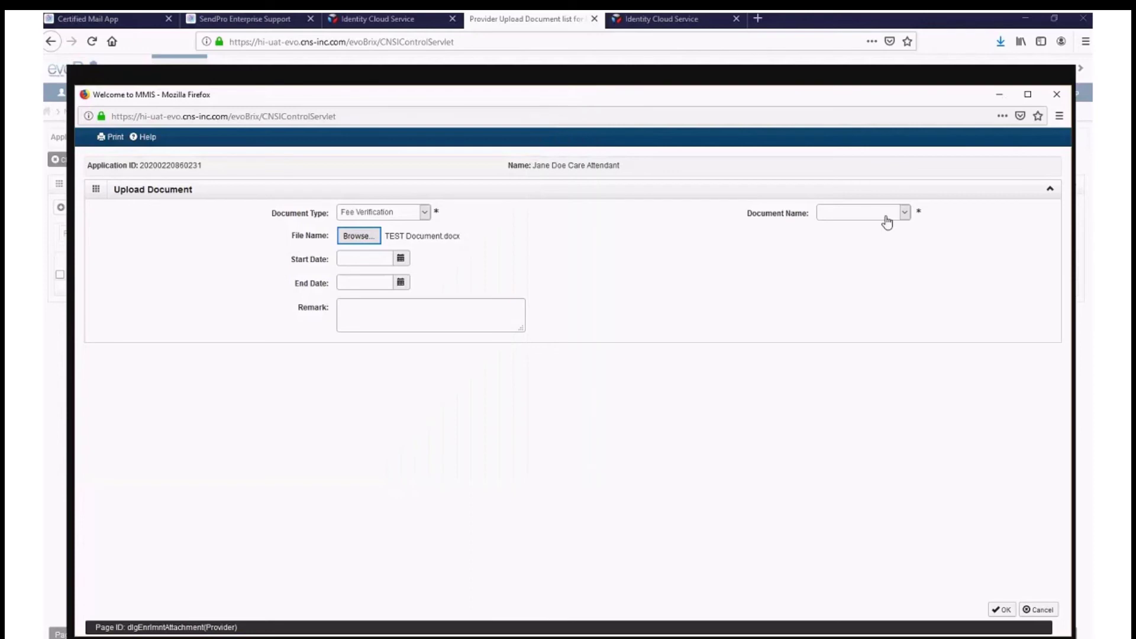
- Upload TEST Document.docx as a License document named Comprehensive General Liability
click(381, 212)
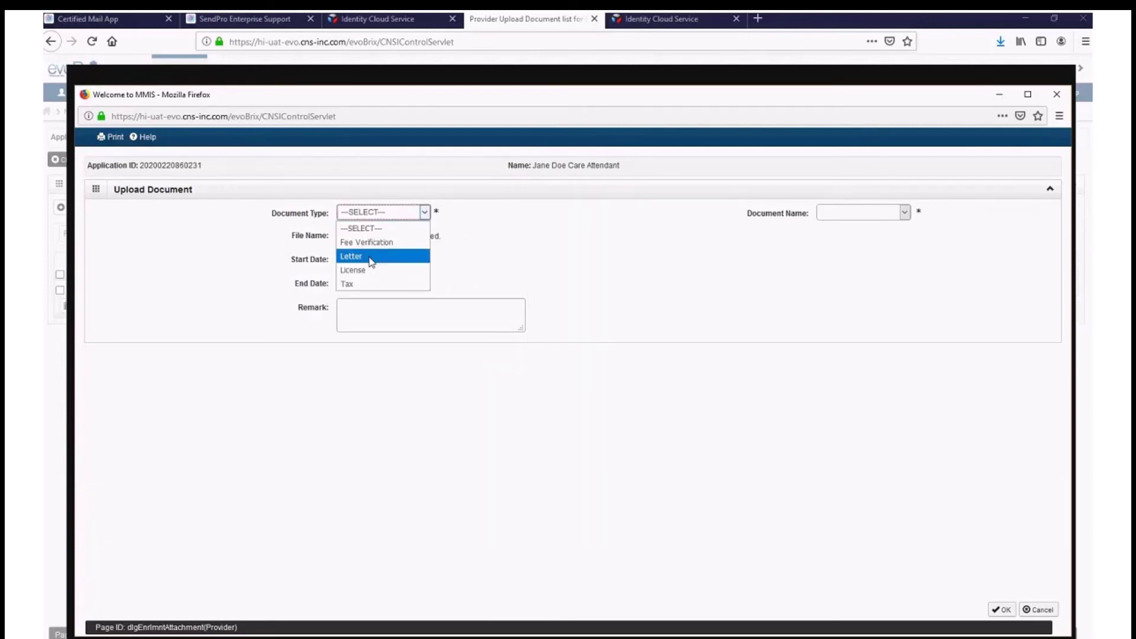
click(371, 271)
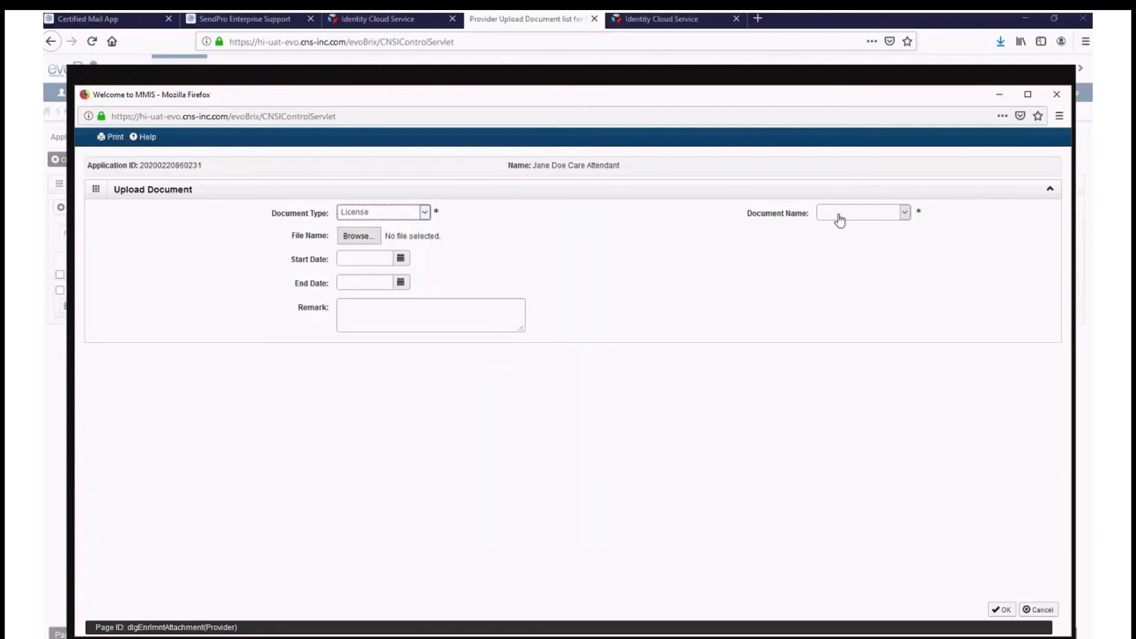
click(857, 216)
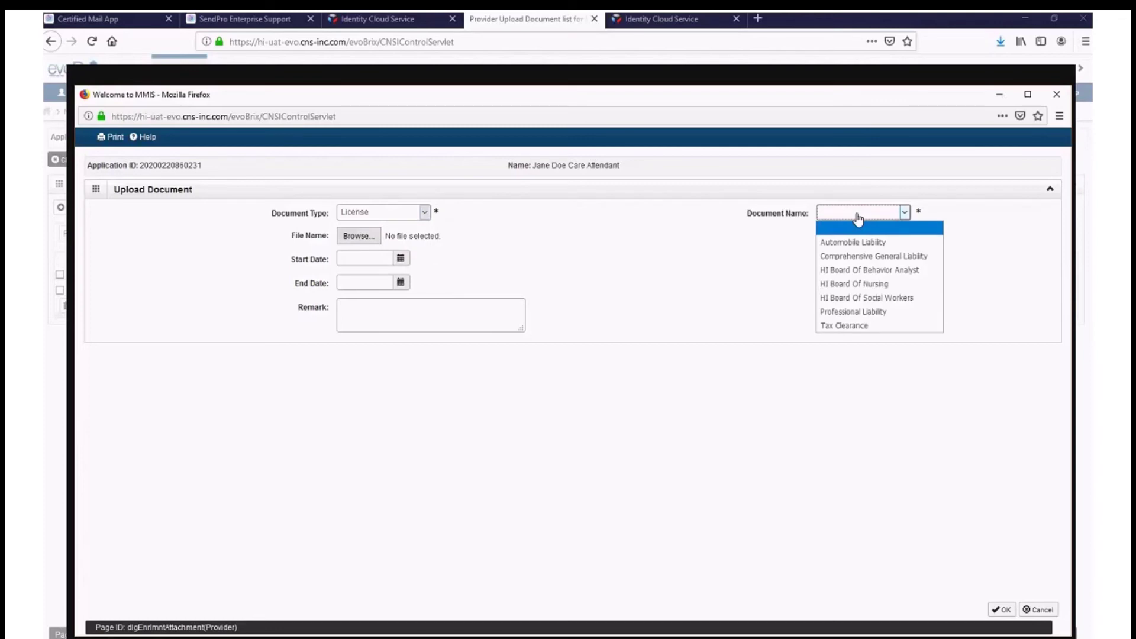
click(873, 255)
click(360, 237)
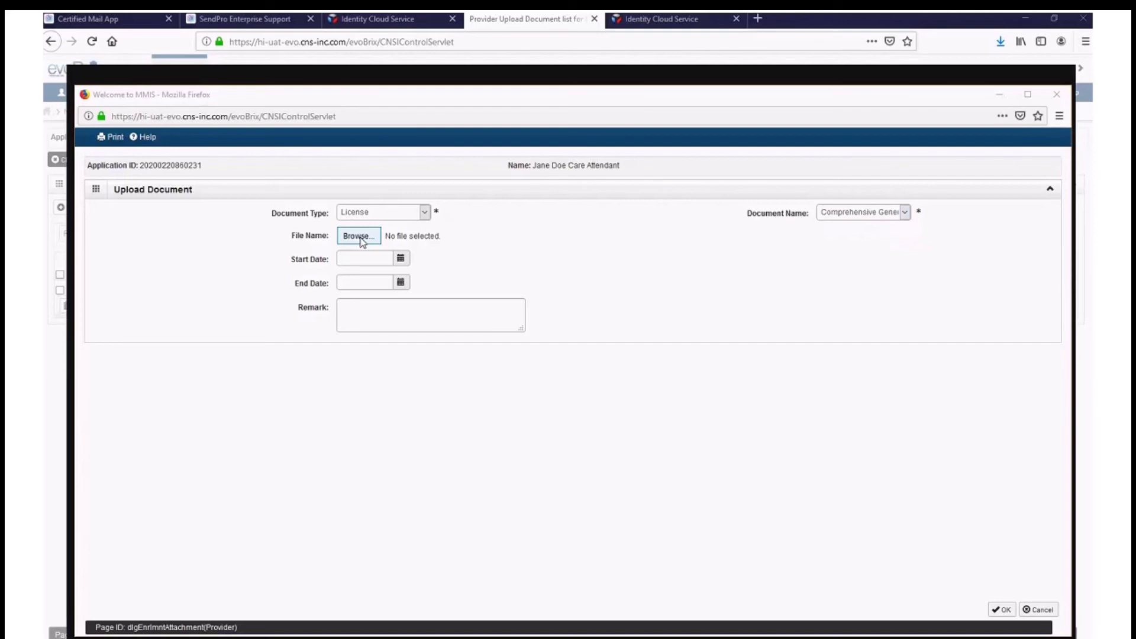
click(358, 236)
click(358, 258)
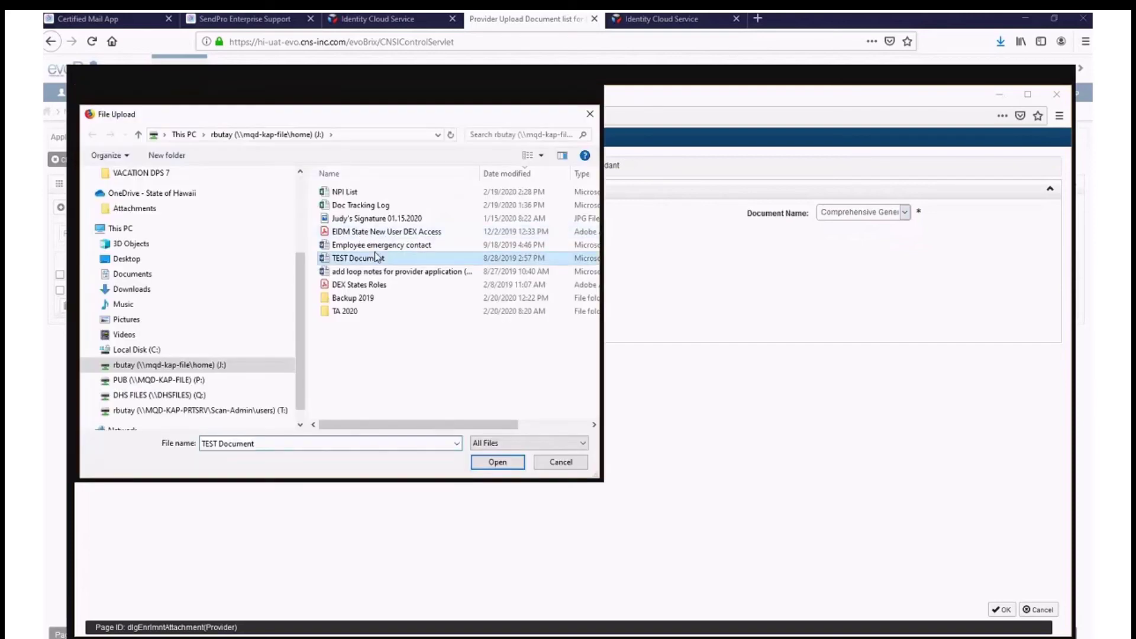
click(498, 462)
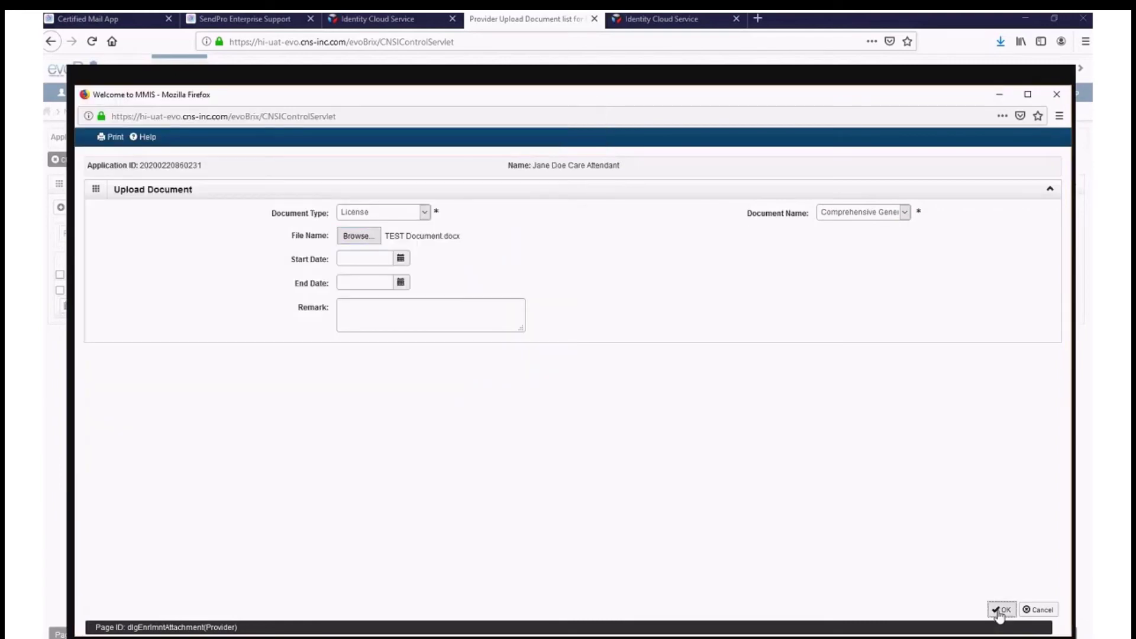
click(1002, 610)
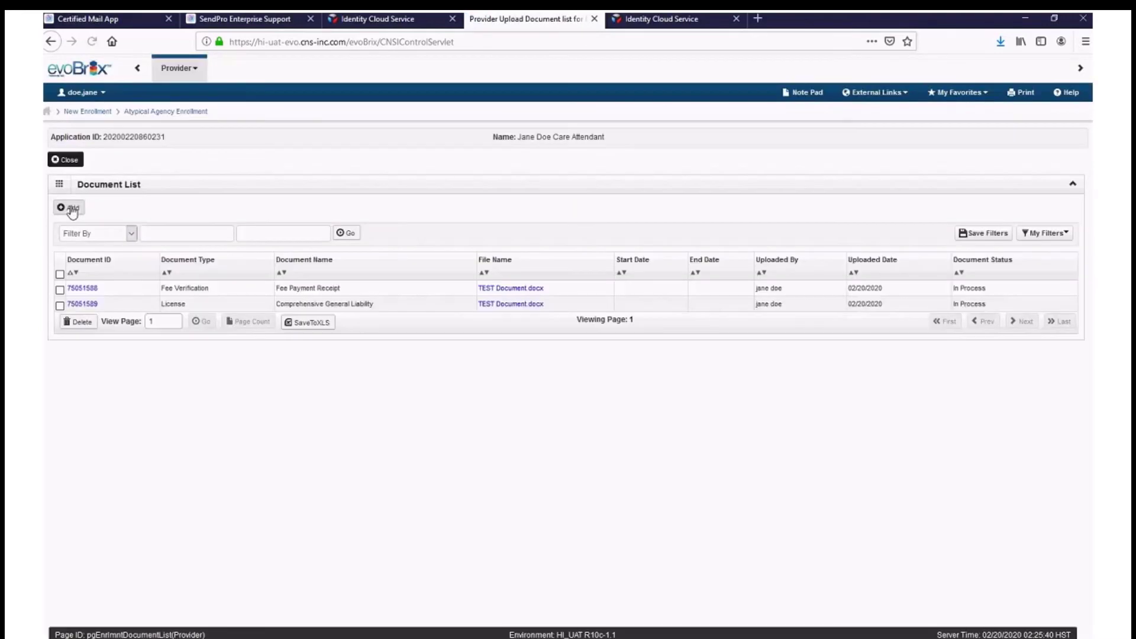
click(69, 208)
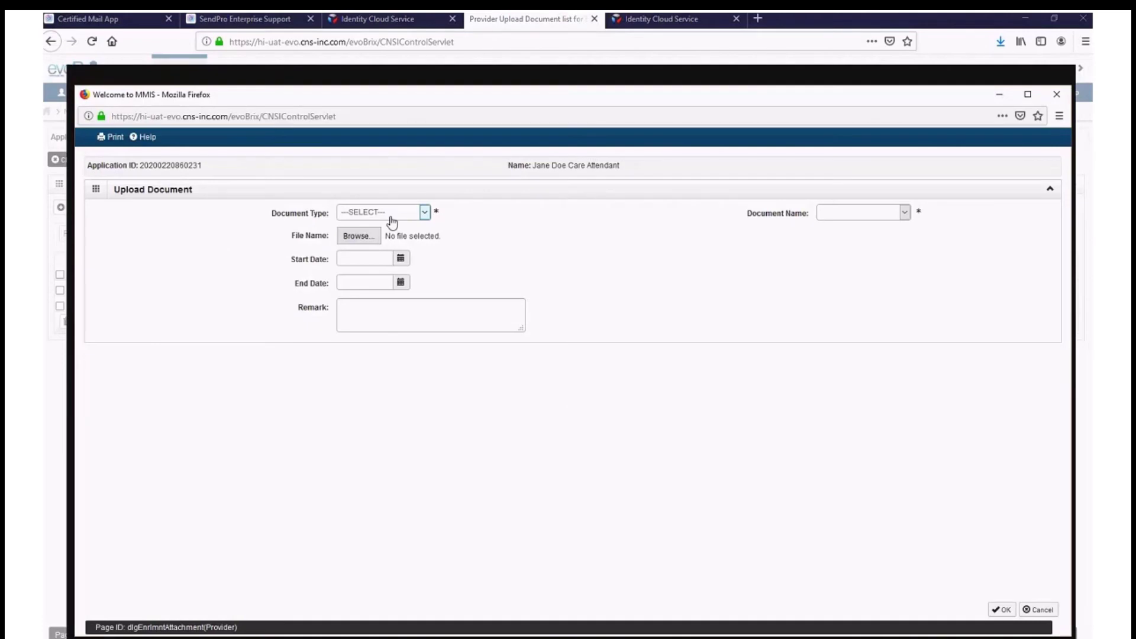
- Upload TEST Document.docx as a Tax document named W9 Indicator
click(392, 222)
click(390, 279)
click(845, 218)
click(857, 247)
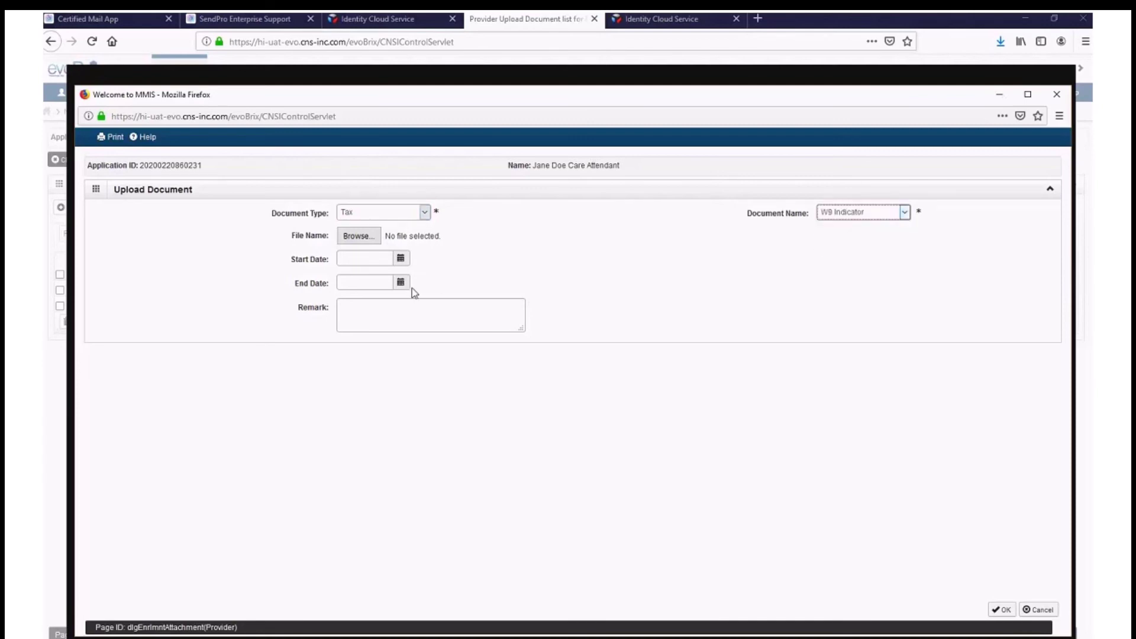
click(350, 237)
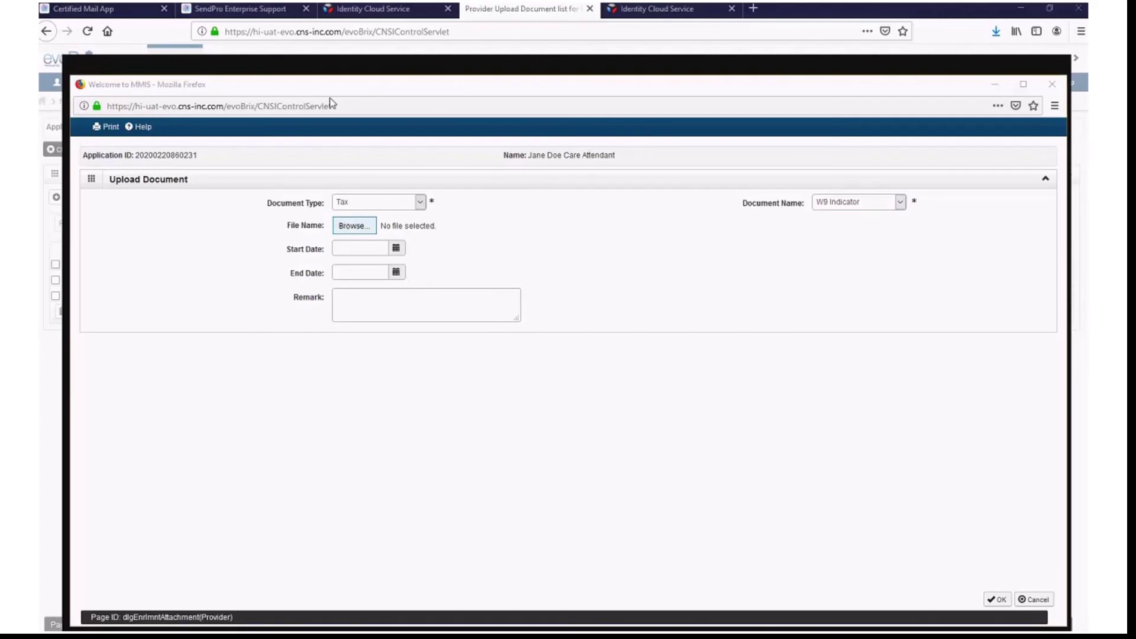
click(438, 249)
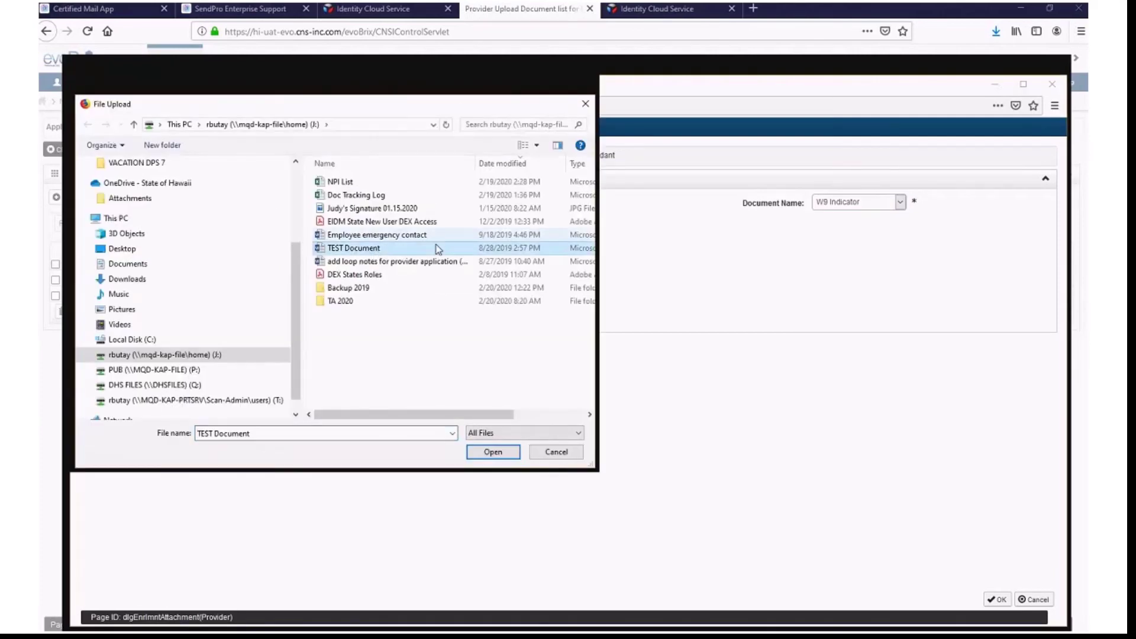
double_click(438, 249)
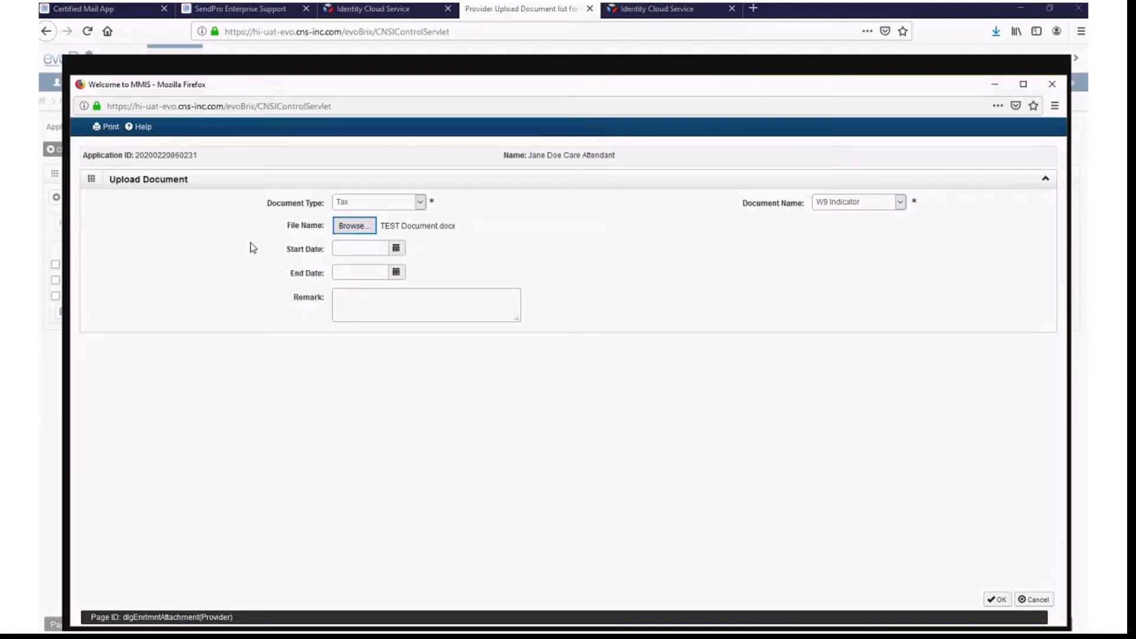
click(995, 601)
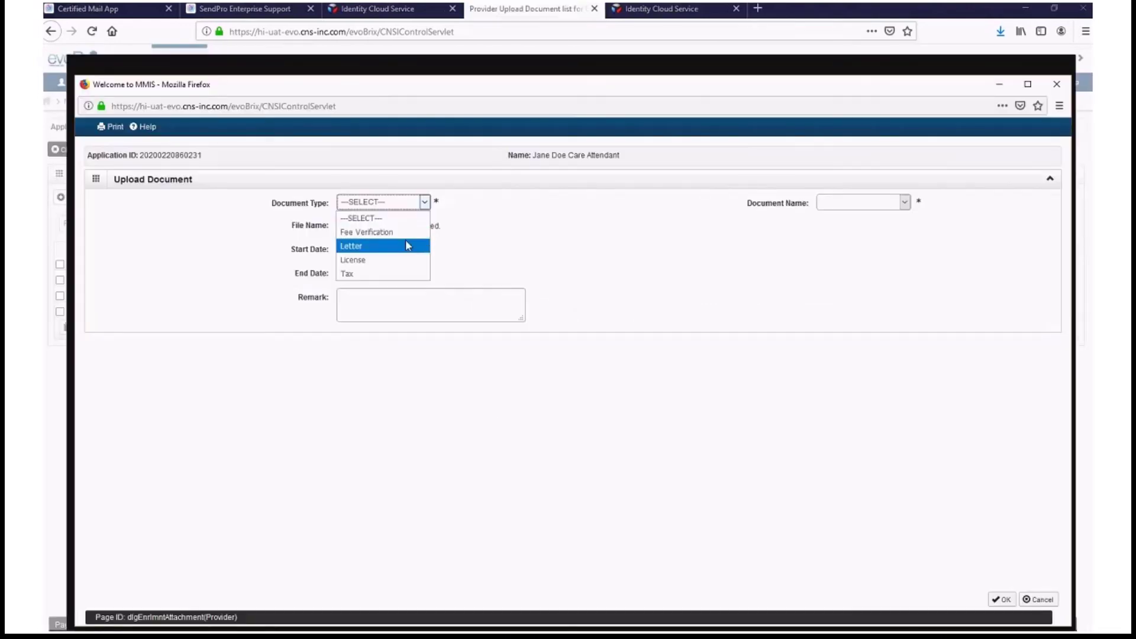
- Upload TEST Document.docx as a Letter document named FCBC Determination Letter
click(408, 245)
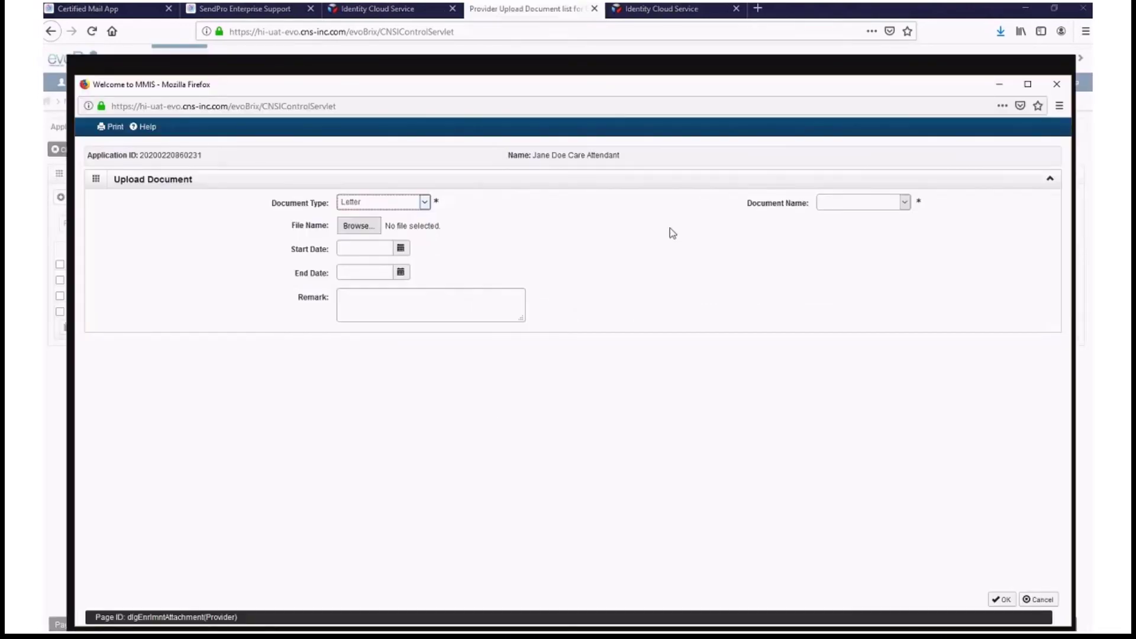
click(824, 203)
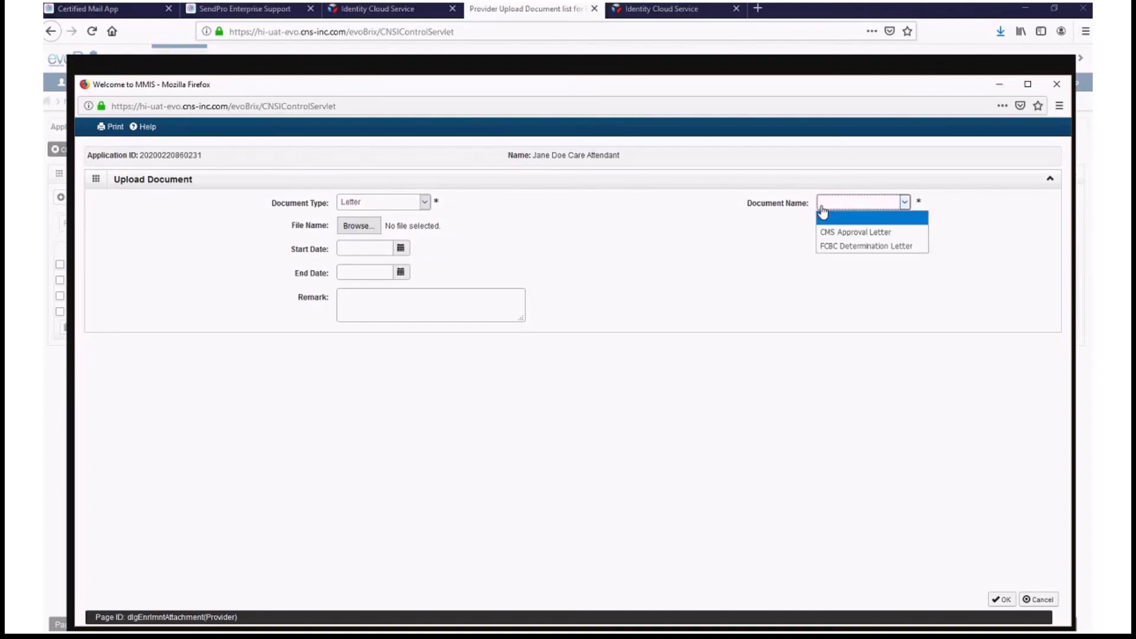
click(882, 249)
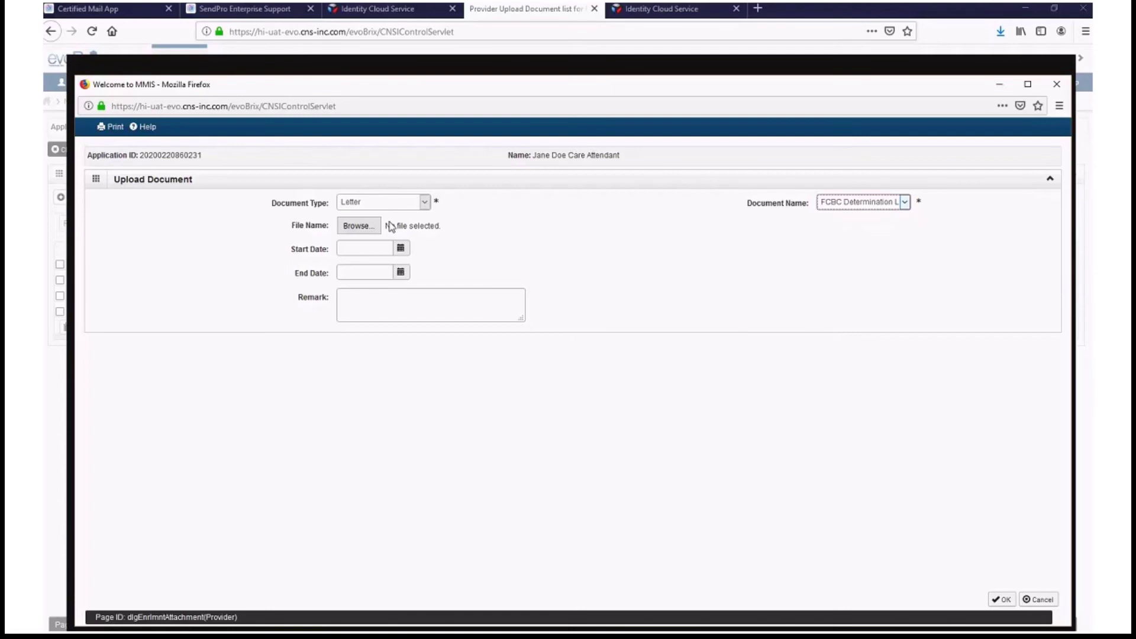
click(357, 226)
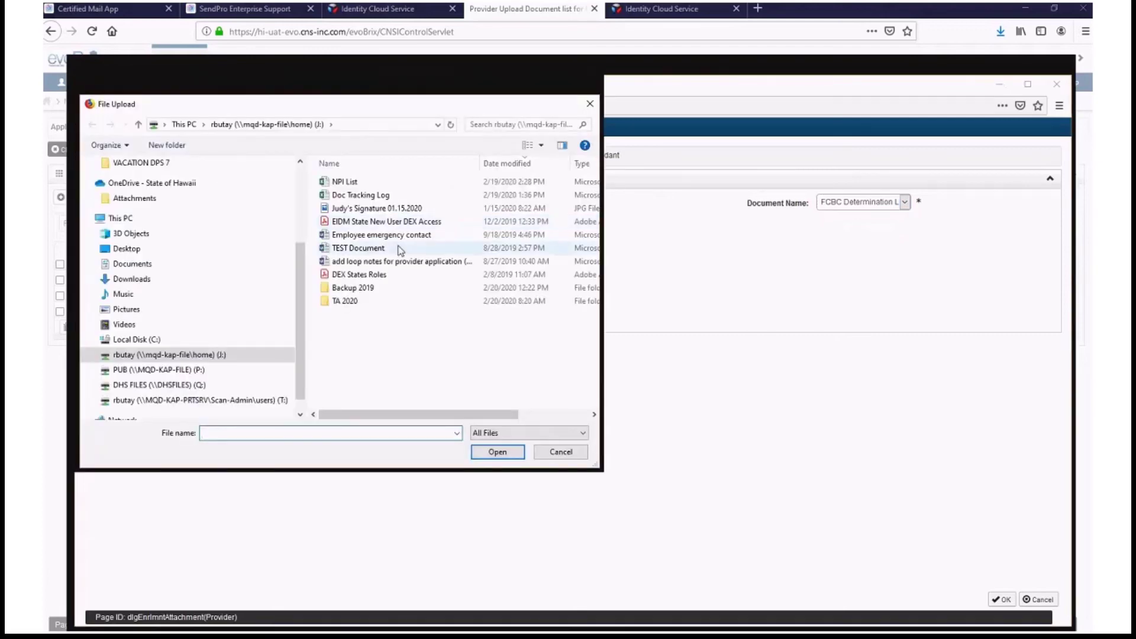
click(450, 248)
click(506, 454)
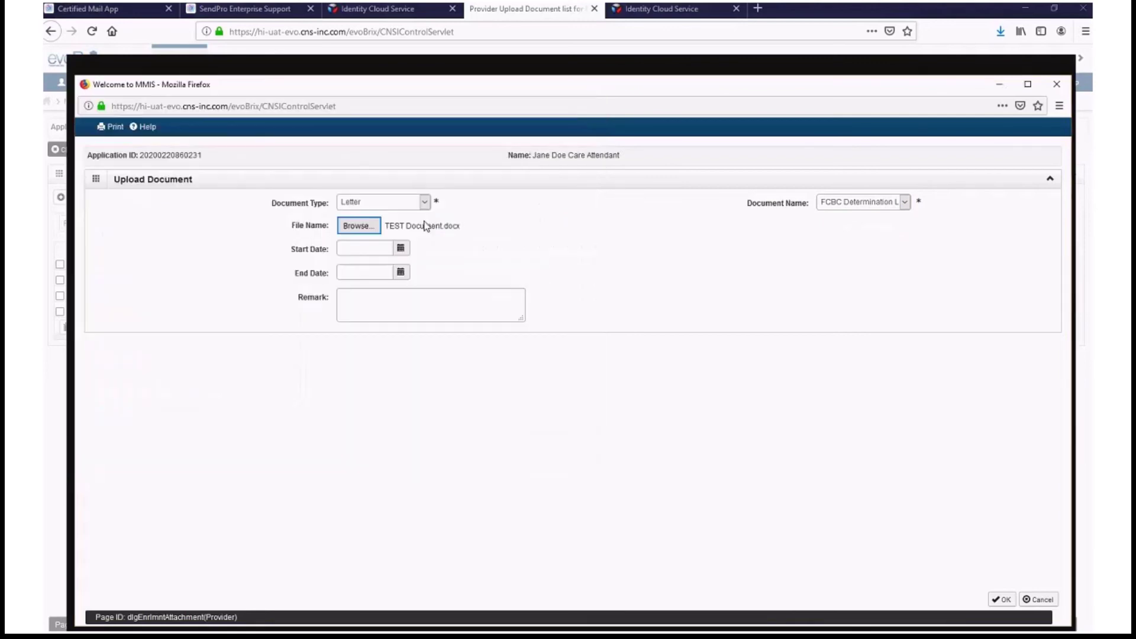
click(1004, 600)
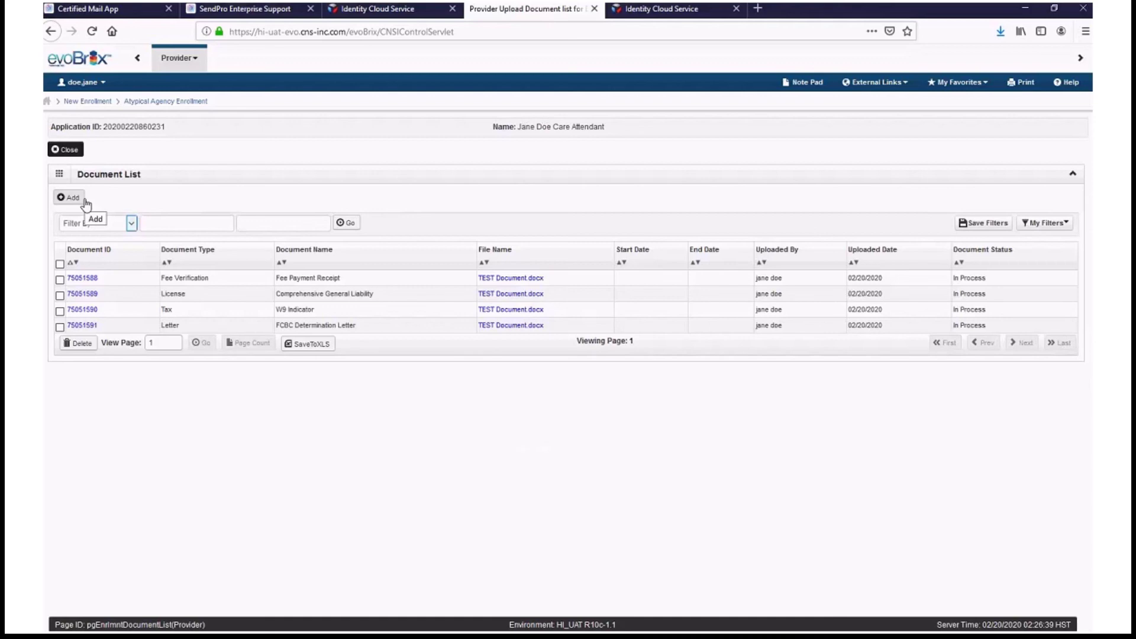
- Close the Document List and open Step 12: Complete Enrollment Checklist
click(67, 151)
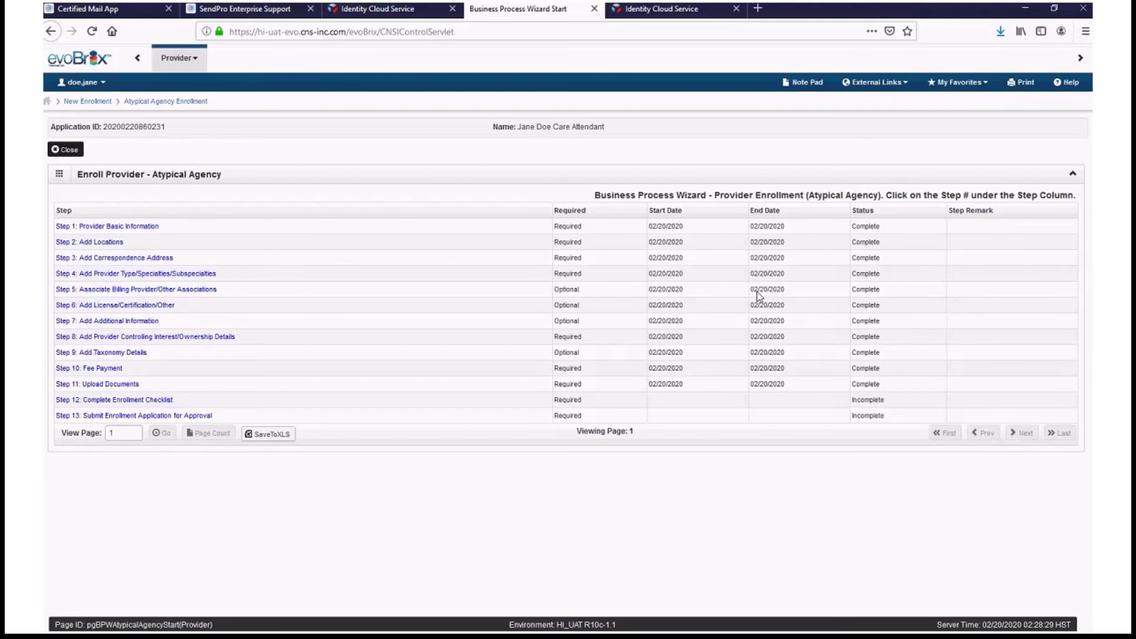
click(93, 405)
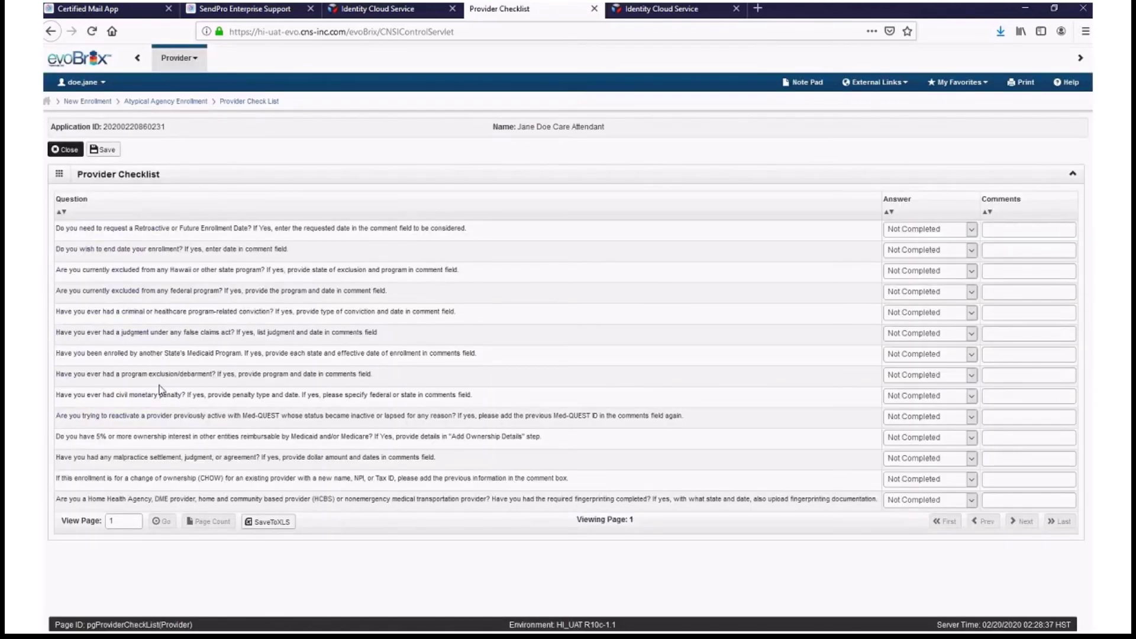
- Answer No to the first seven Provider Checklist questions
click(951, 234)
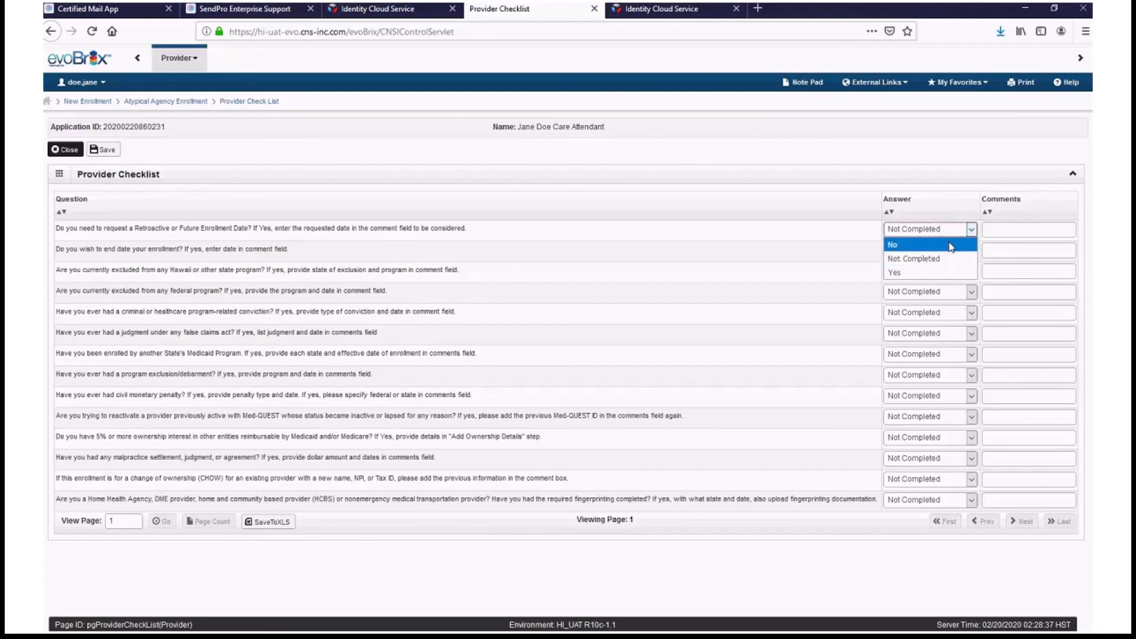
click(951, 246)
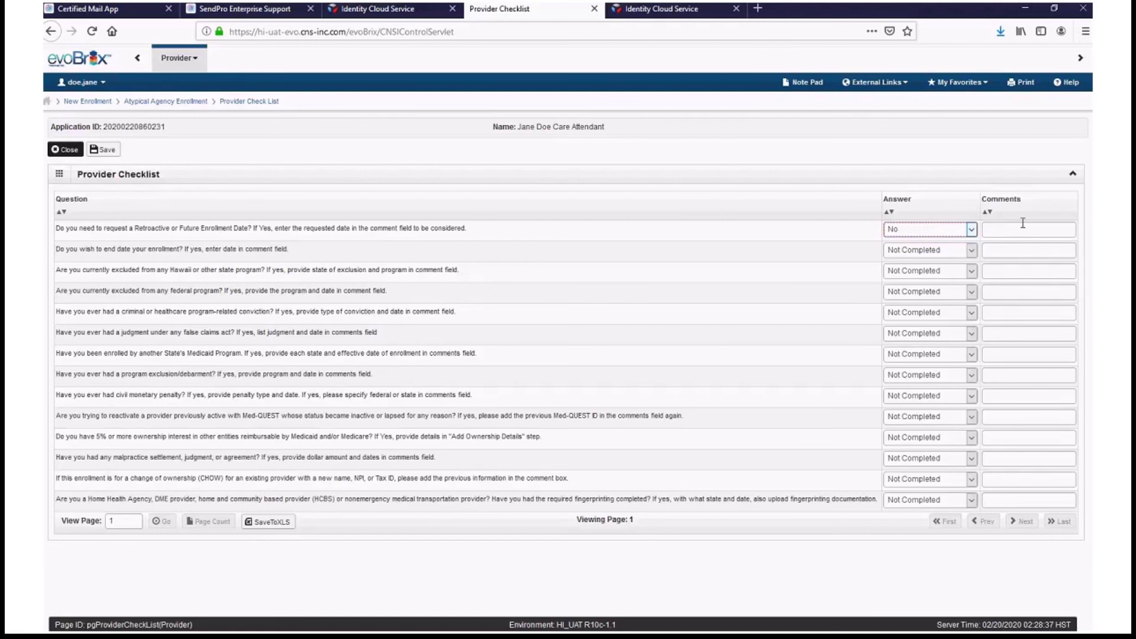
click(965, 254)
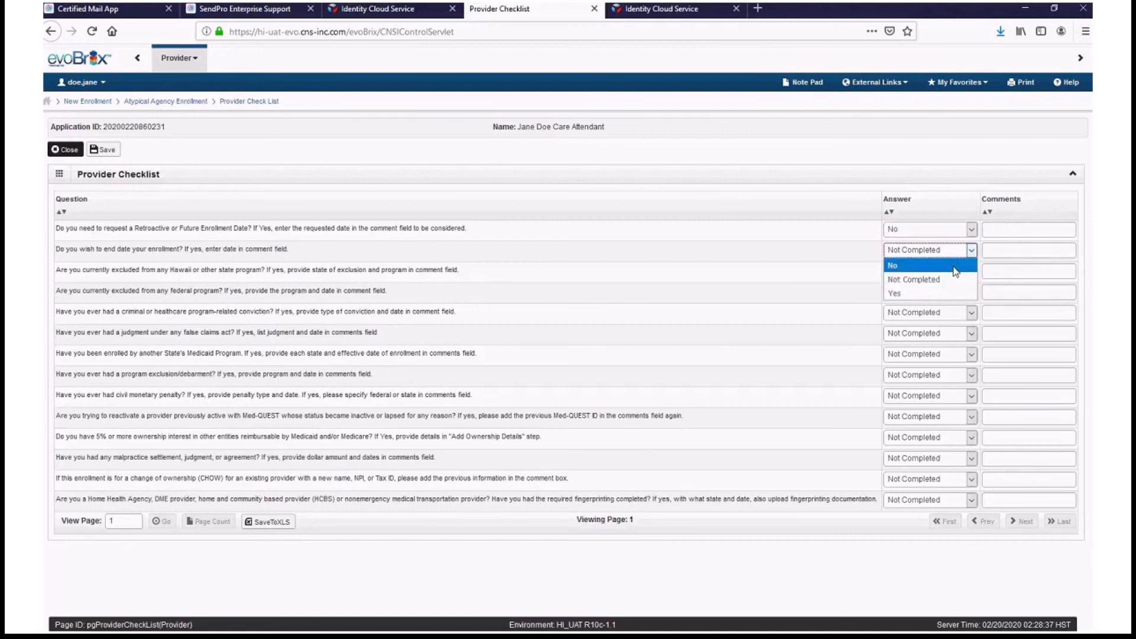
click(954, 268)
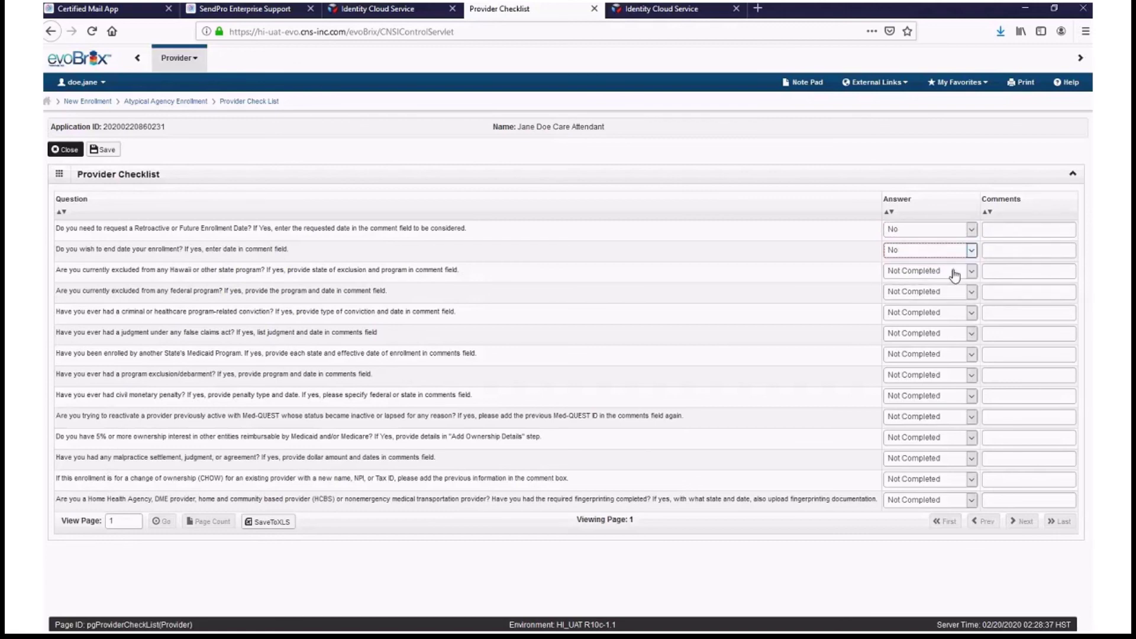
click(954, 275)
click(953, 287)
click(951, 293)
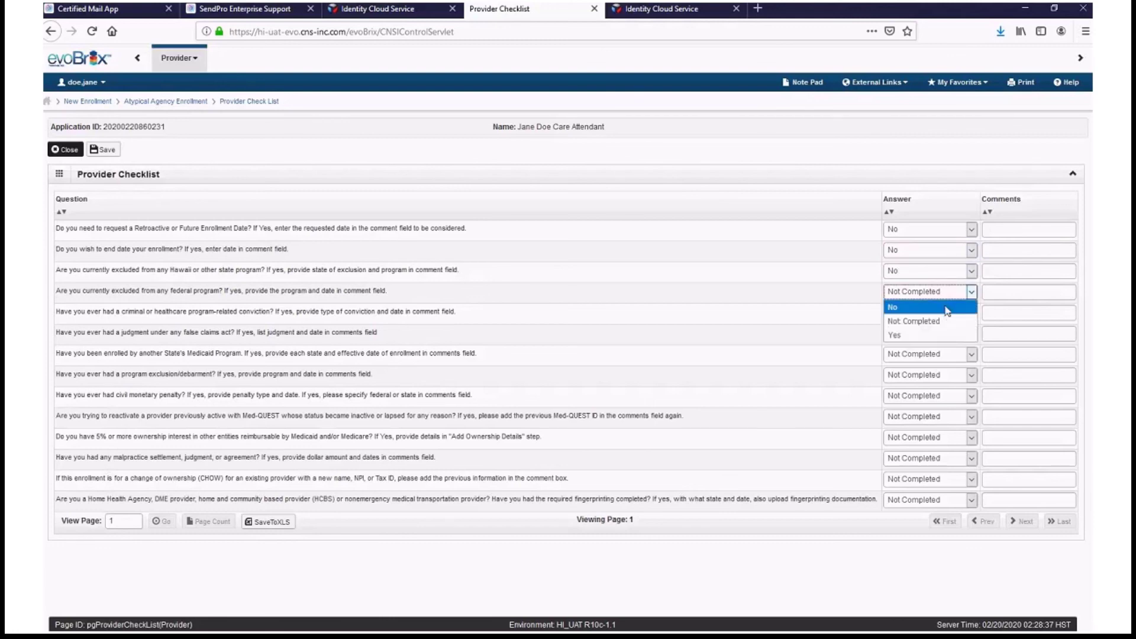
click(948, 307)
click(947, 313)
click(941, 327)
click(939, 334)
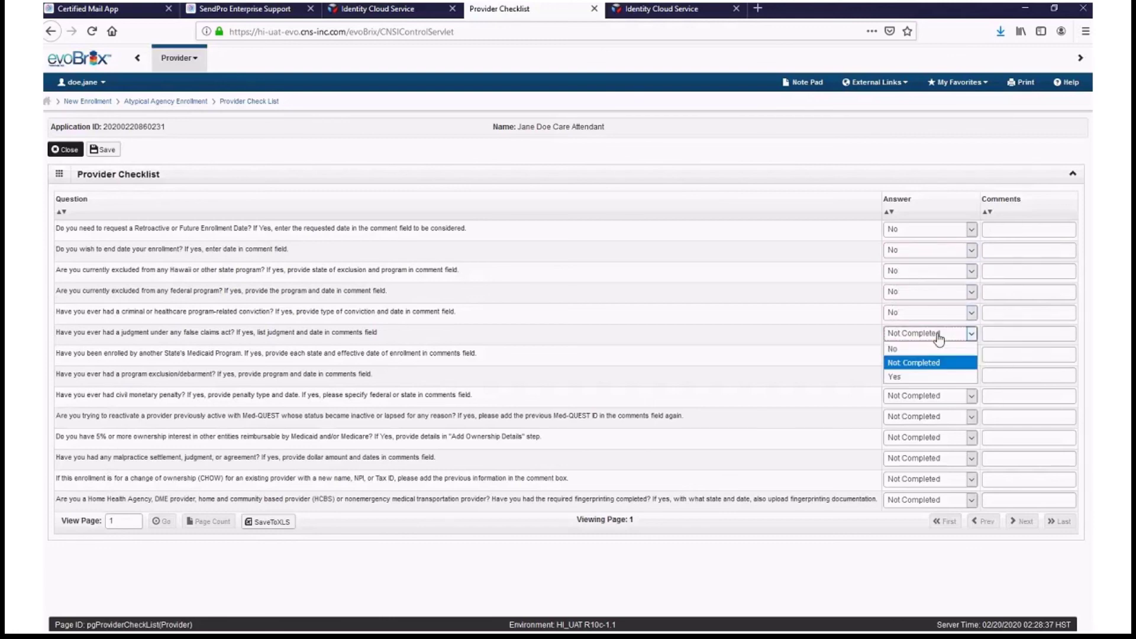
click(923, 349)
click(933, 356)
click(934, 377)
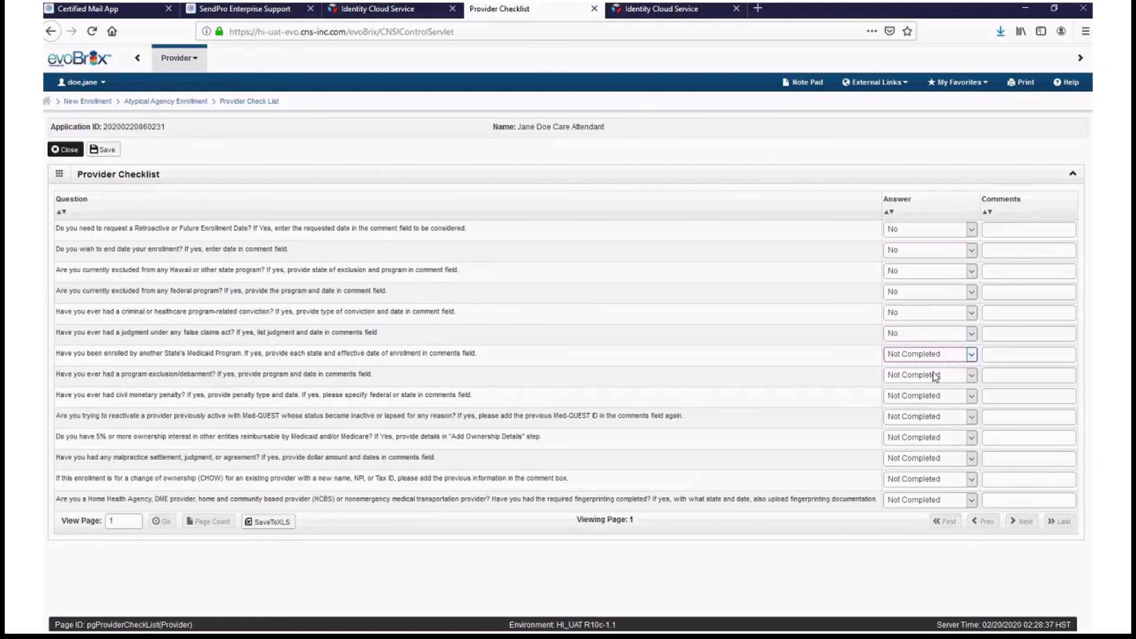
click(934, 381)
- Answer No to the remaining questions through change of ownership and fingerprinting, then save and close
click(933, 391)
click(933, 398)
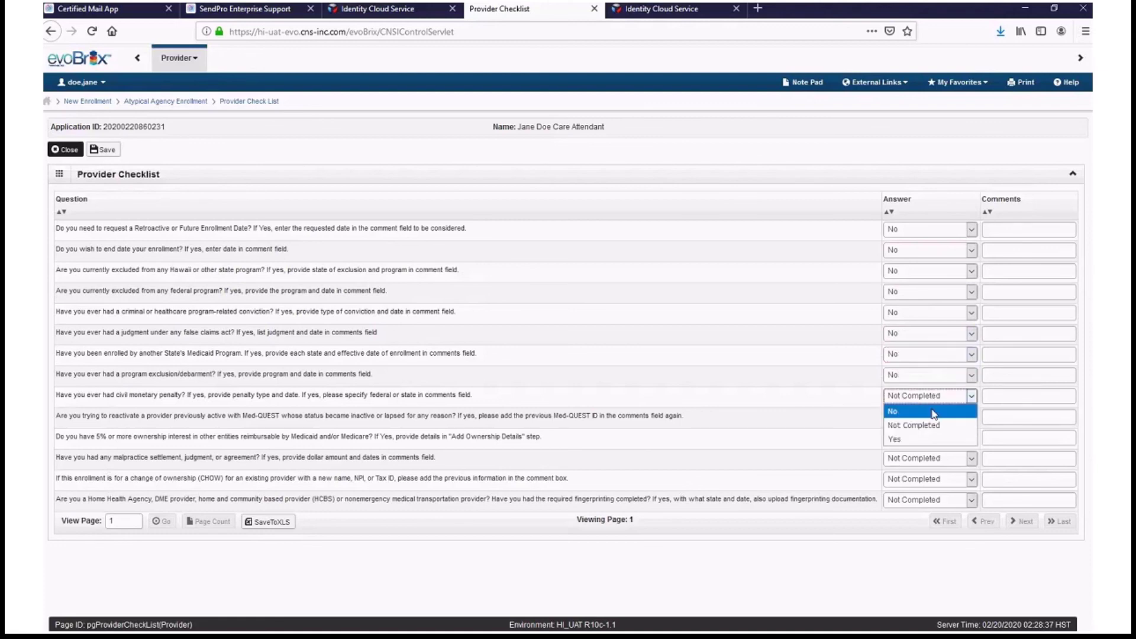
click(933, 412)
click(933, 421)
click(932, 433)
click(930, 443)
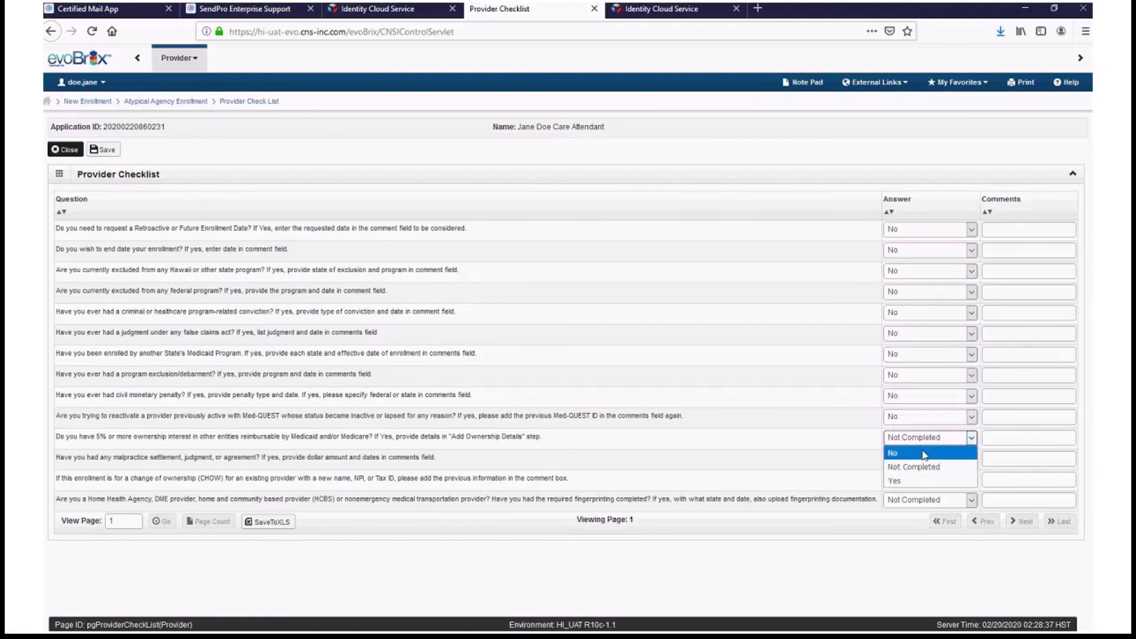
click(927, 452)
click(925, 459)
click(924, 473)
click(914, 480)
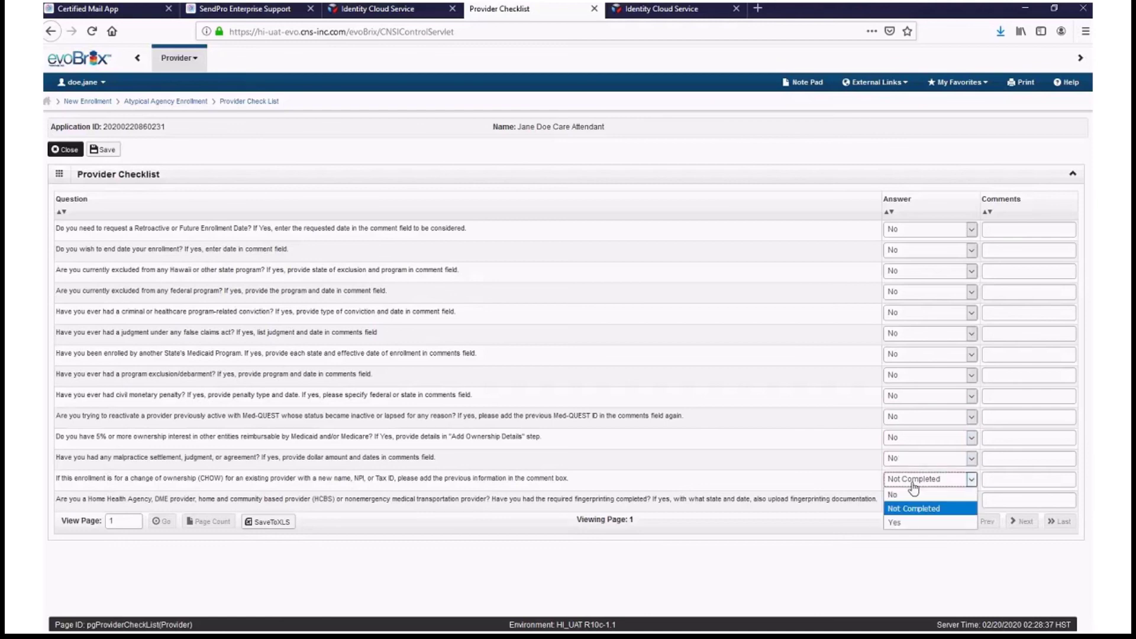
click(911, 494)
click(914, 500)
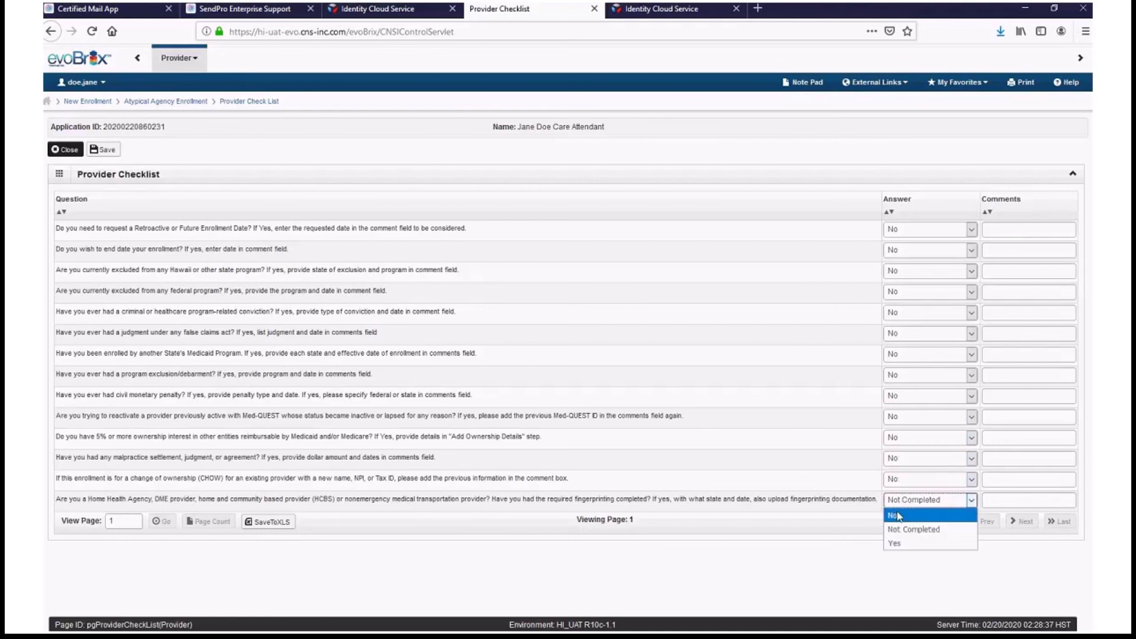
click(898, 516)
click(103, 150)
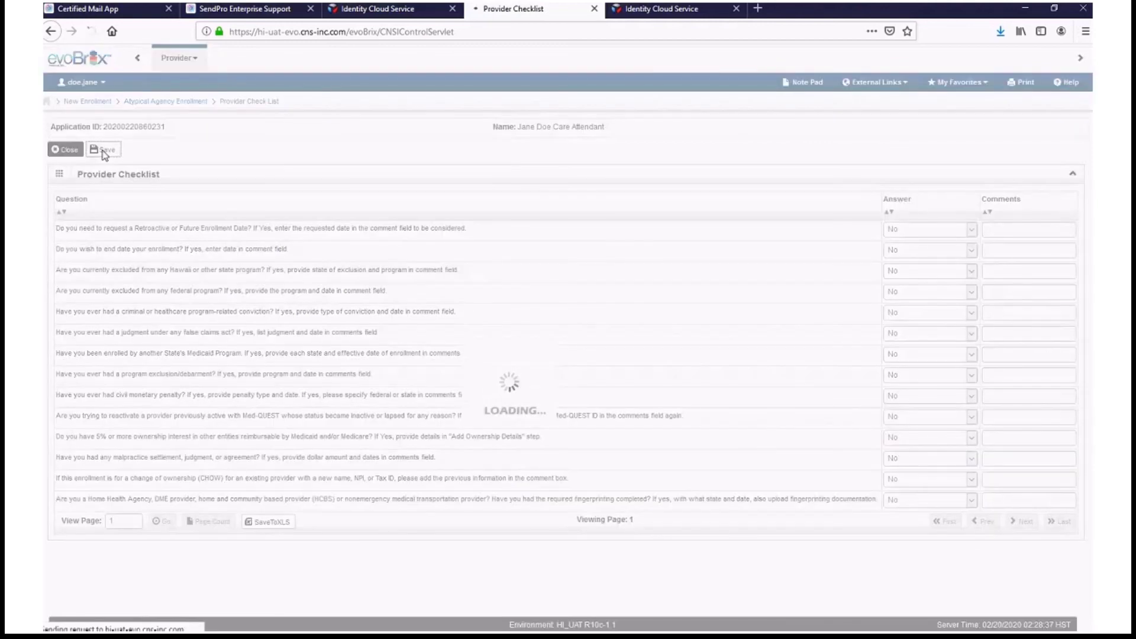
click(65, 150)
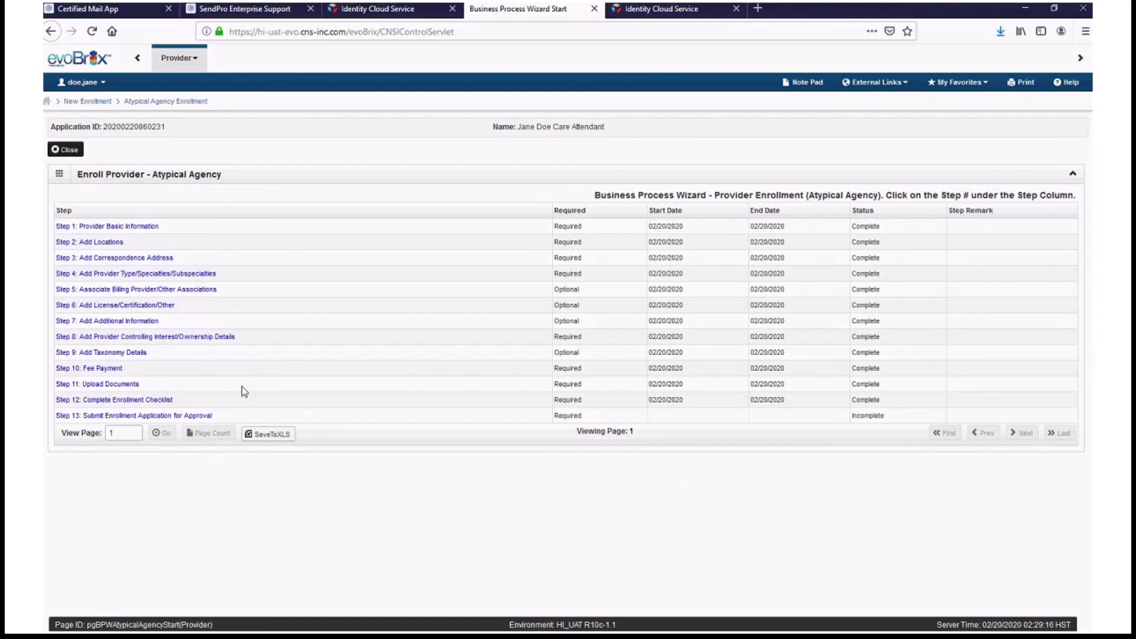
- In Step 13, accept the provider agreement terms and submit the application for State approval
click(211, 416)
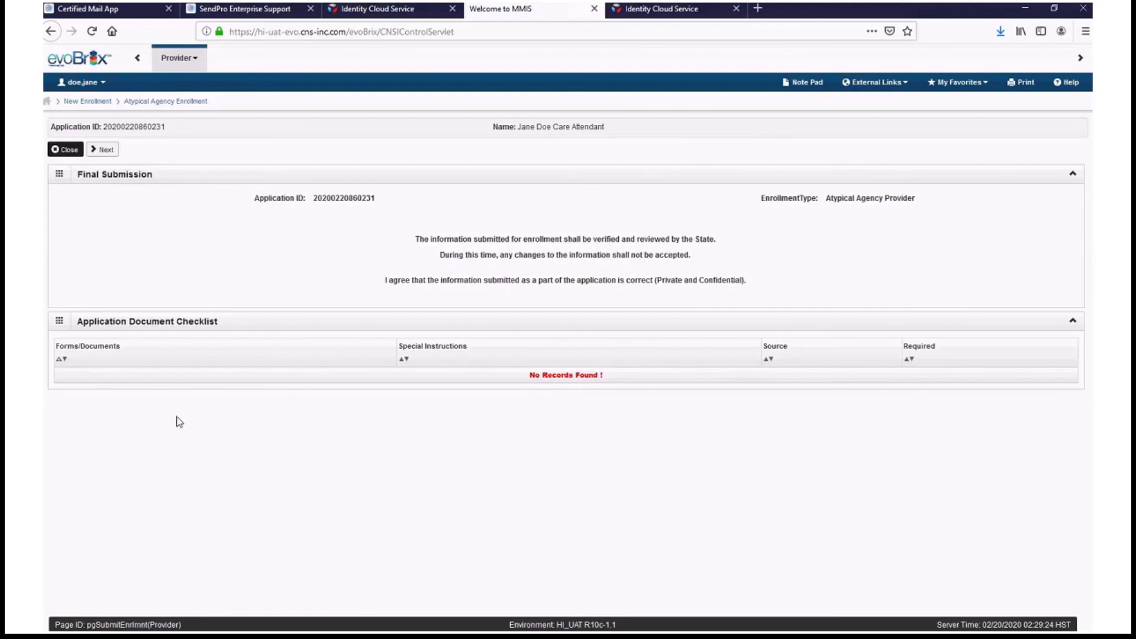
click(104, 150)
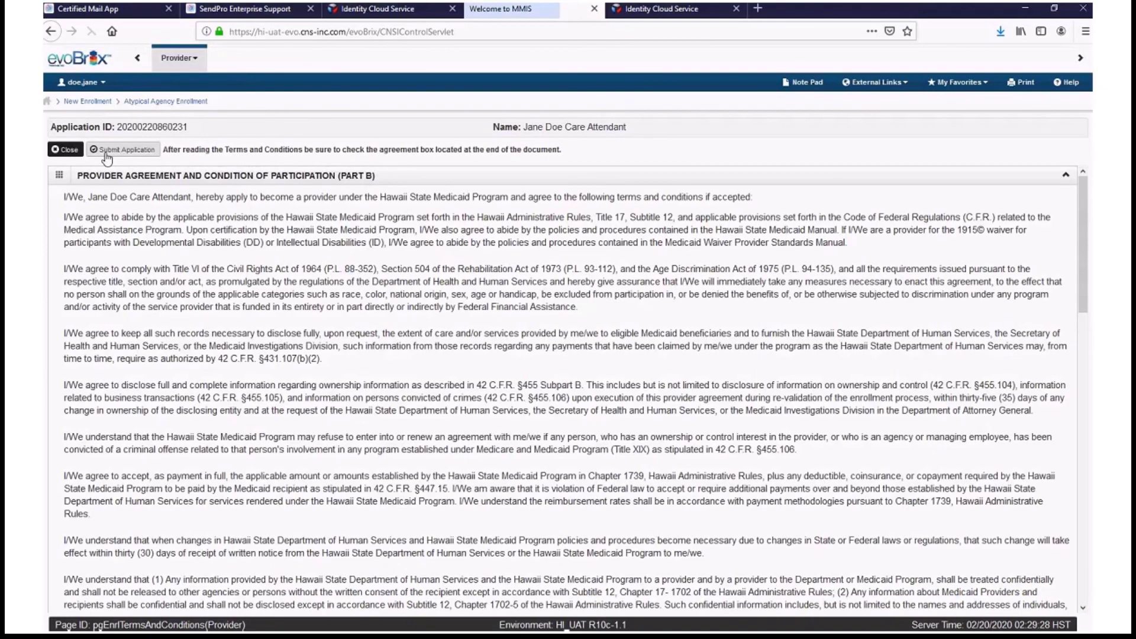
scroll(618, 242, down, 1)
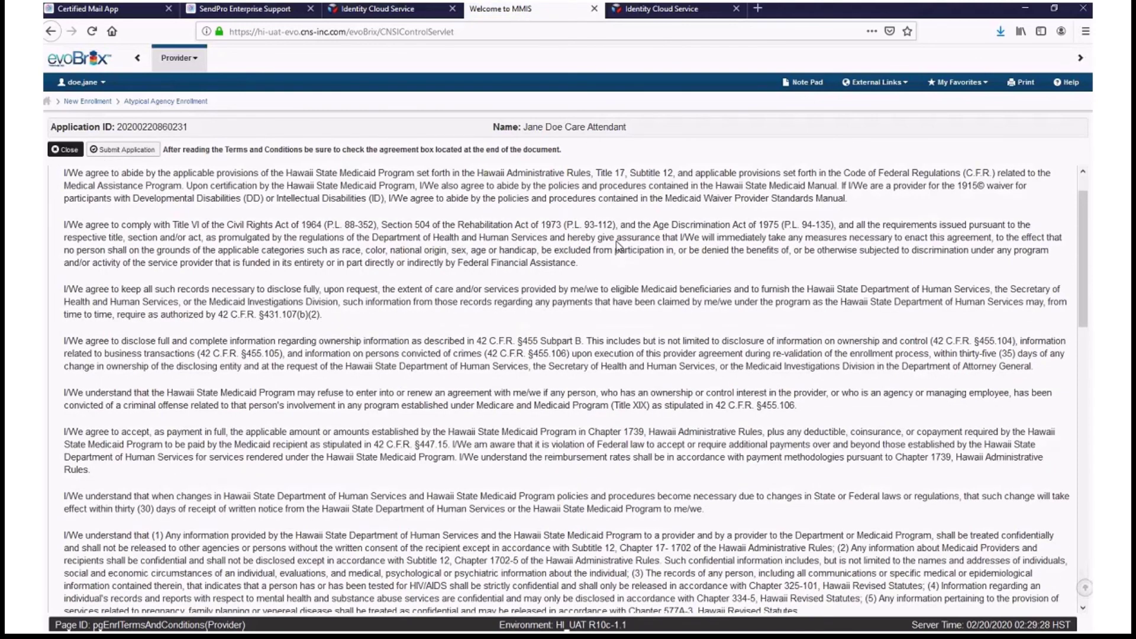
scroll(617, 243, down, 20)
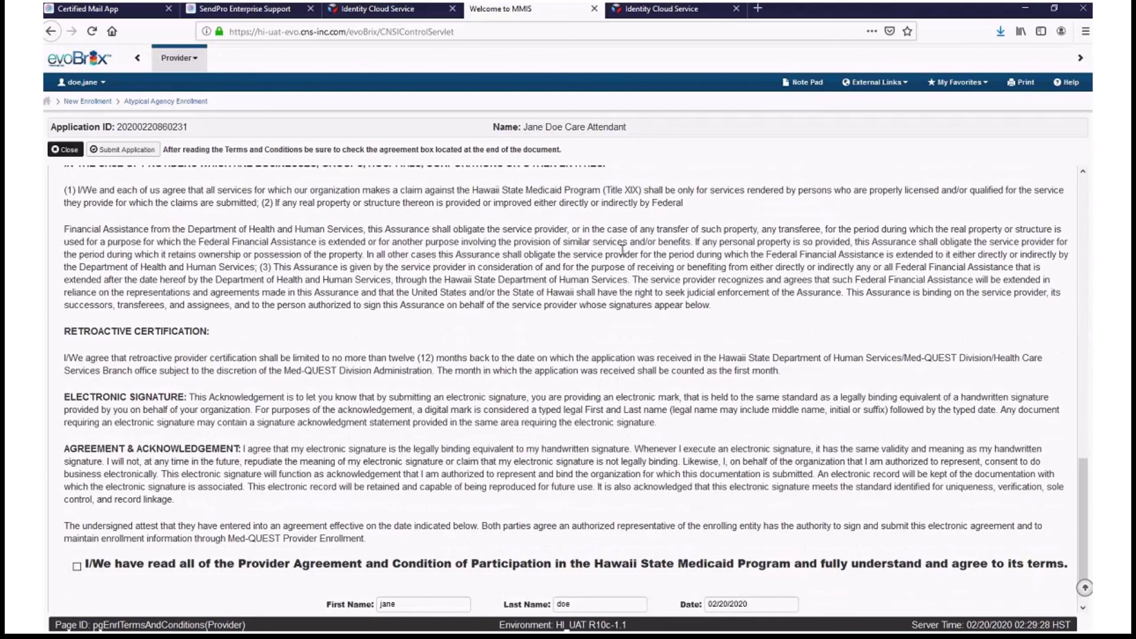
scroll(623, 248, down, 1)
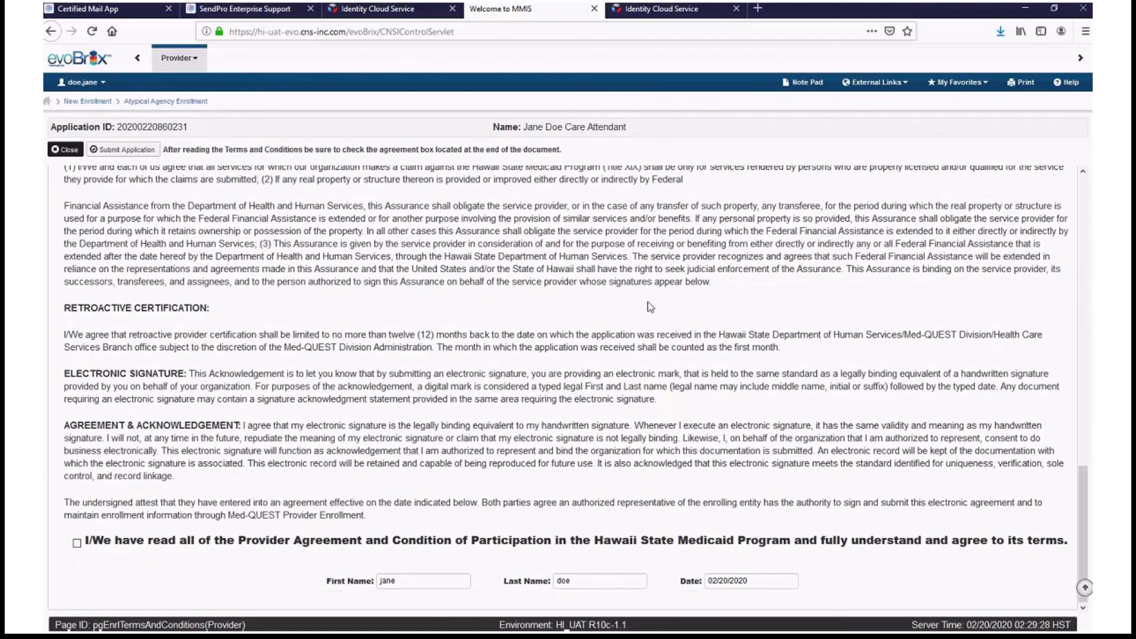
click(77, 543)
click(124, 150)
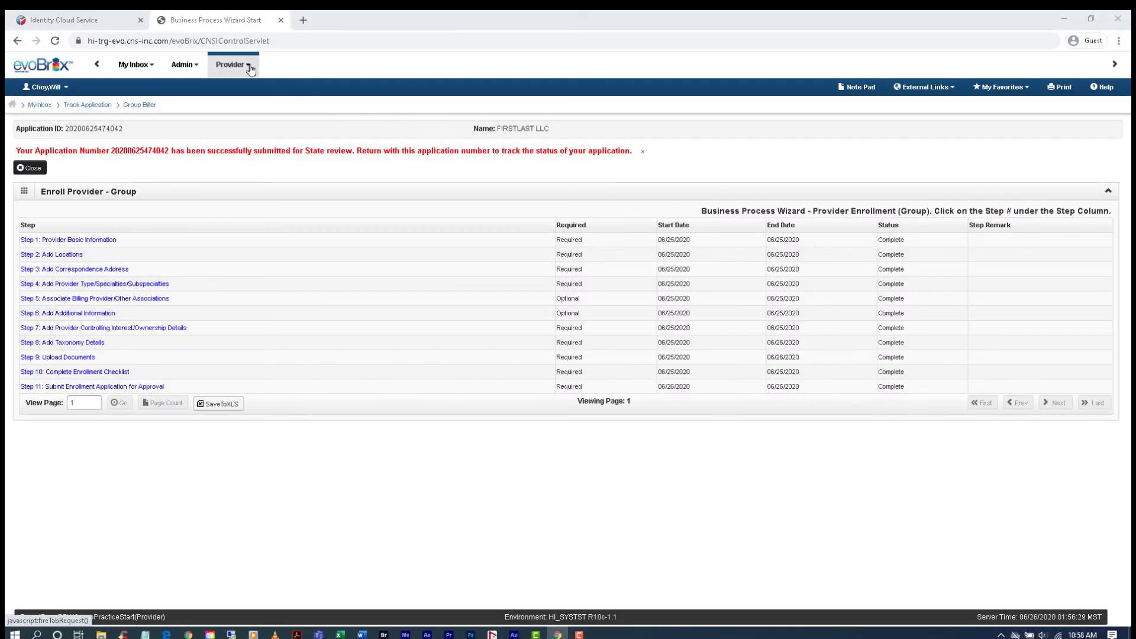
- Look up the group application by entering its Application ID under Provider > Track Application
click(250, 69)
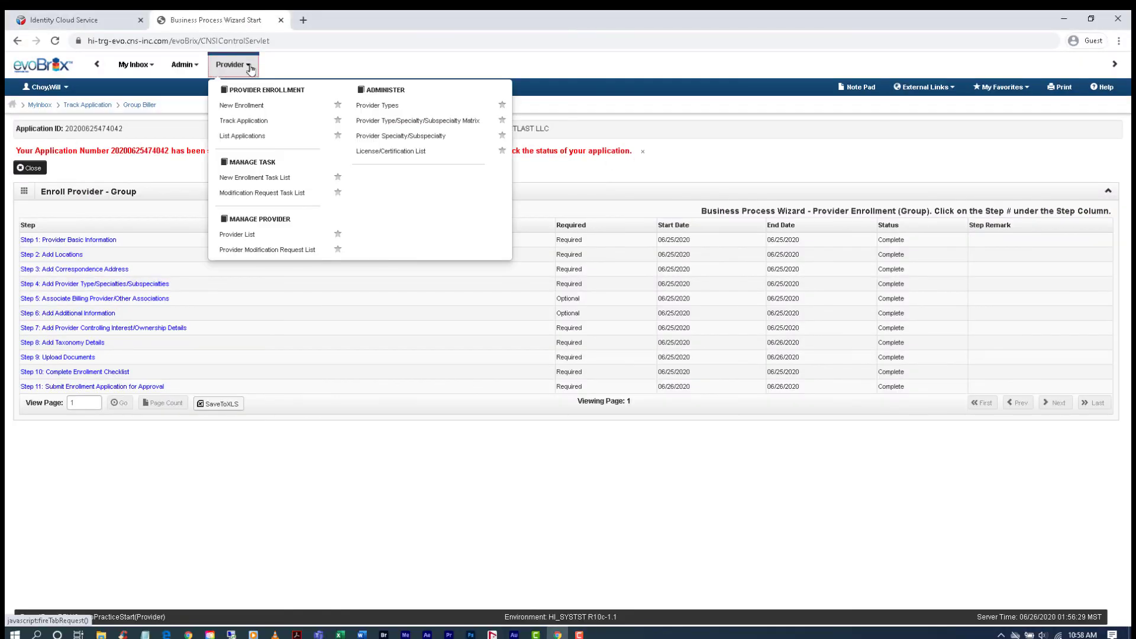
click(247, 120)
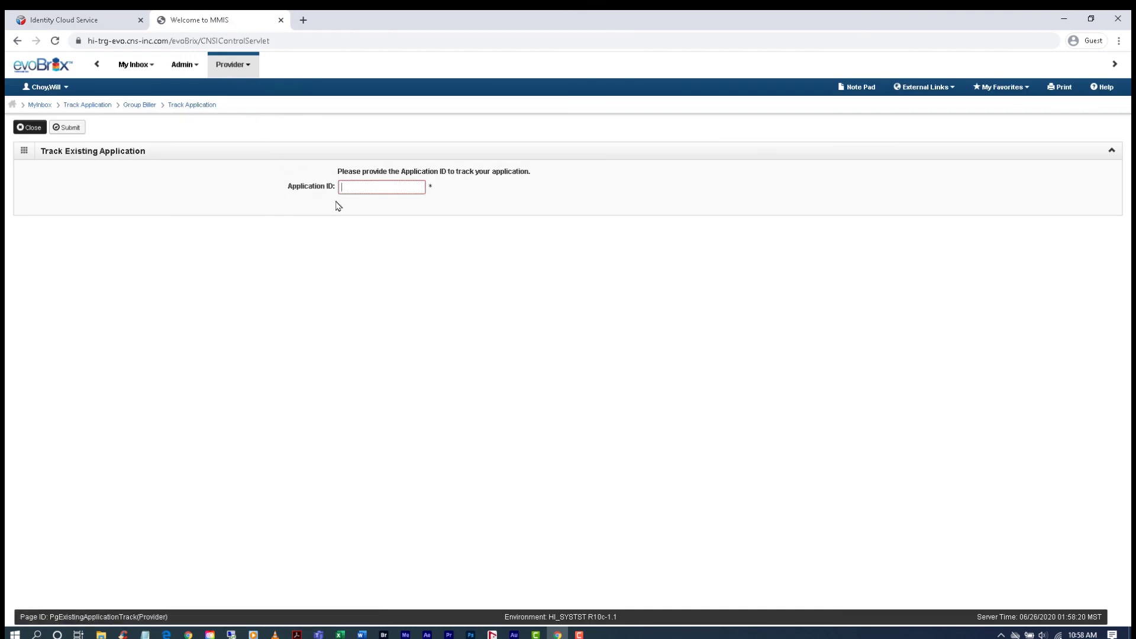
key(Tab)
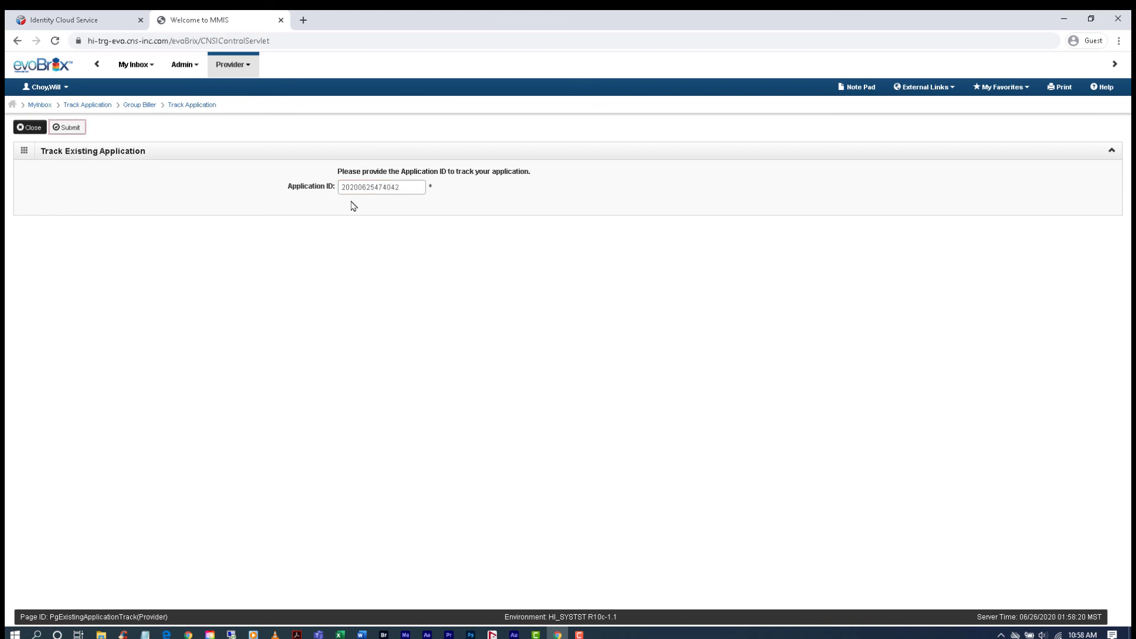
click(70, 128)
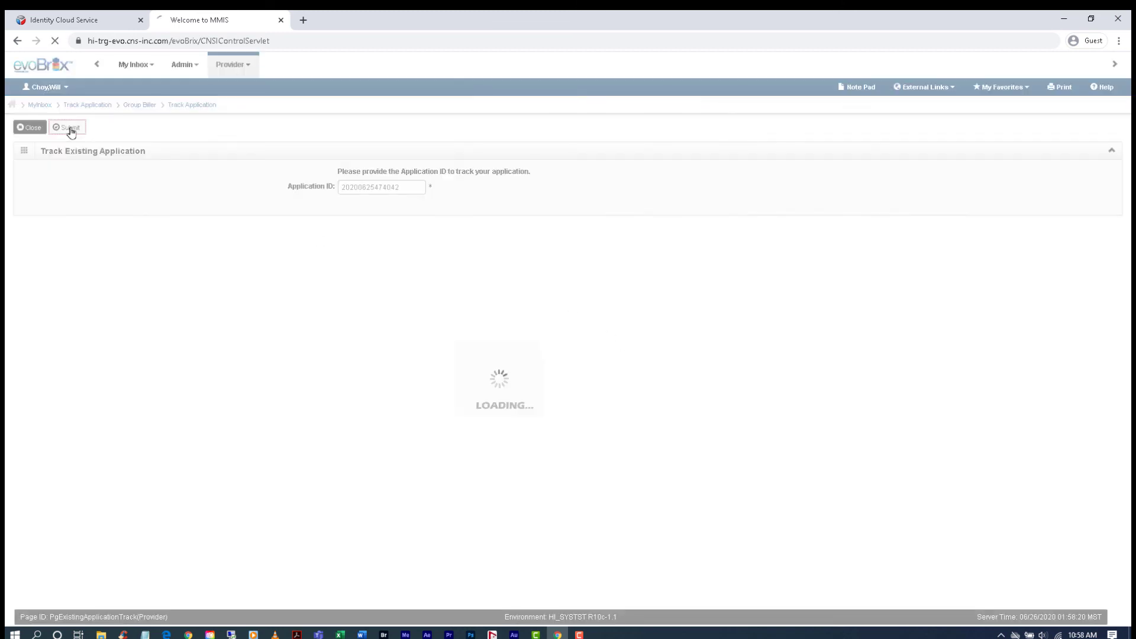